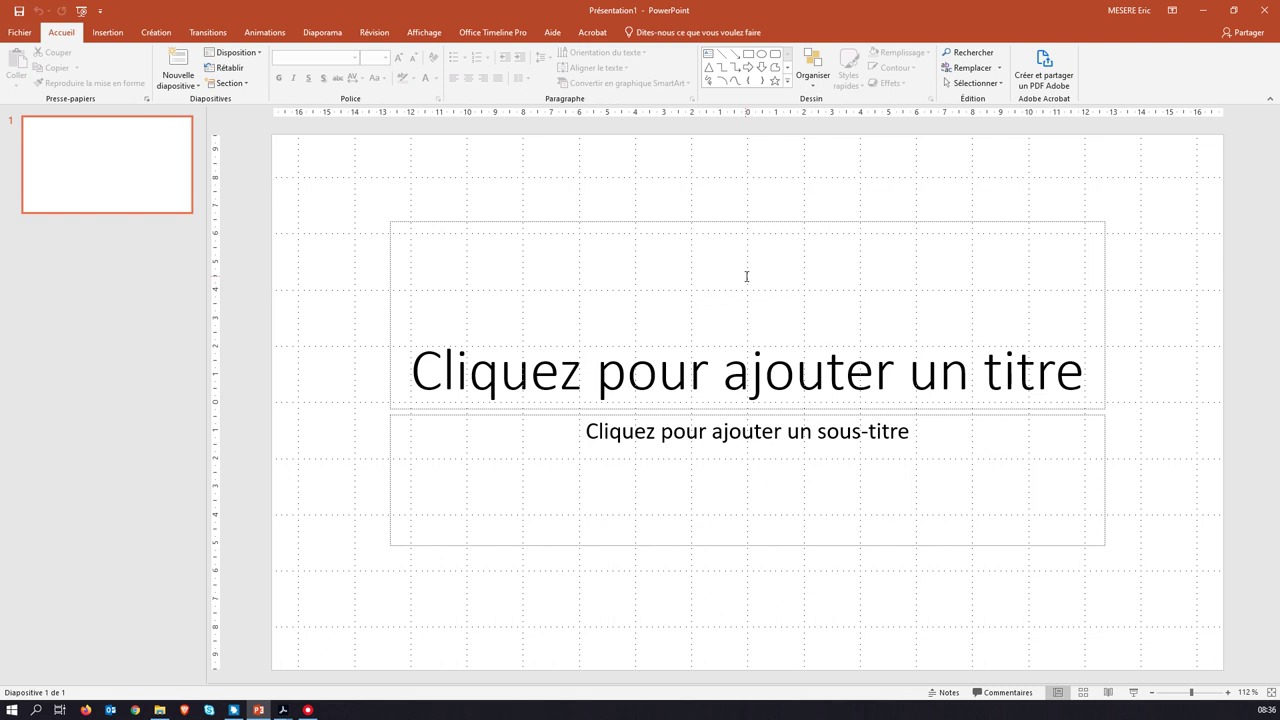
Step: Look through the Insertion, Création, Transitions, Animations and Diaporama tabs, then show the recent presentations page
left_click(35, 38)
key("Escape")
left_click(108, 33)
left_click(155, 32)
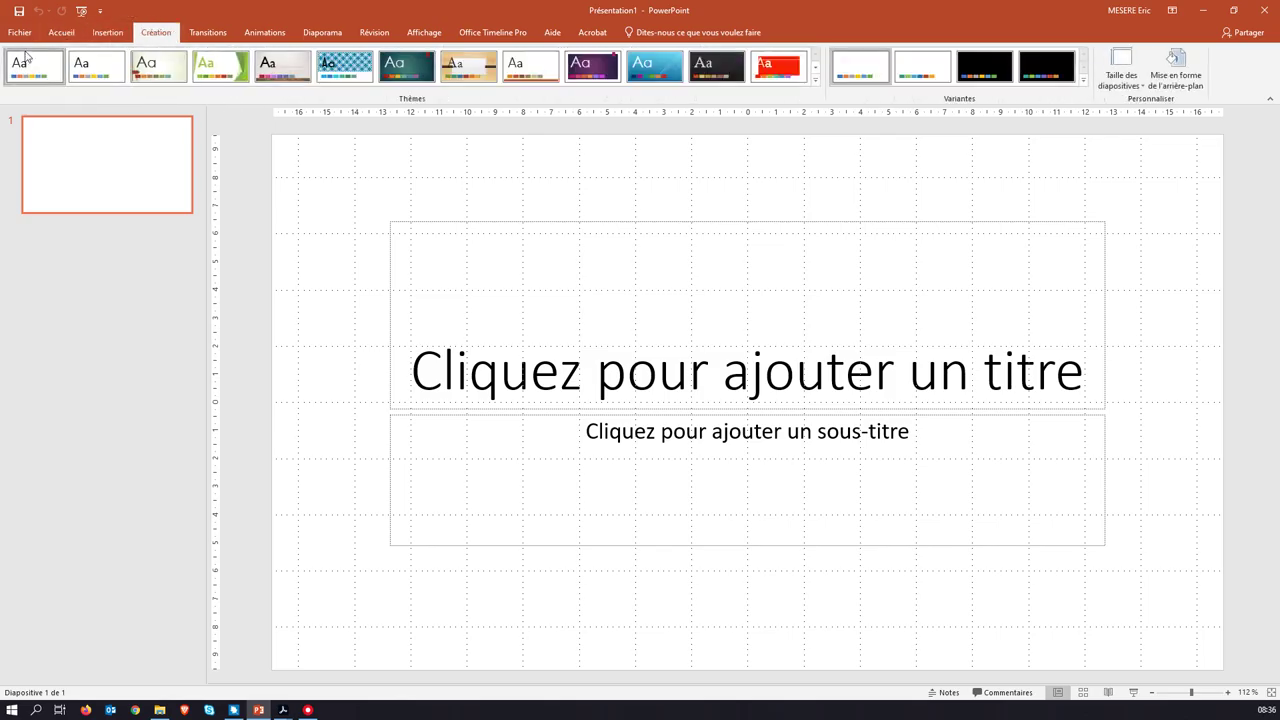
left_click(211, 33)
left_click(279, 36)
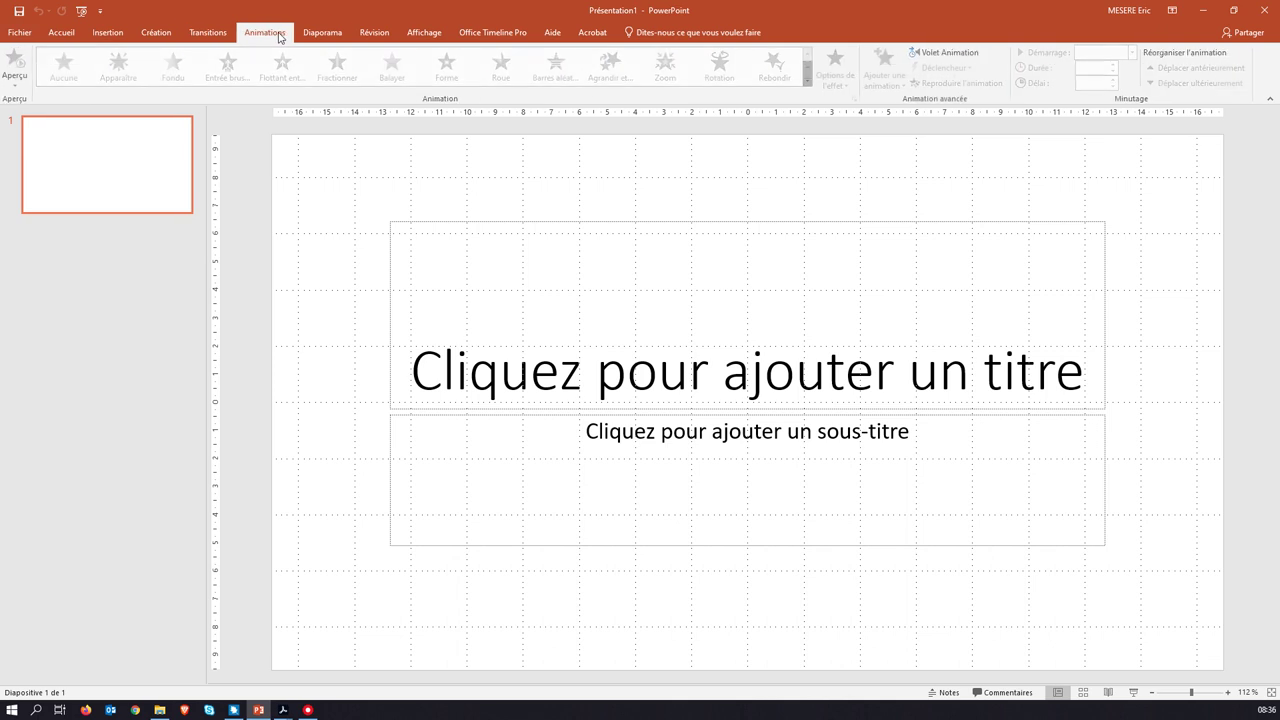
left_click(315, 36)
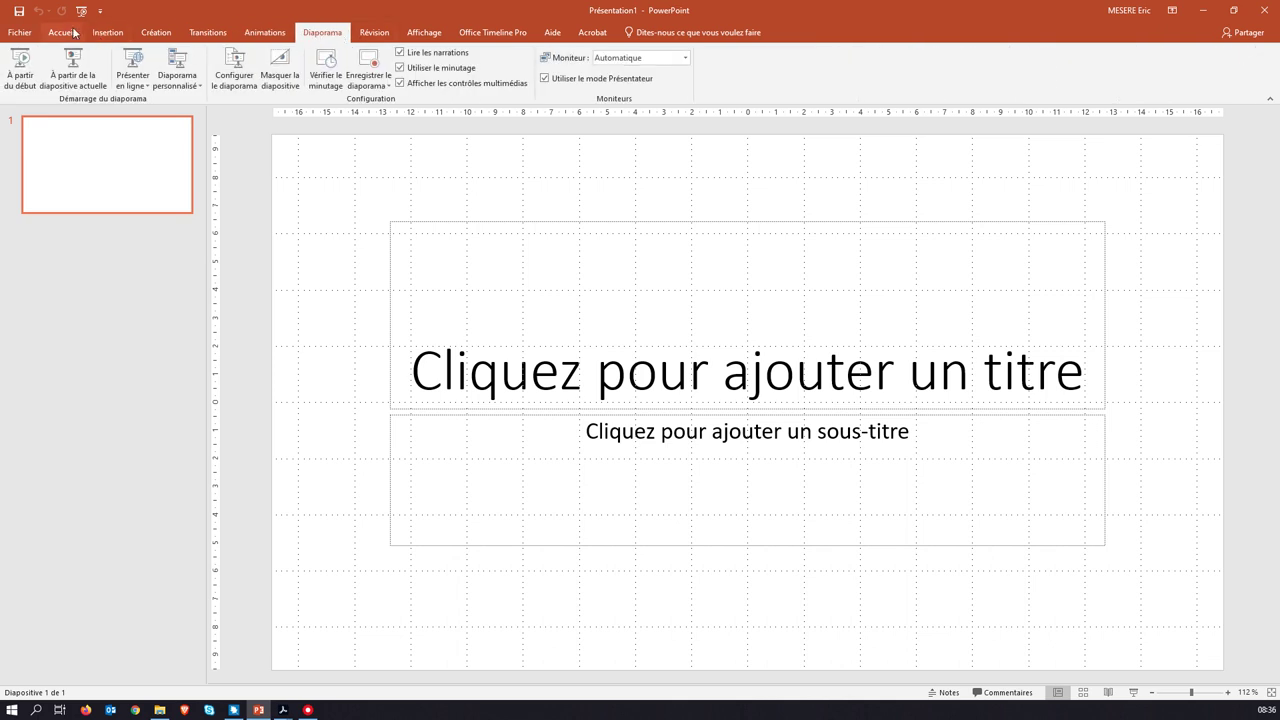
left_click(19, 33)
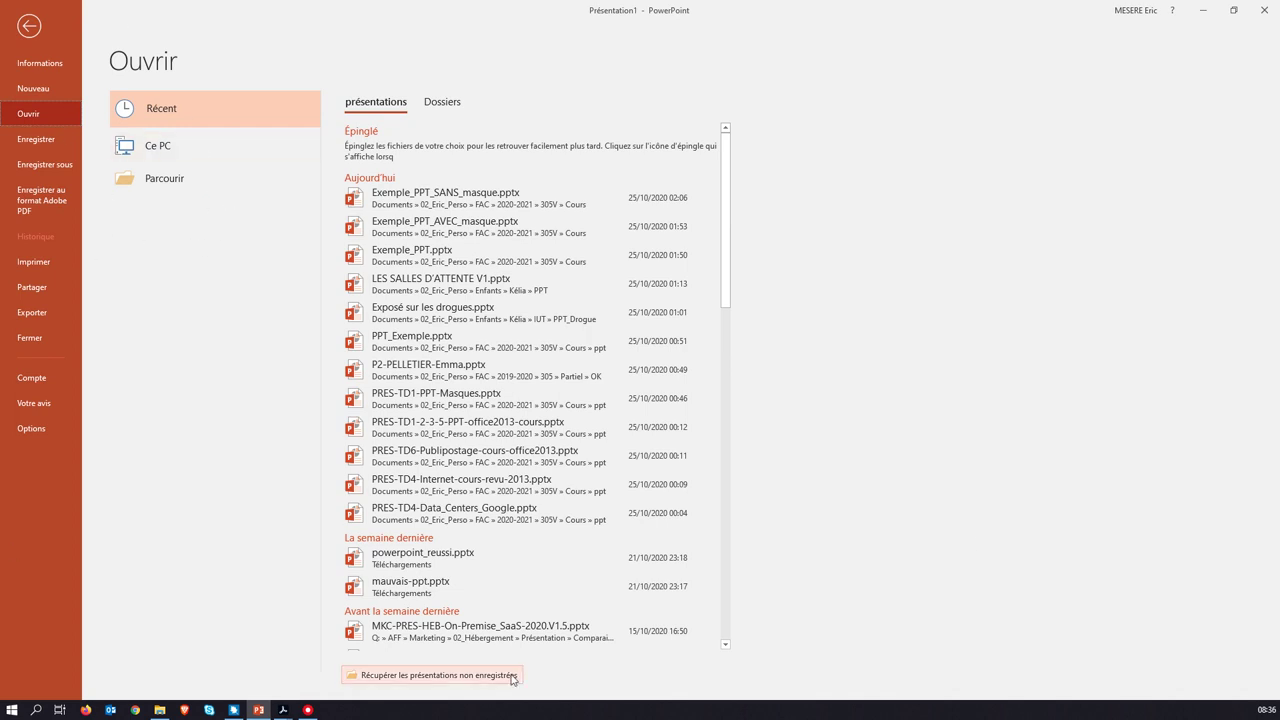
Step: Leave the Ouvrir page and return to Présentation1's blank title slide
left_click(30, 28)
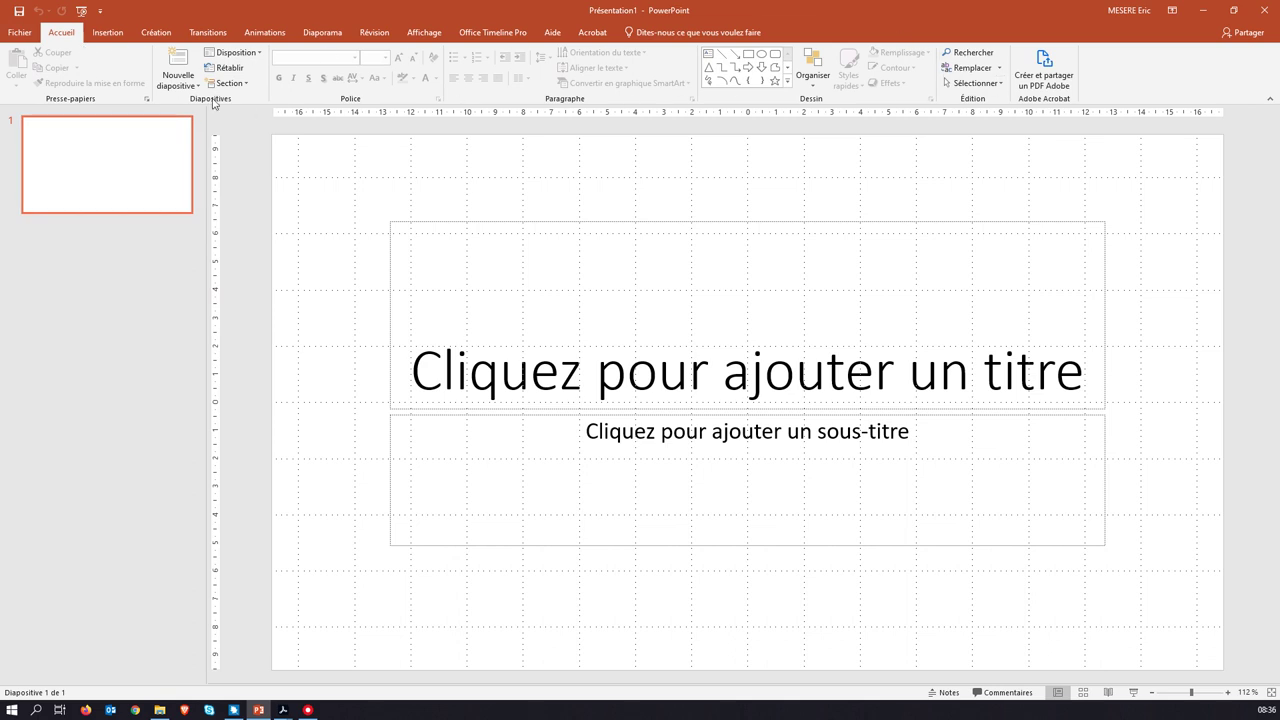
Step: Focus the slide thumbnail pane and display the Insertion tab's tools
left_click(19, 228)
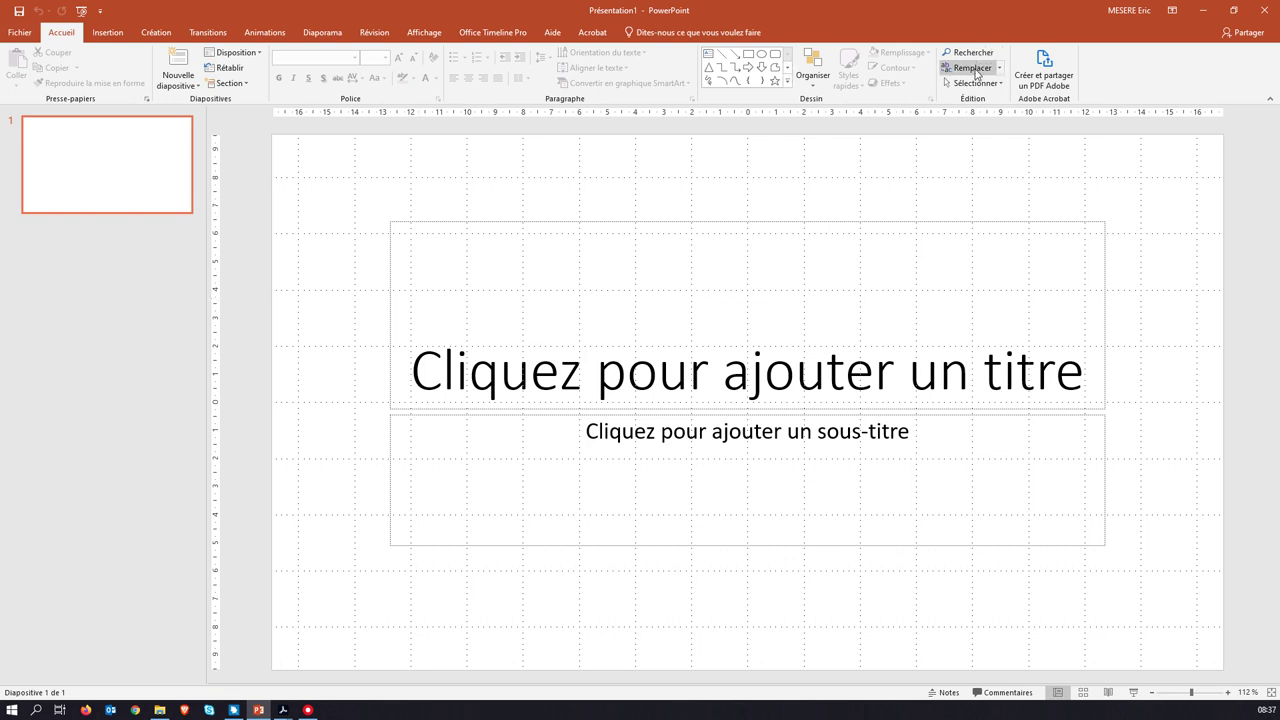
left_click(106, 33)
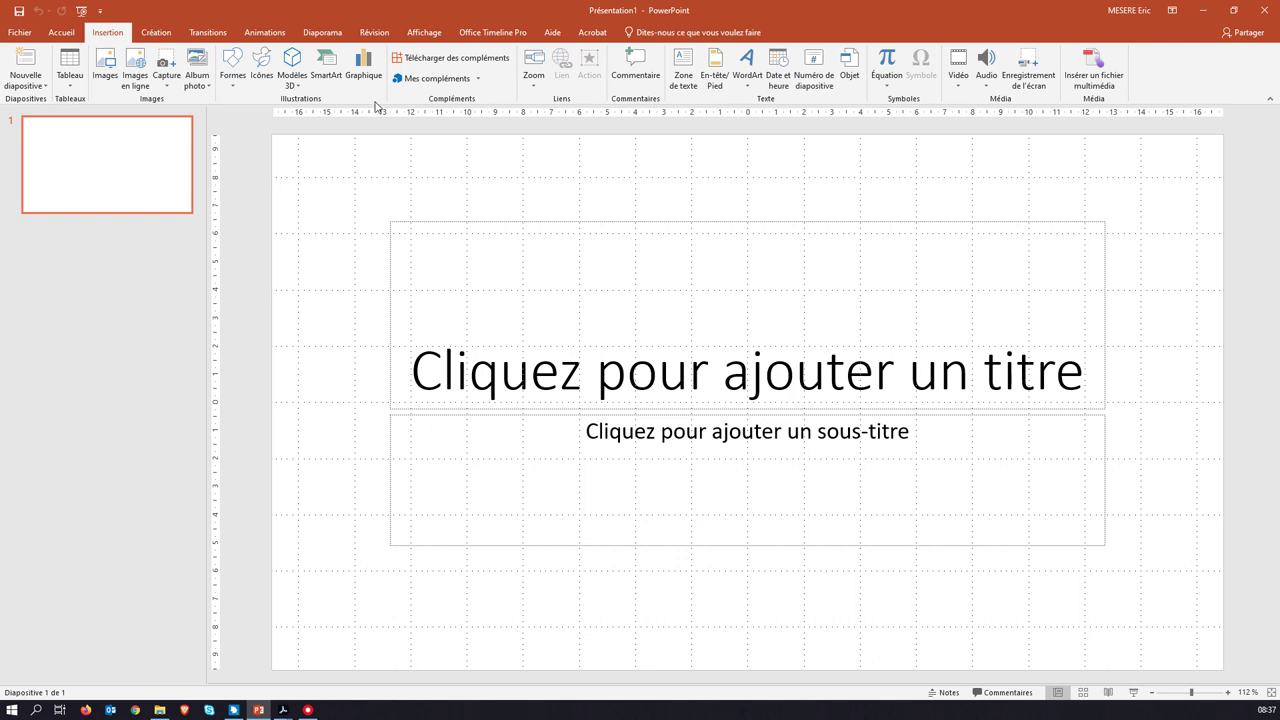
Step: Display the Création tab's gallery of themes and variants
left_click(166, 35)
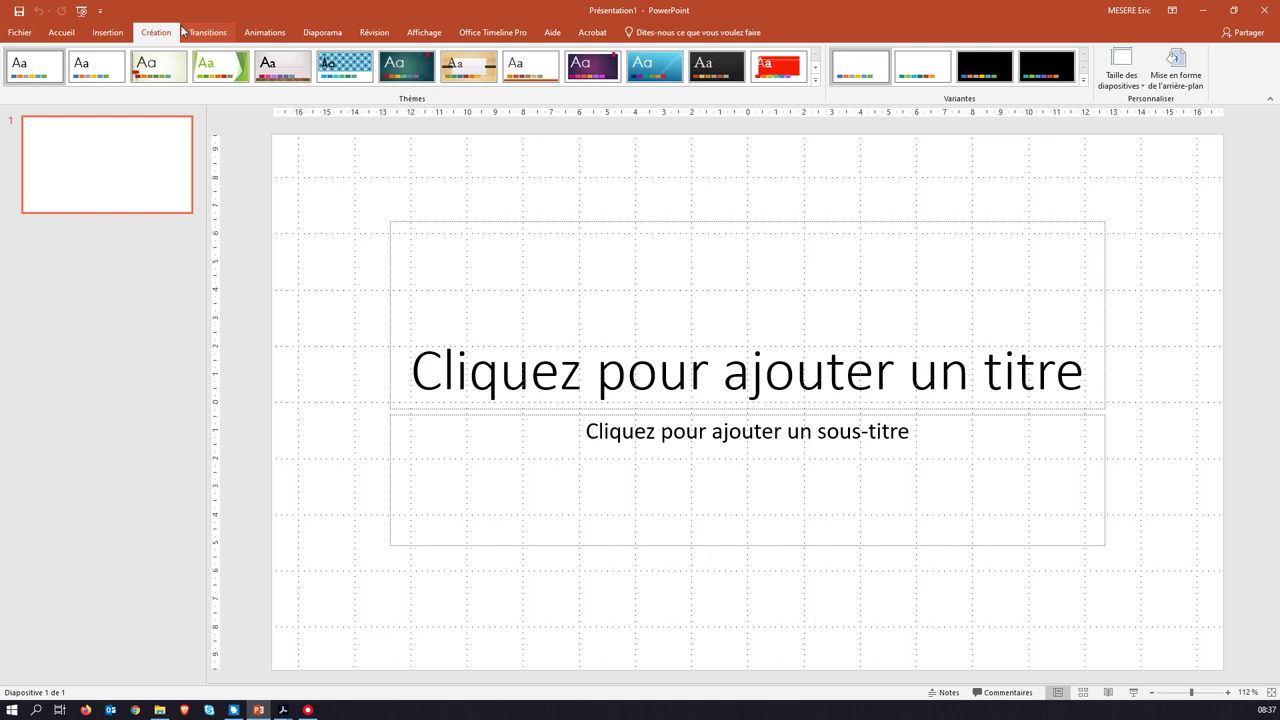
Step: Display the Transitions tab, leaving the slide with no transition applied
left_click(209, 35)
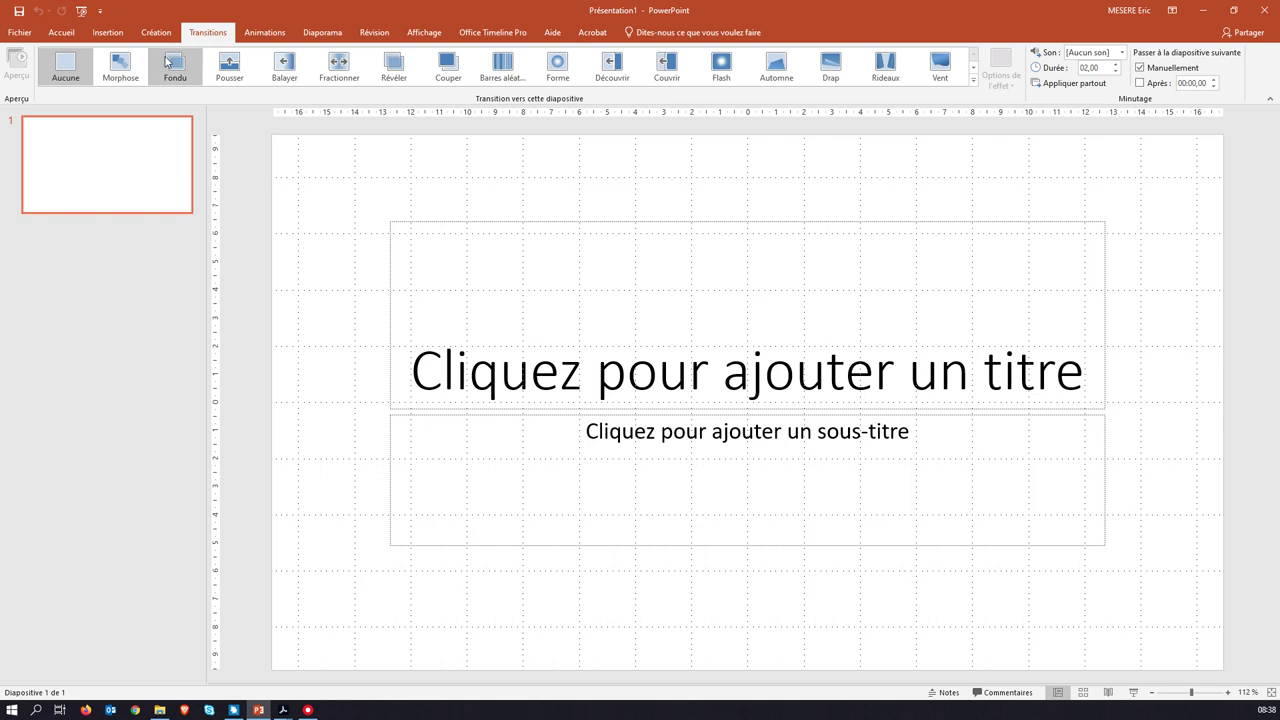
Step: Display the Animations tab without applying any effect to the title slide
left_click(260, 36)
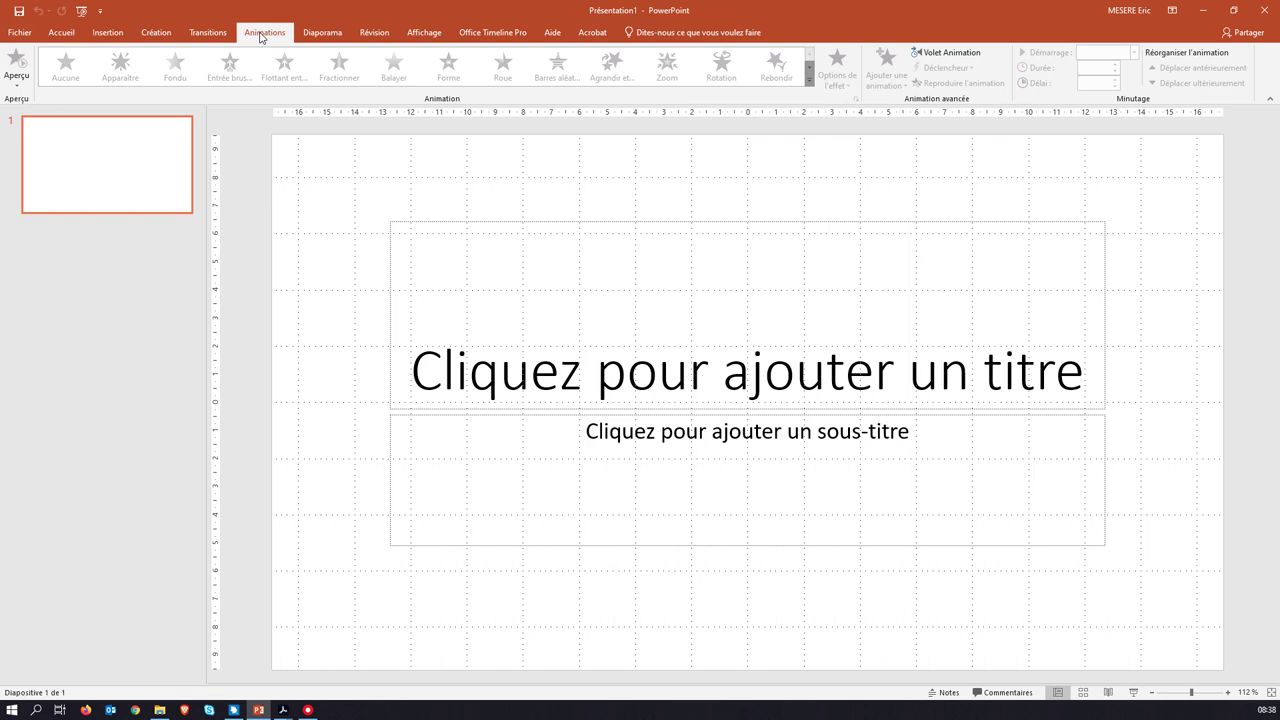
Step: Display the Diaporama tab's slideshow start options and presentation settings
left_click(326, 38)
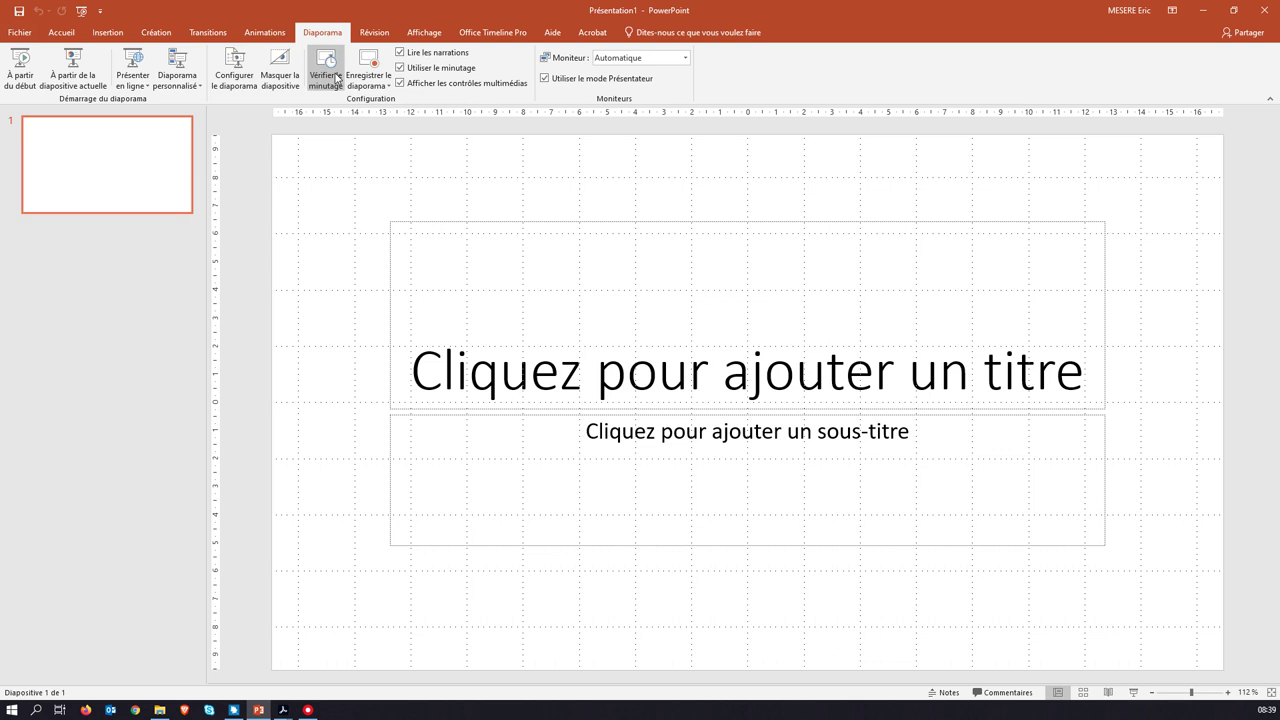
Step: Display the Révision tab's spelling, translation, comments and comparison tools
left_click(385, 35)
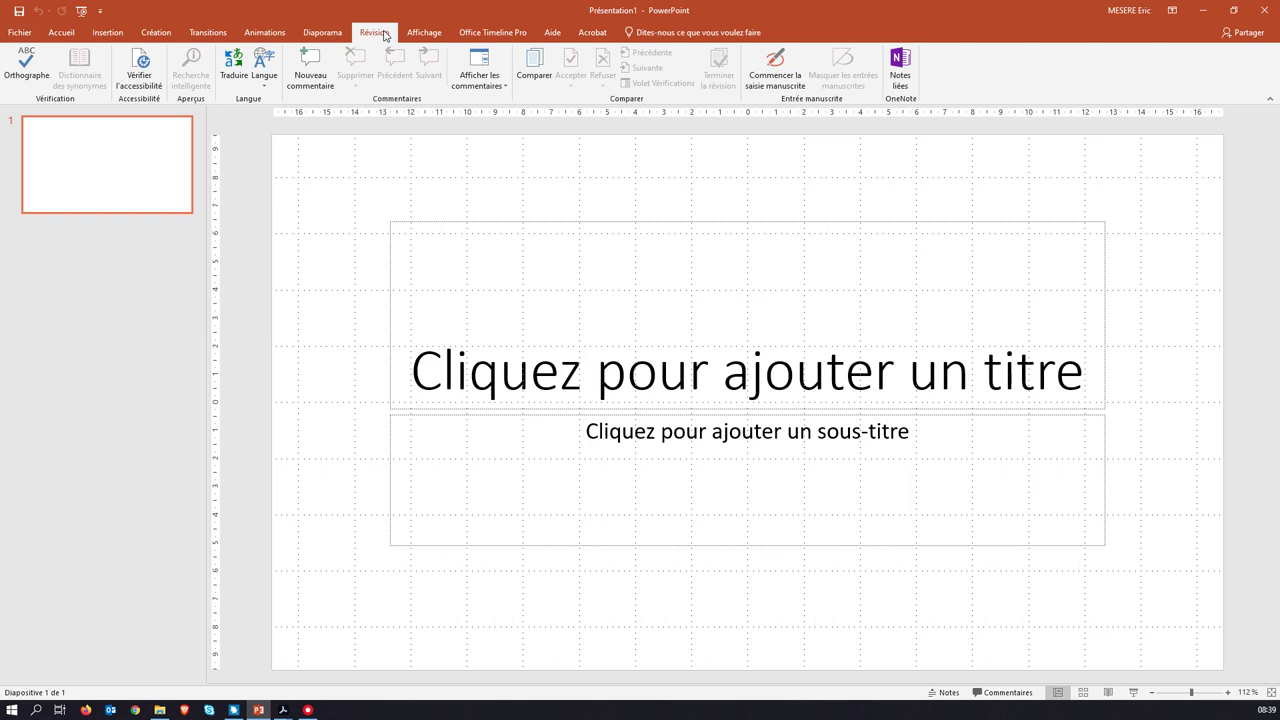
Step: Display the Affichage tab with its presentation modes, ruler, gridlines and masters
left_click(434, 34)
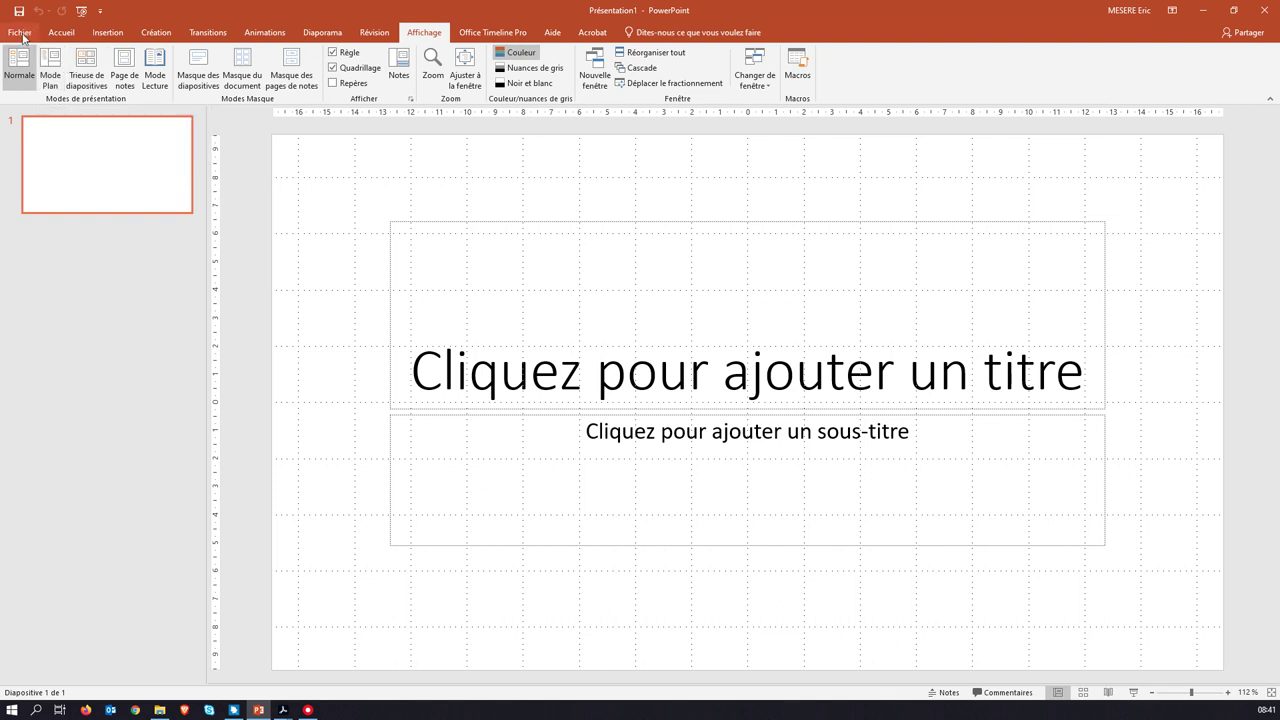
Step: Open the Enregistrer sous dialog on Documents, proposing the name Présentation1.pptx
left_click(22, 35)
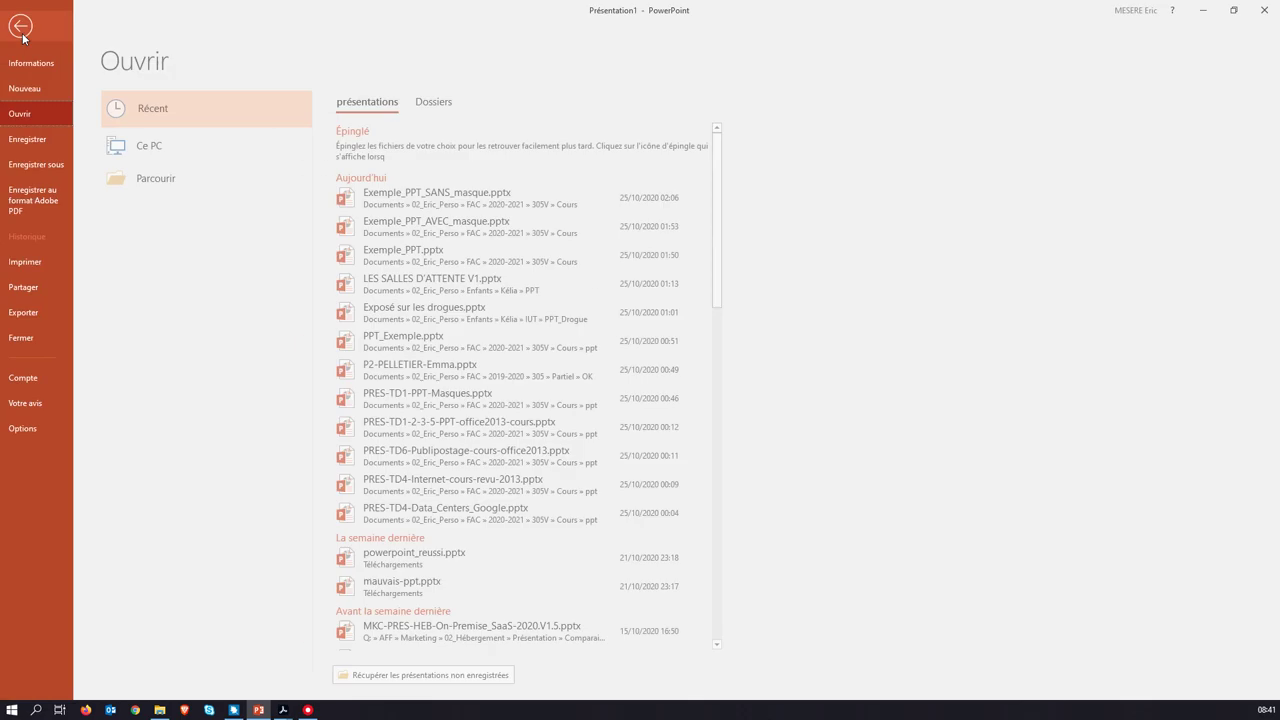
left_click(42, 165)
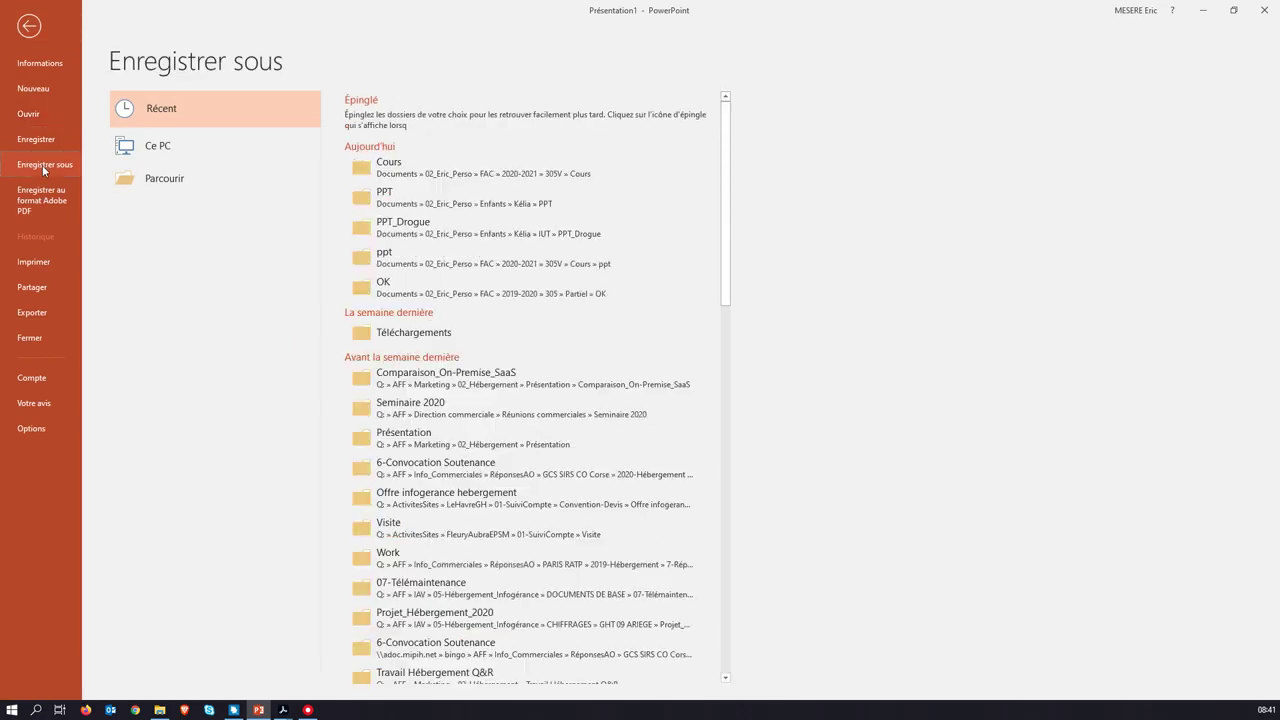
left_click(186, 185)
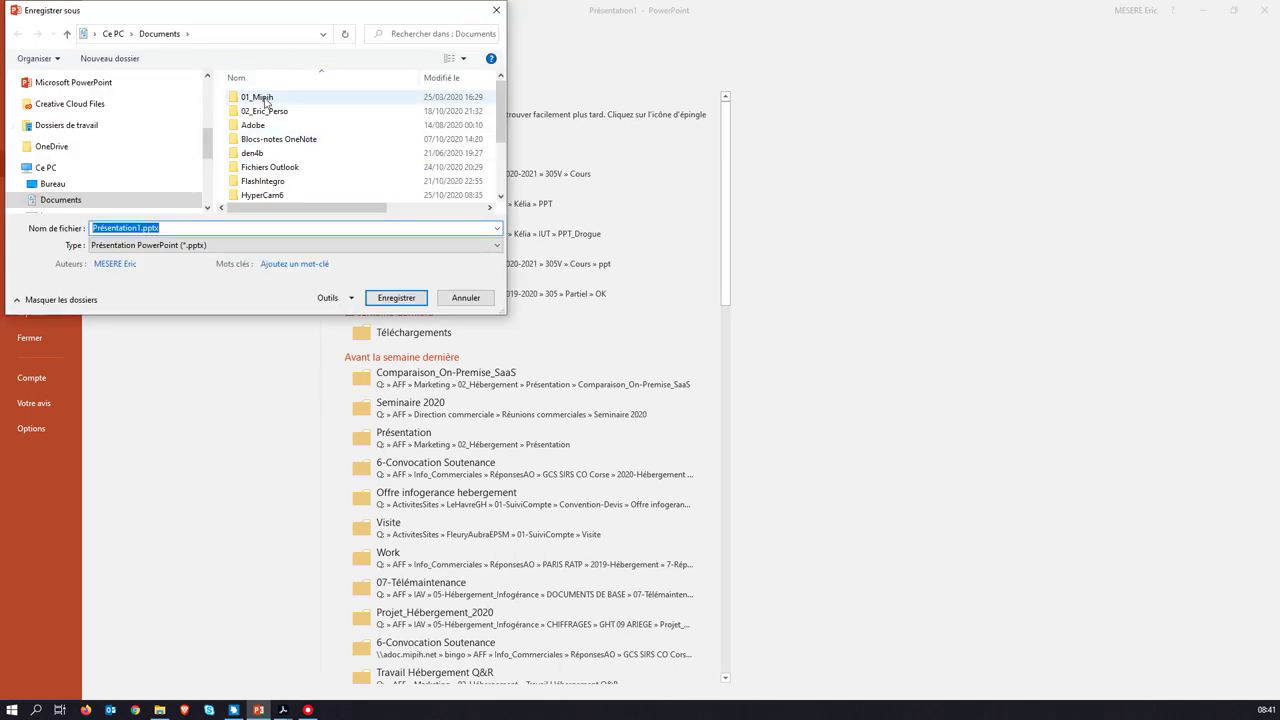
Step: Remove the trailing 1 from the file name, then cancel the save
left_click(150, 228)
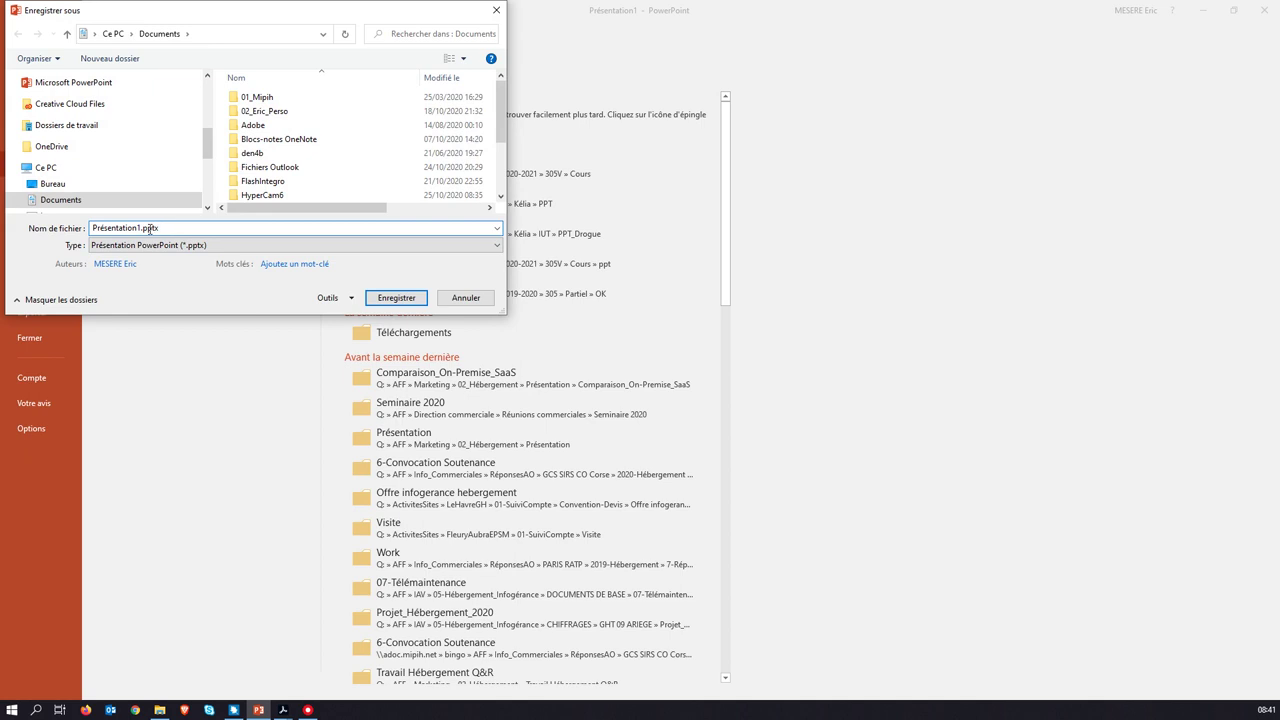
left_click(140, 228)
key("BackSpace")
left_click_drag(143, 228, 162, 229)
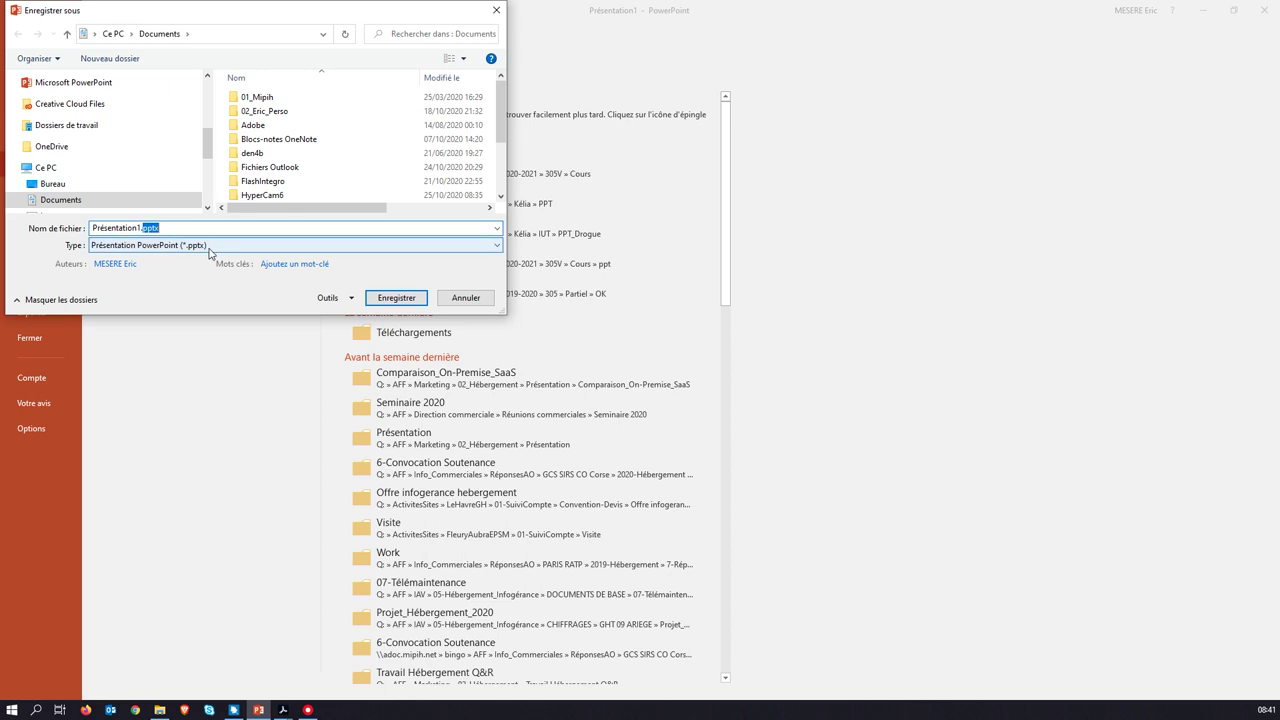
left_click(475, 301)
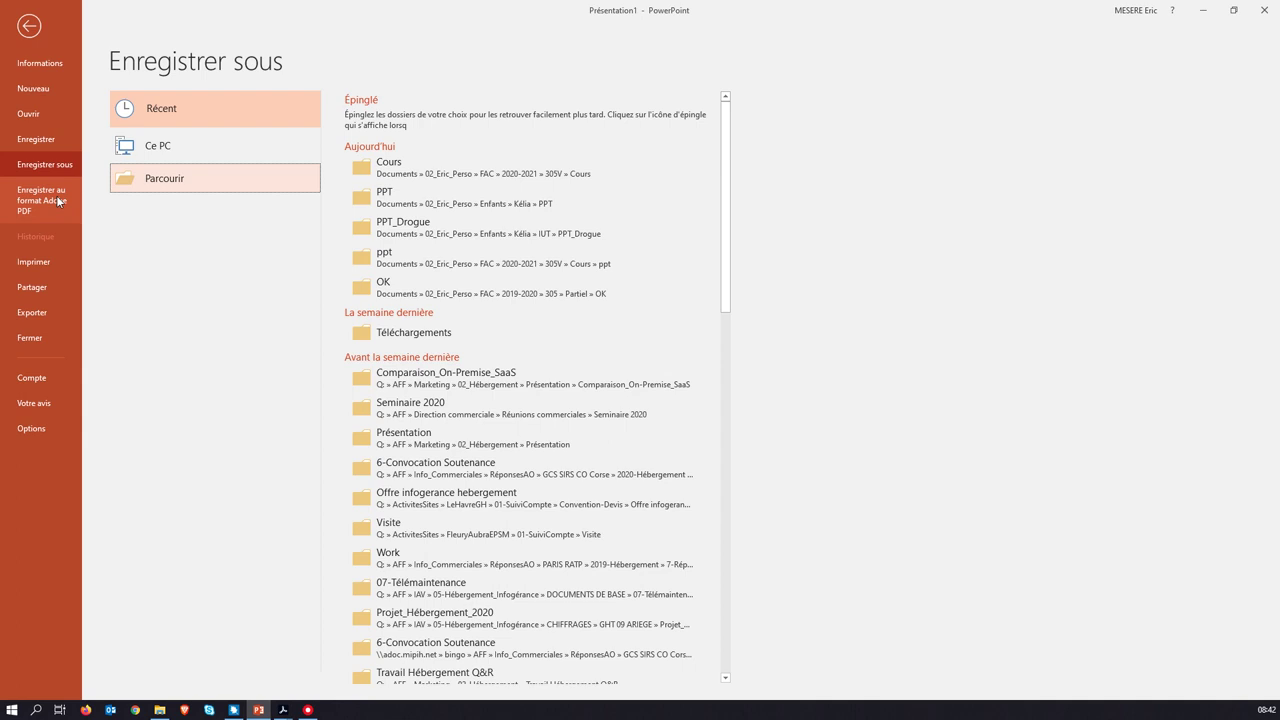
Step: Look over the Enregistrer sous file formats, keeping pptx, then cancel and return to the editor
left_click(58, 164)
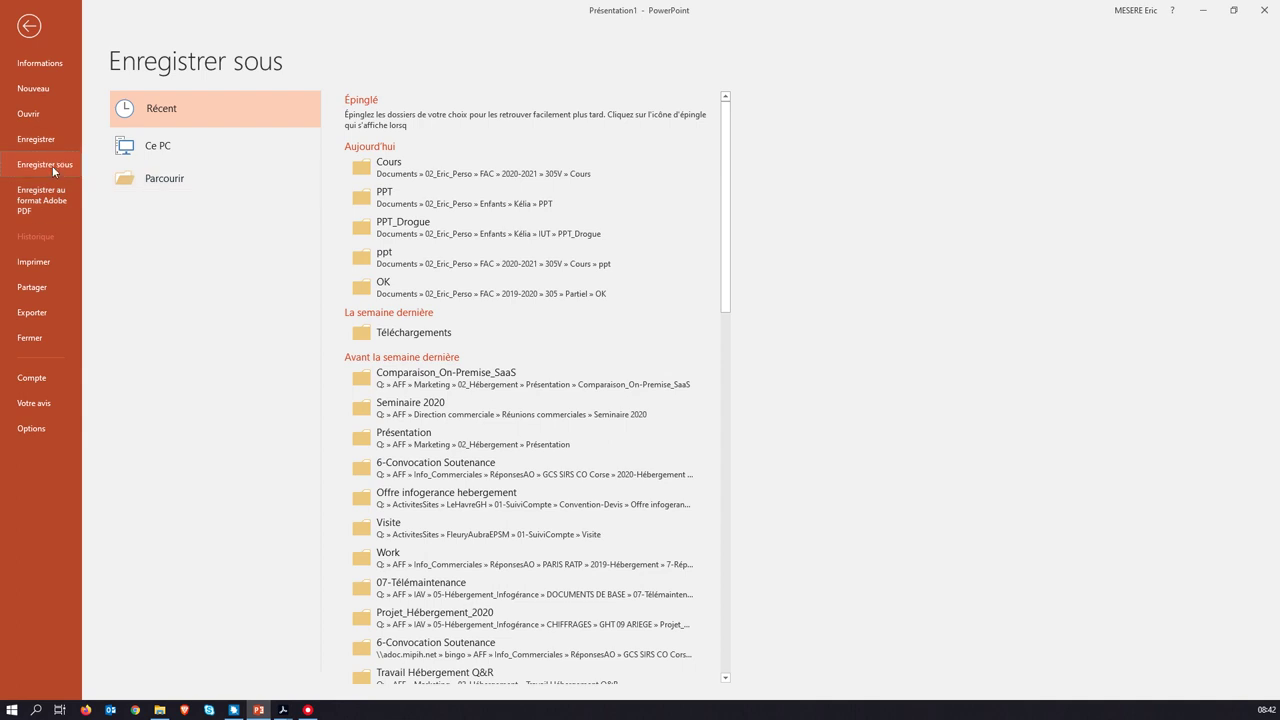
left_click(137, 178)
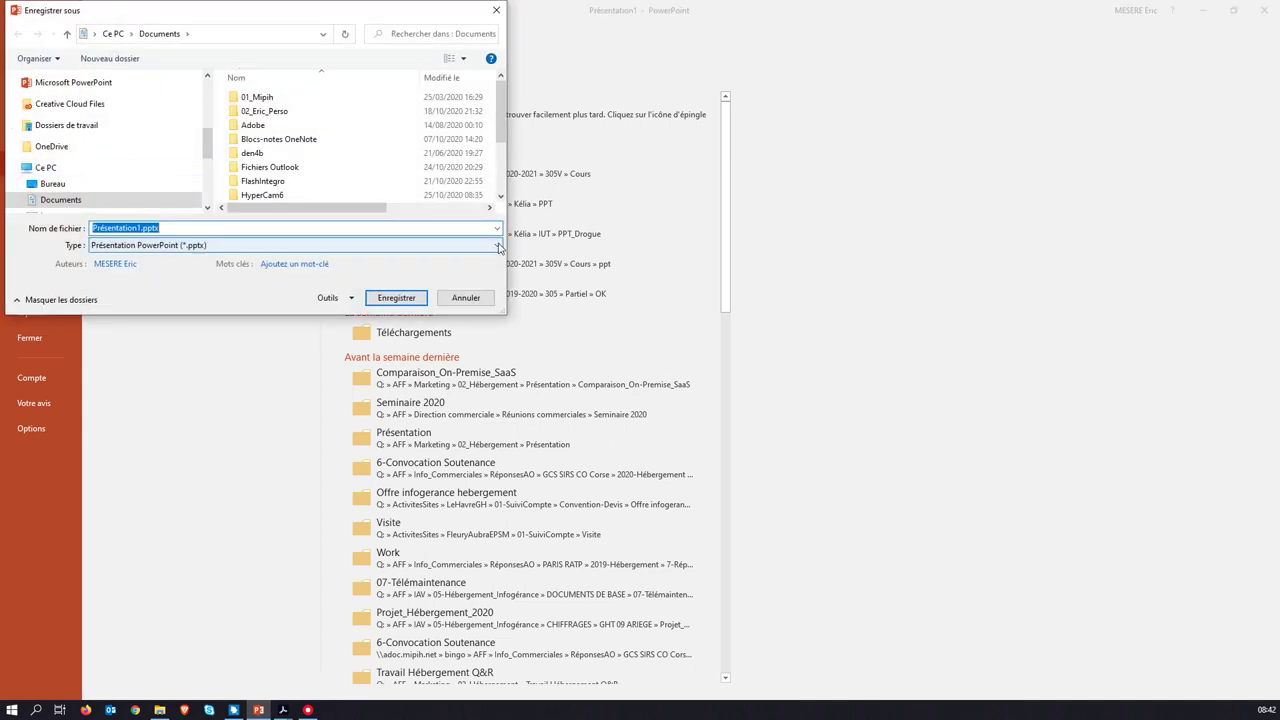
left_click(495, 246)
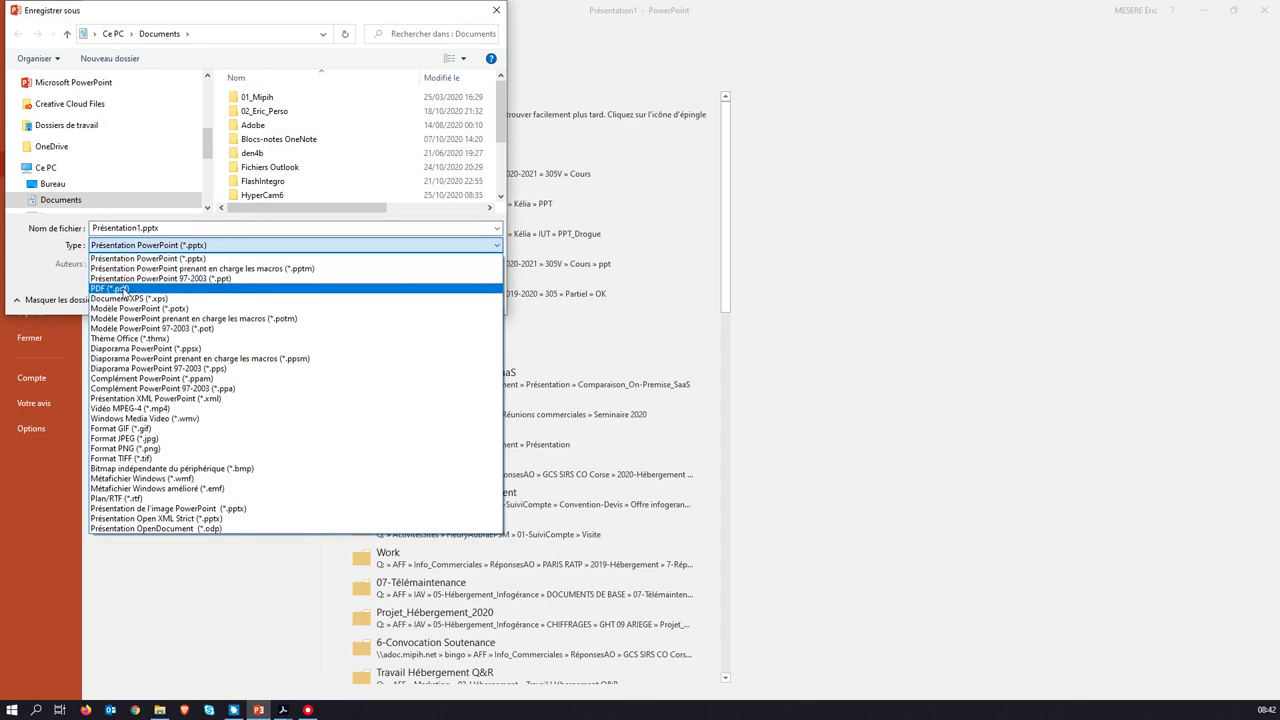
left_click(499, 12)
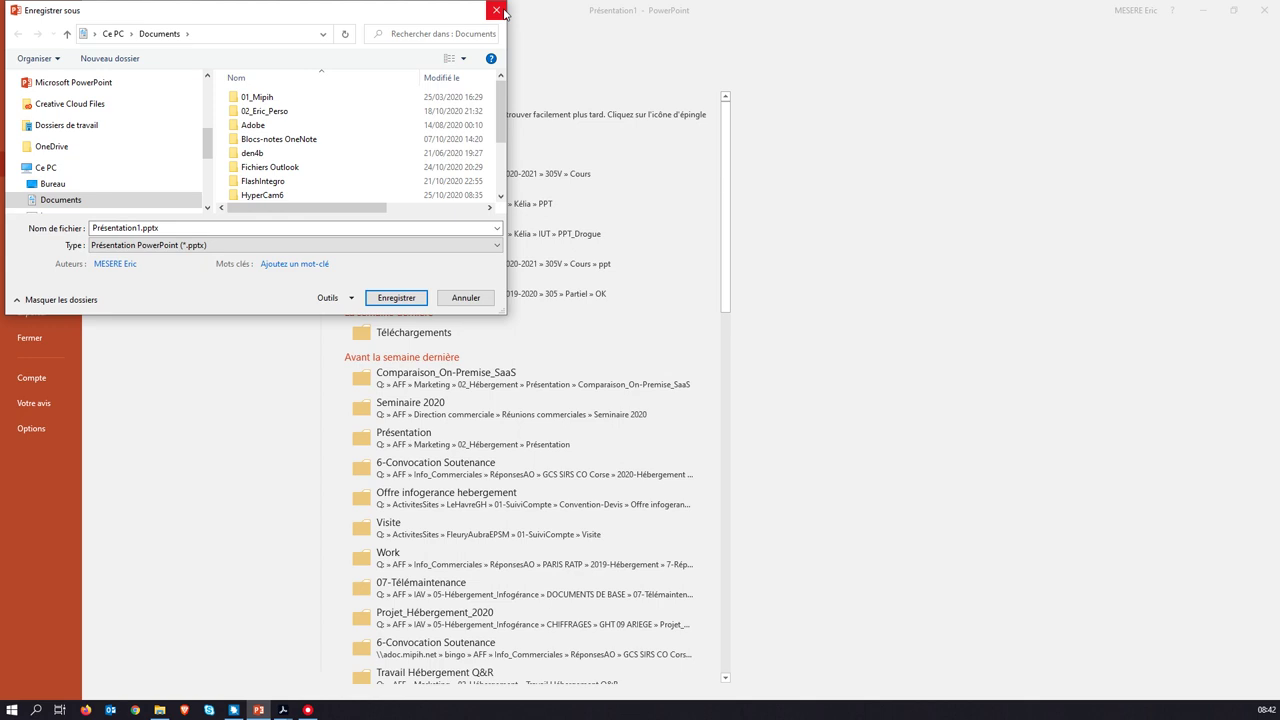
left_click(504, 12)
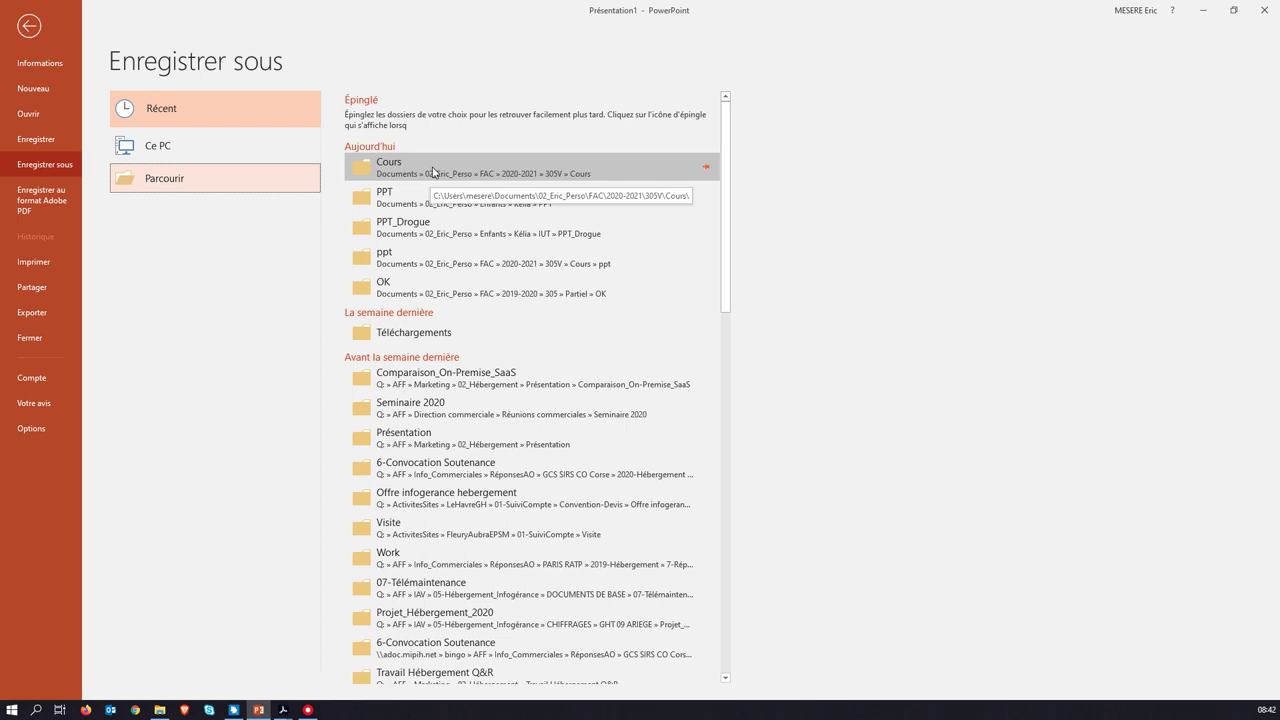
left_click(29, 25)
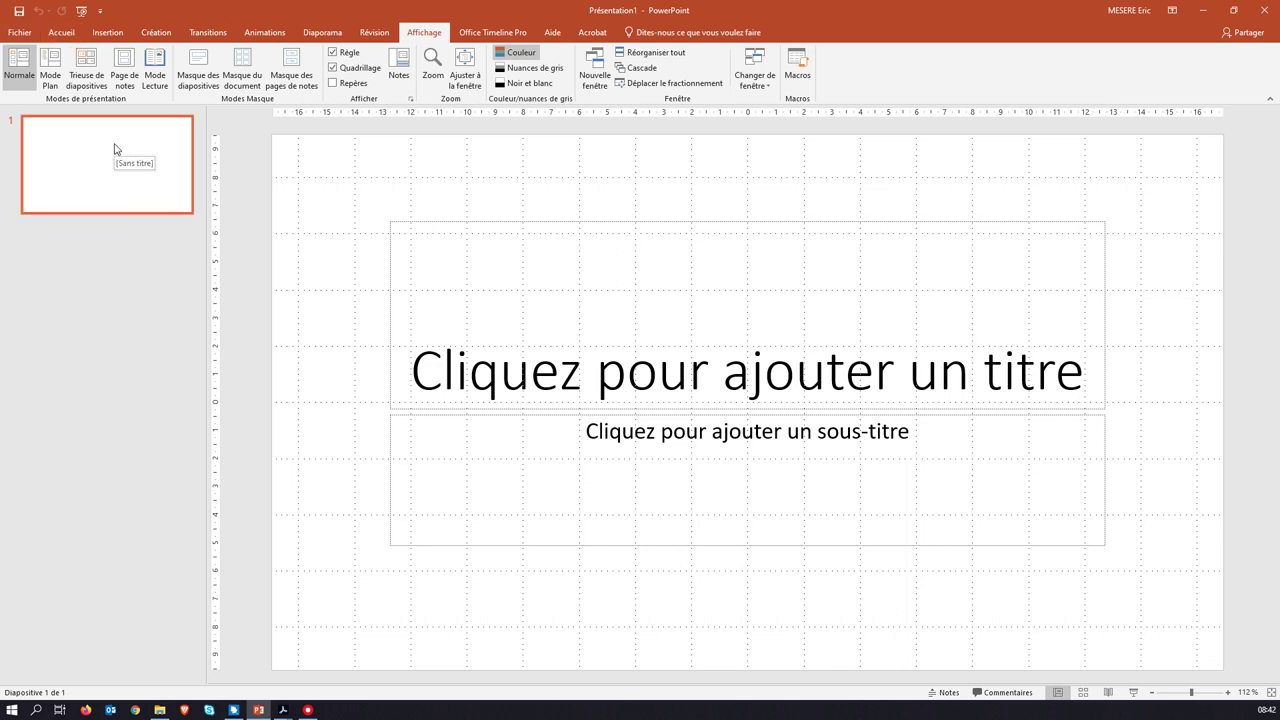
Step: Switch slide 1 to the Titre et contenu layout from its thumbnail's Disposition menu
left_click(59, 33)
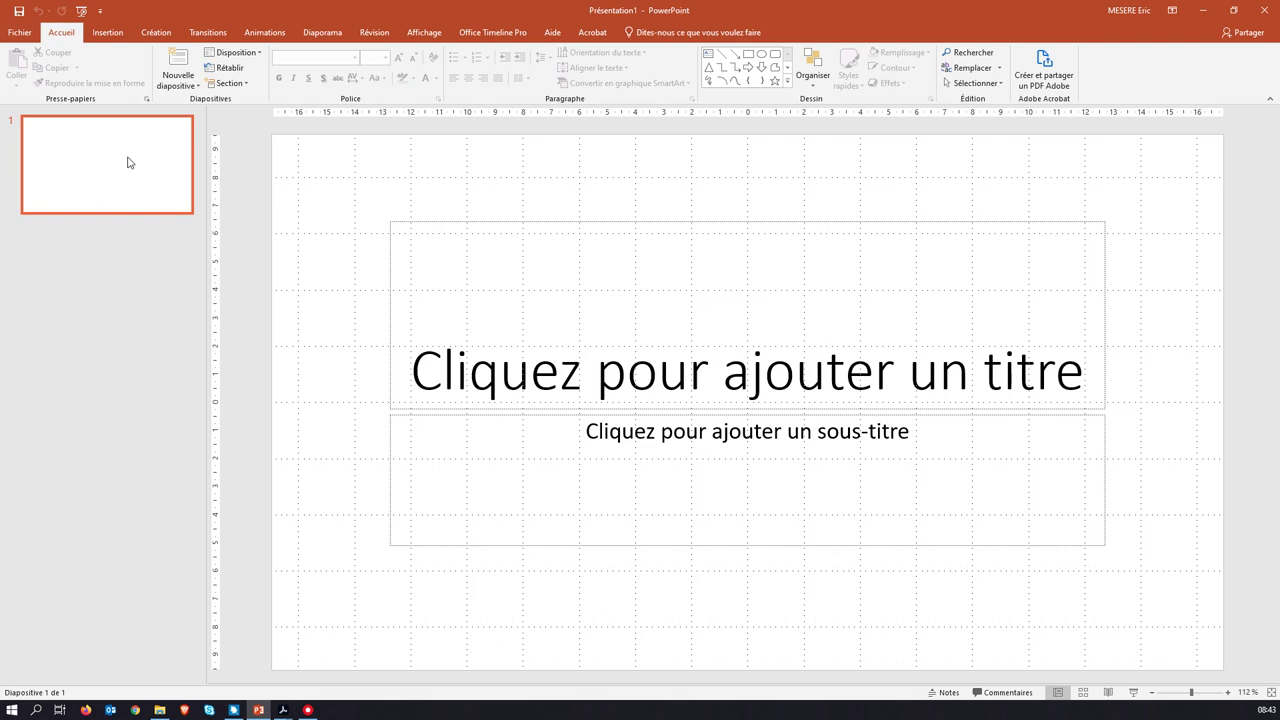
right_click(127, 158)
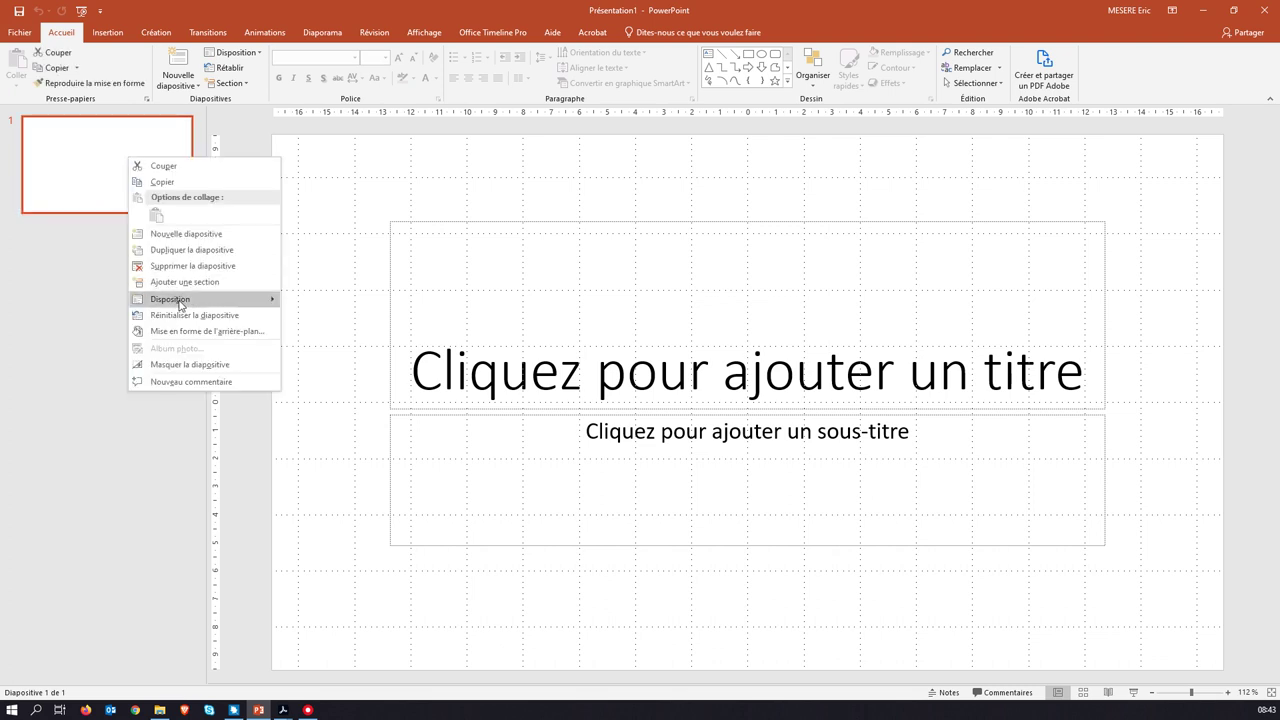
mouse_move(180, 302)
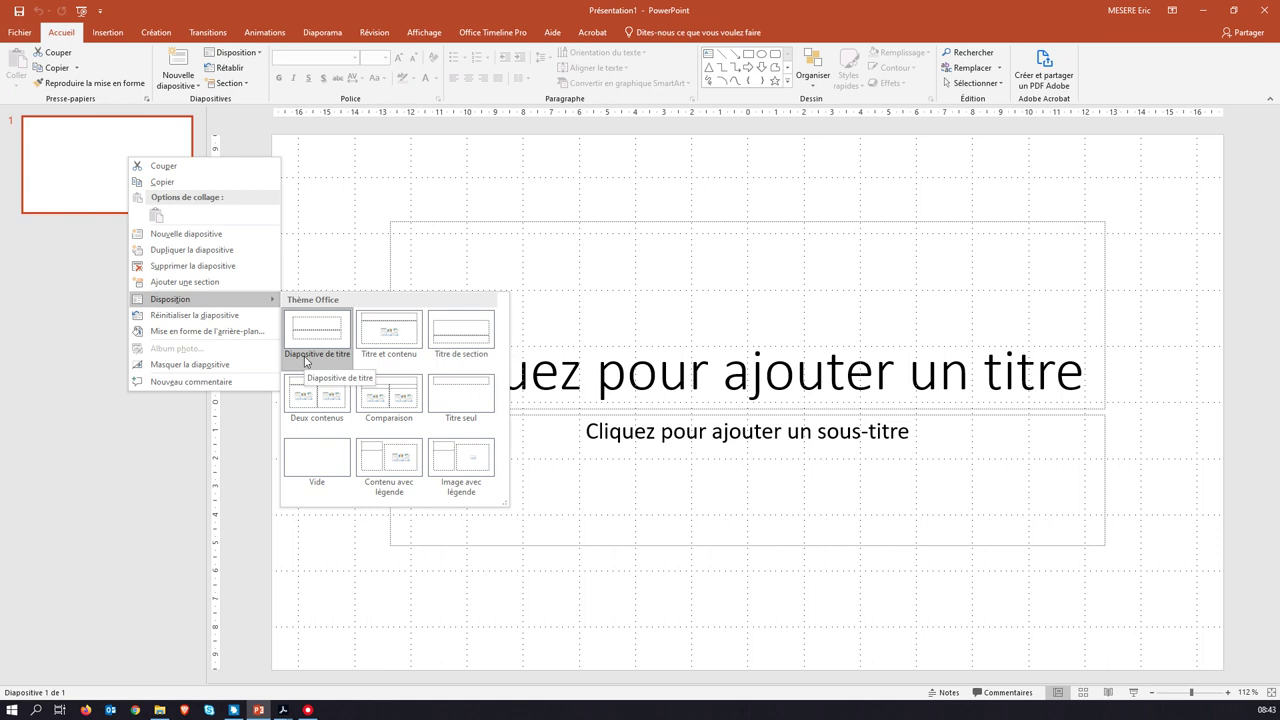
left_click(393, 338)
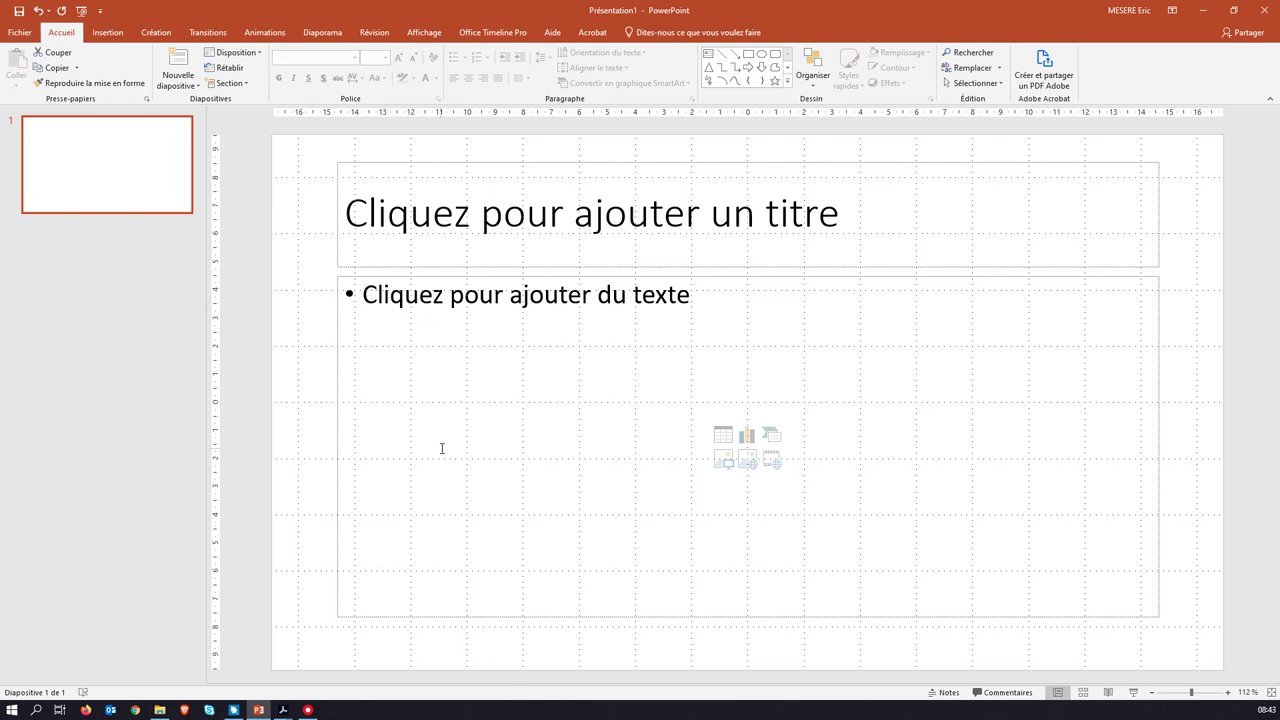
Step: Browse the layout choices in the thumbnail menu and Disposition gallery, keeping Titre et contenu, then show Affichage
right_click(140, 162)
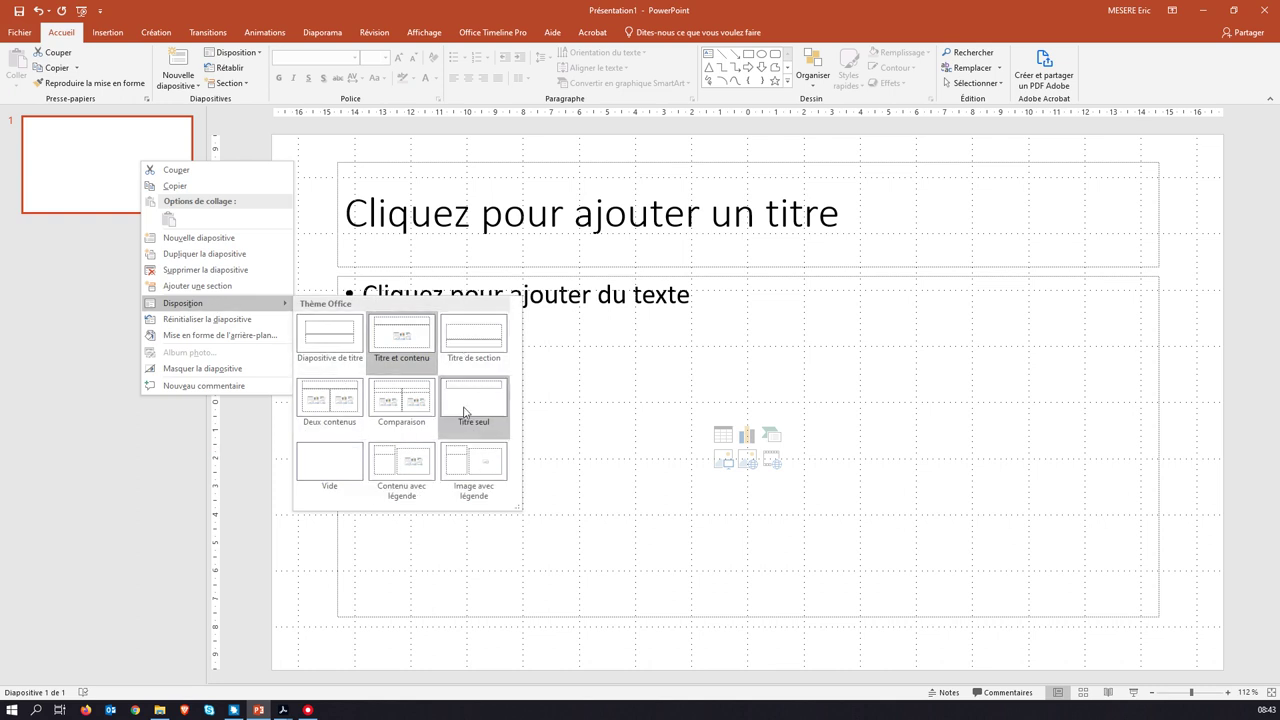
left_click(133, 168)
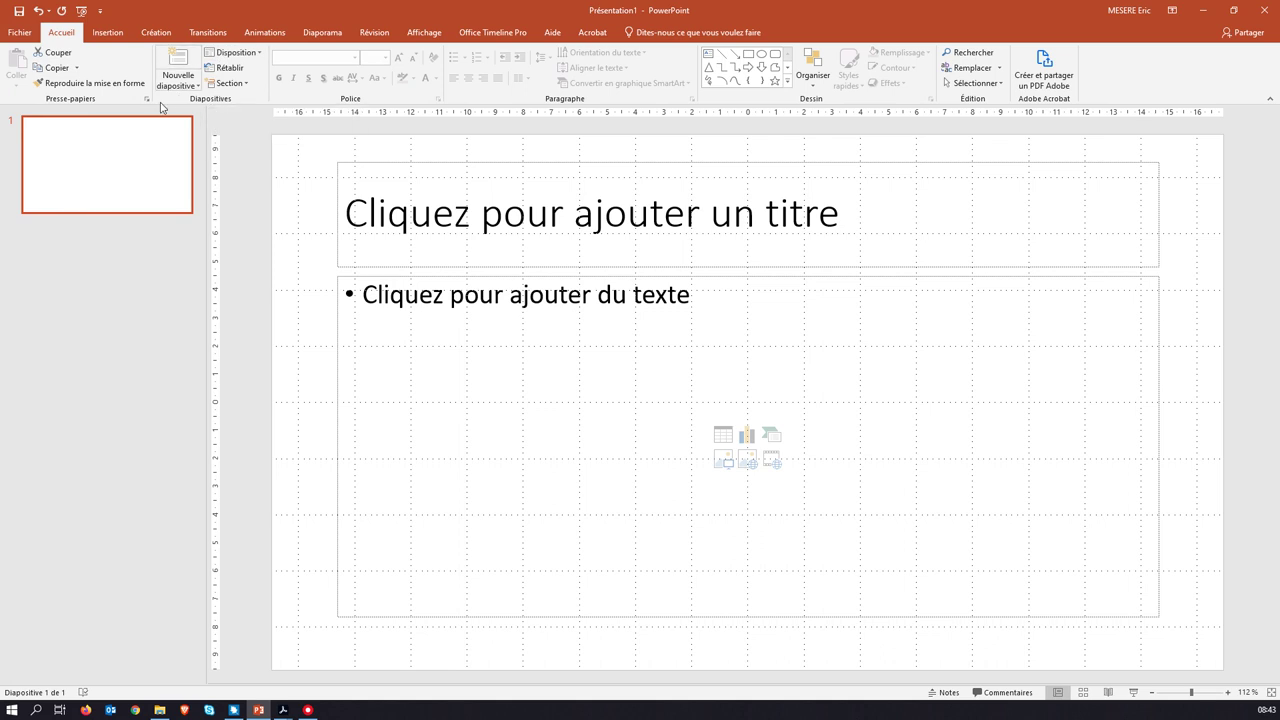
left_click(259, 55)
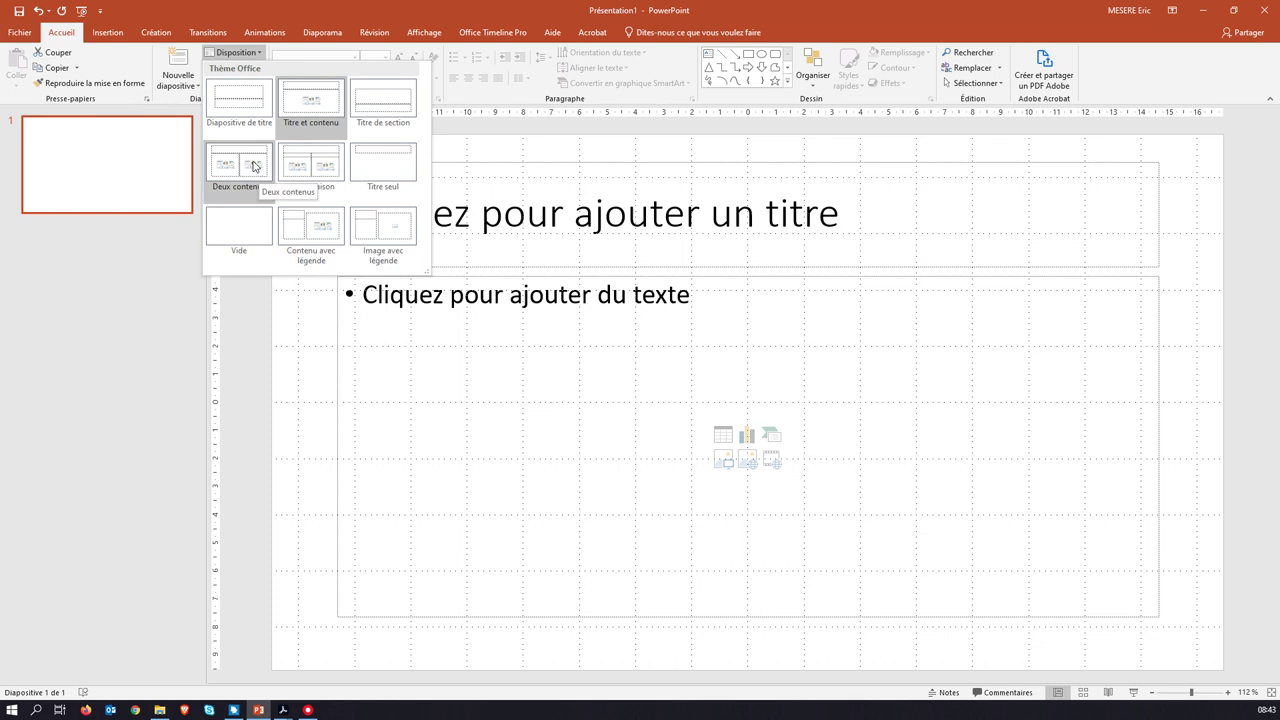
left_click(99, 259)
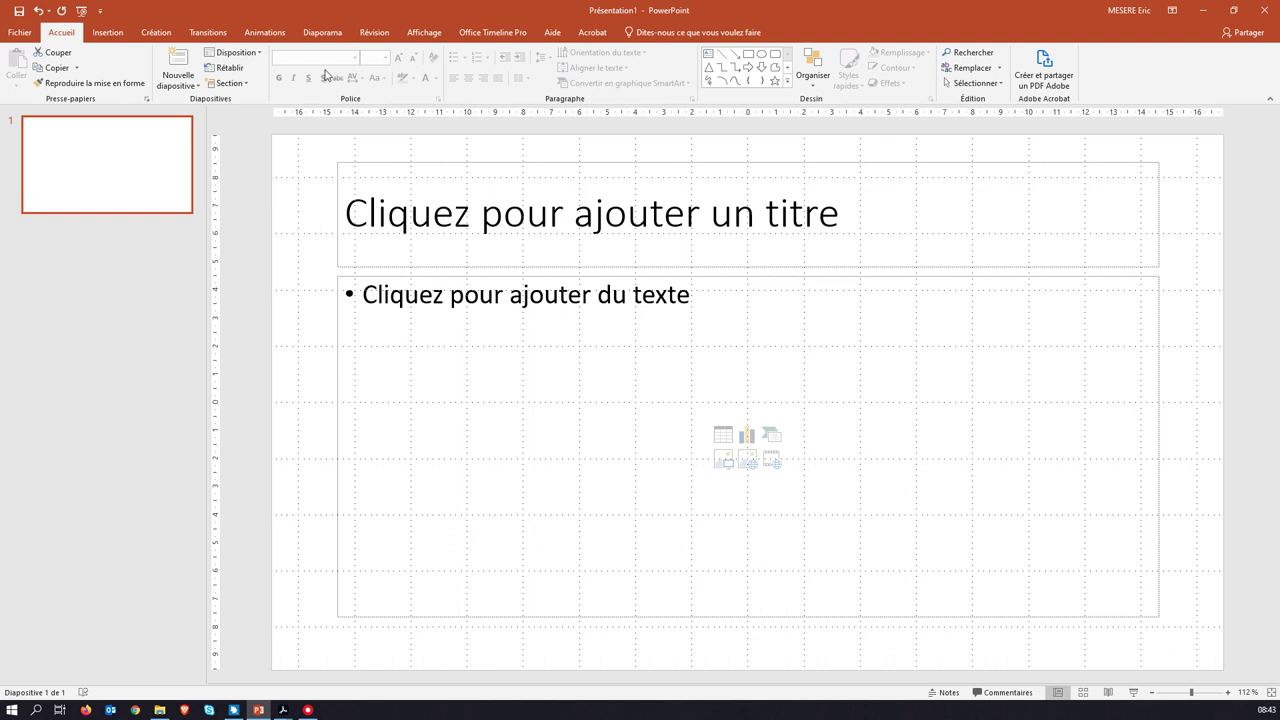
left_click(426, 36)
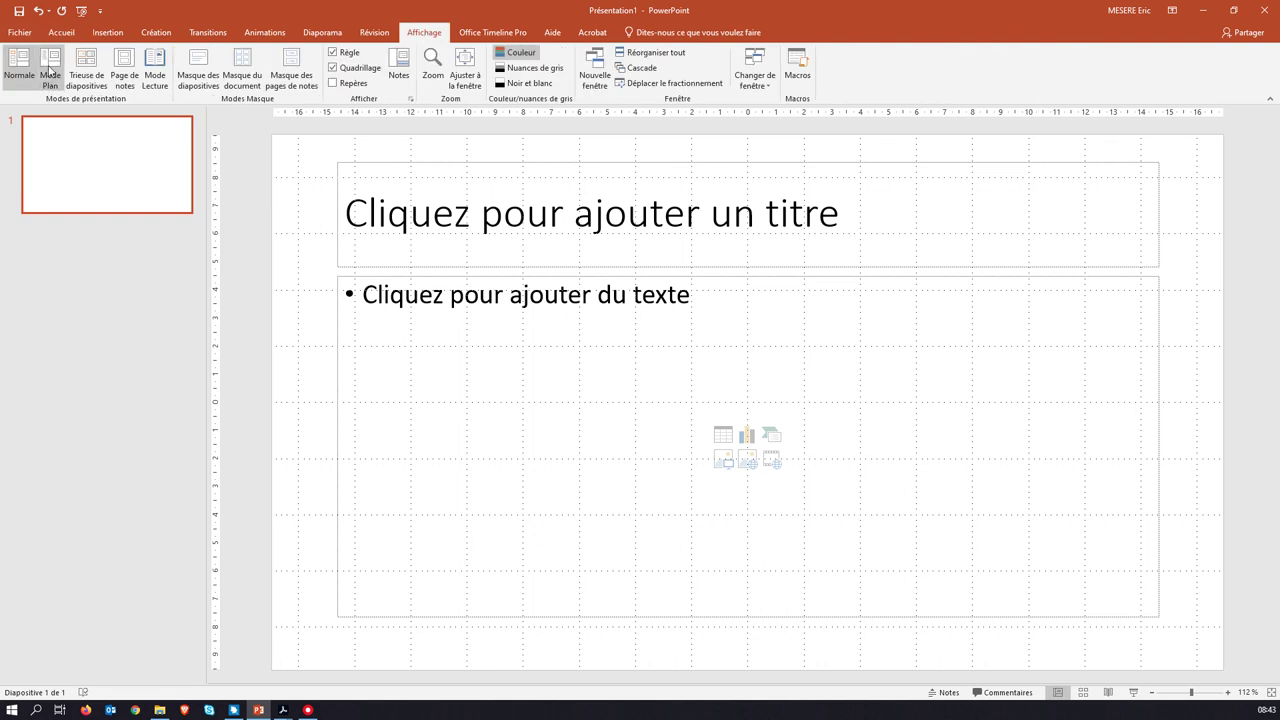
Step: Cycle through Mode Plan, Trieuse, Page de notes and Mode Lecture, then return to Normale view
left_click(51, 72)
left_click(88, 65)
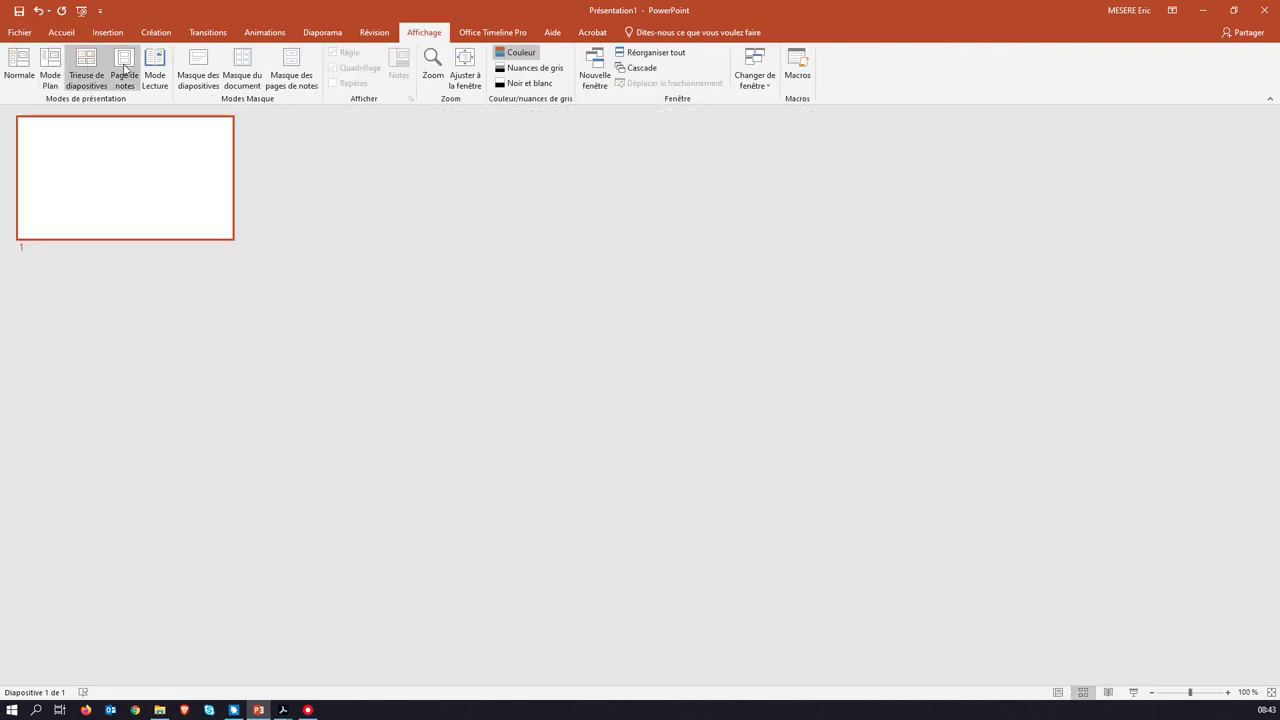
left_click(124, 72)
left_click(155, 72)
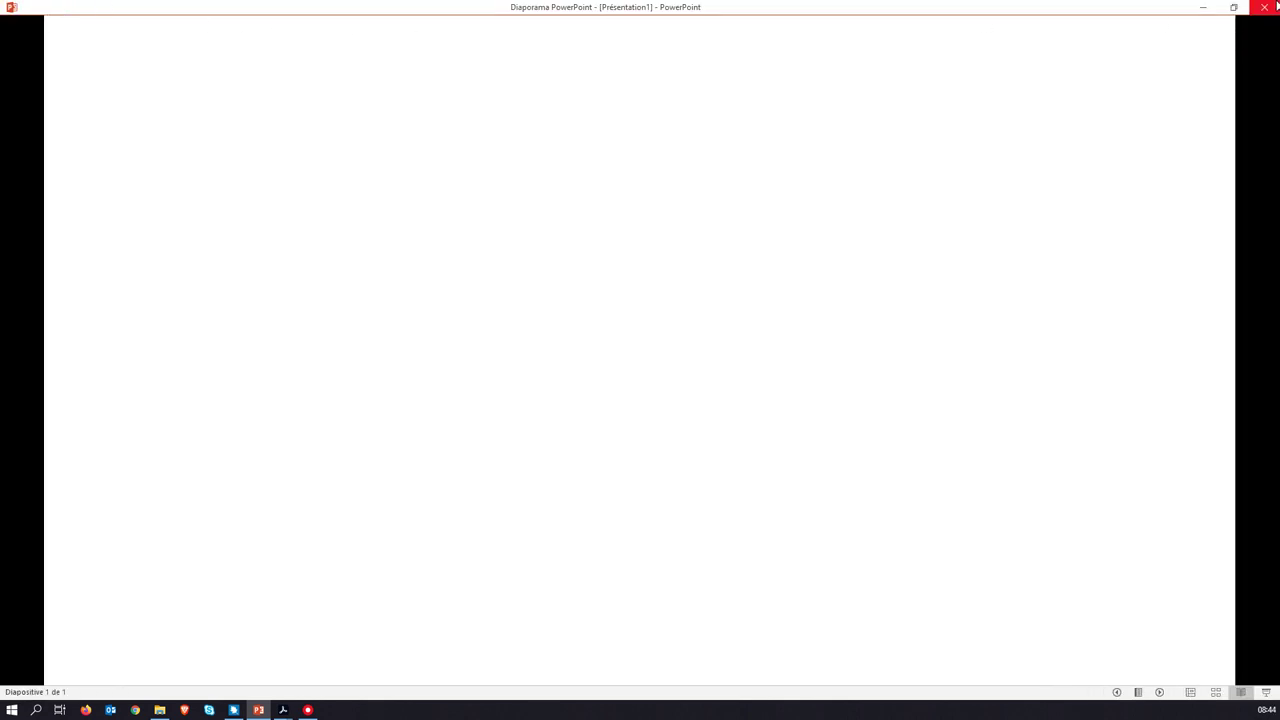
left_click(1258, 10)
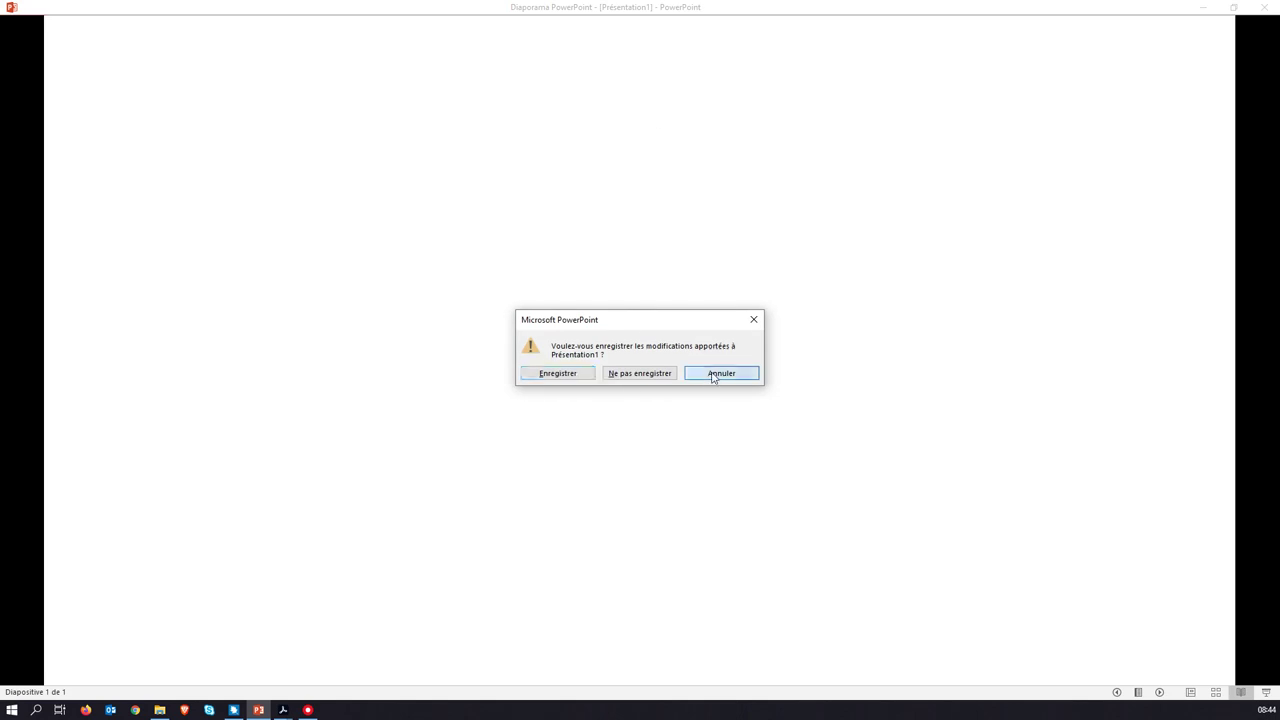
left_click(713, 375)
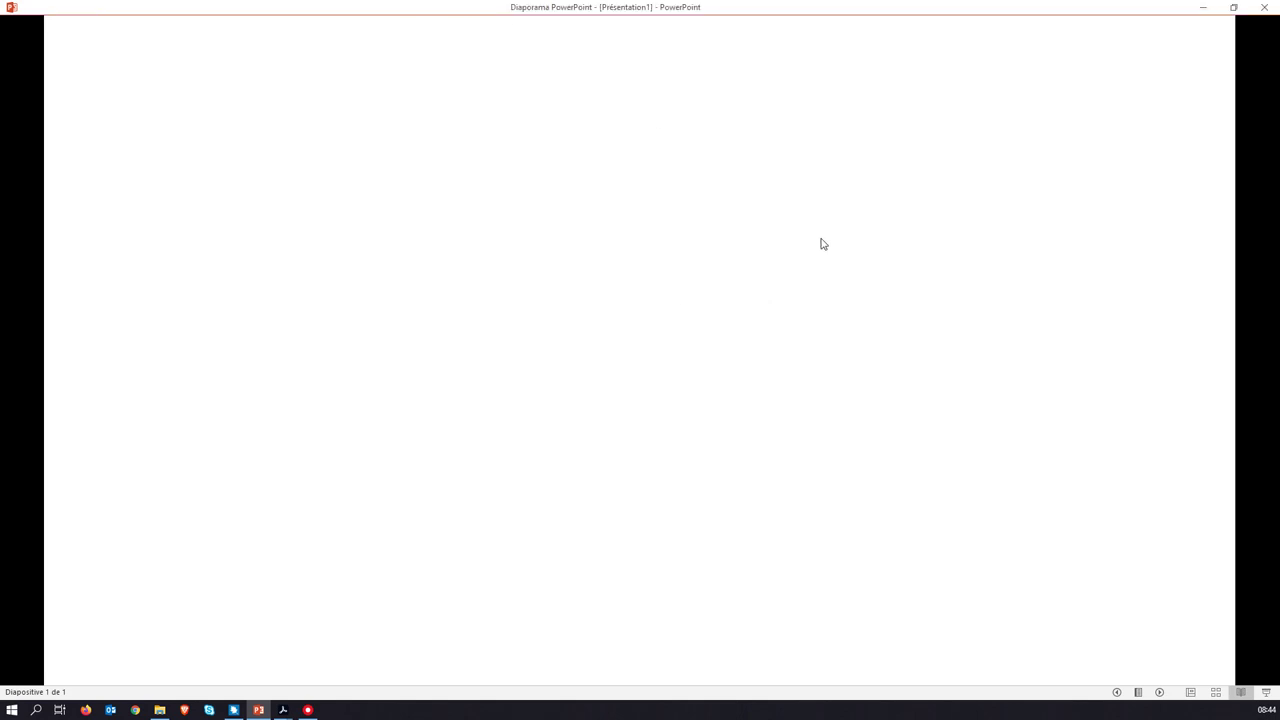
left_click(1190, 692)
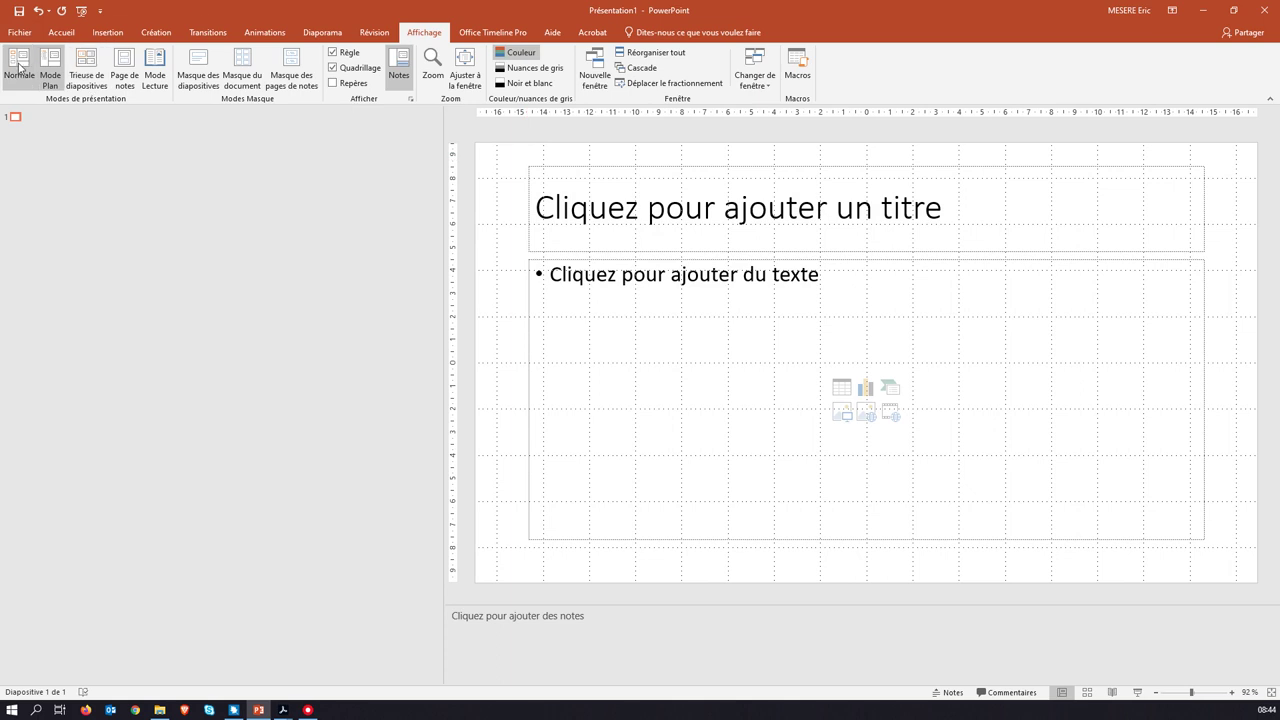
left_click(20, 68)
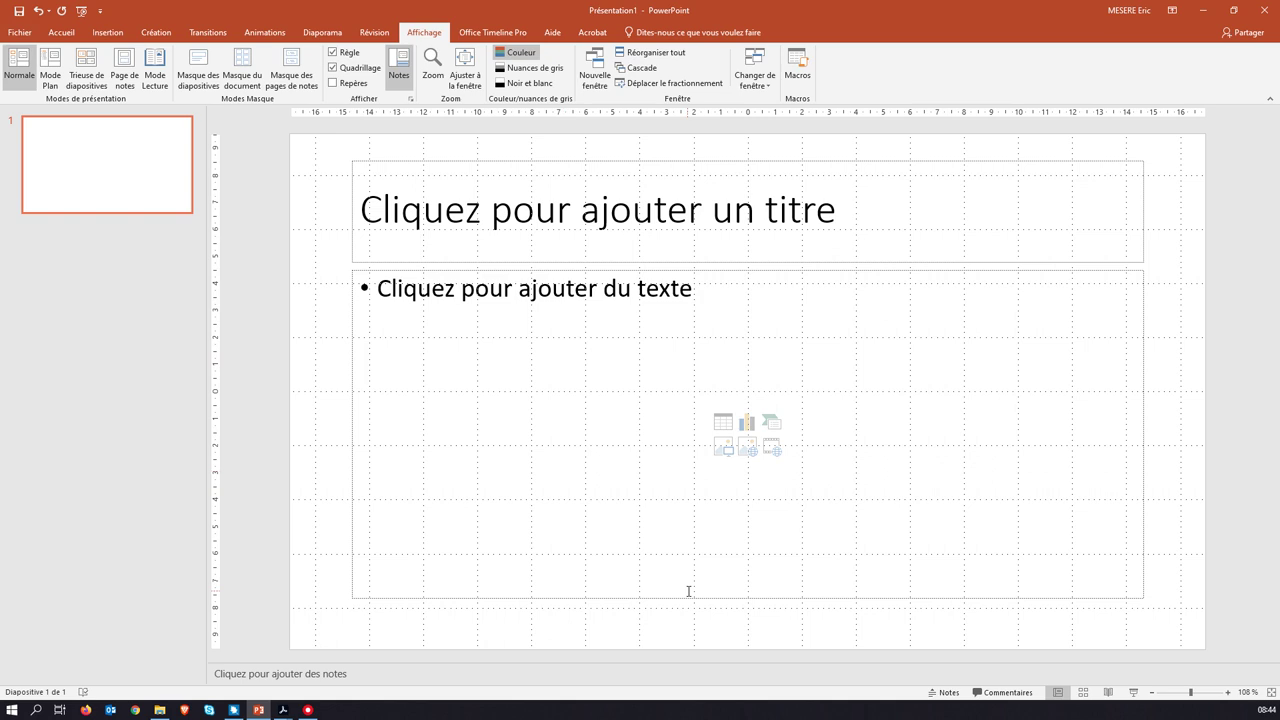
Step: Delete the bulleted content placeholder and draw a text box below the title
left_click(352, 311)
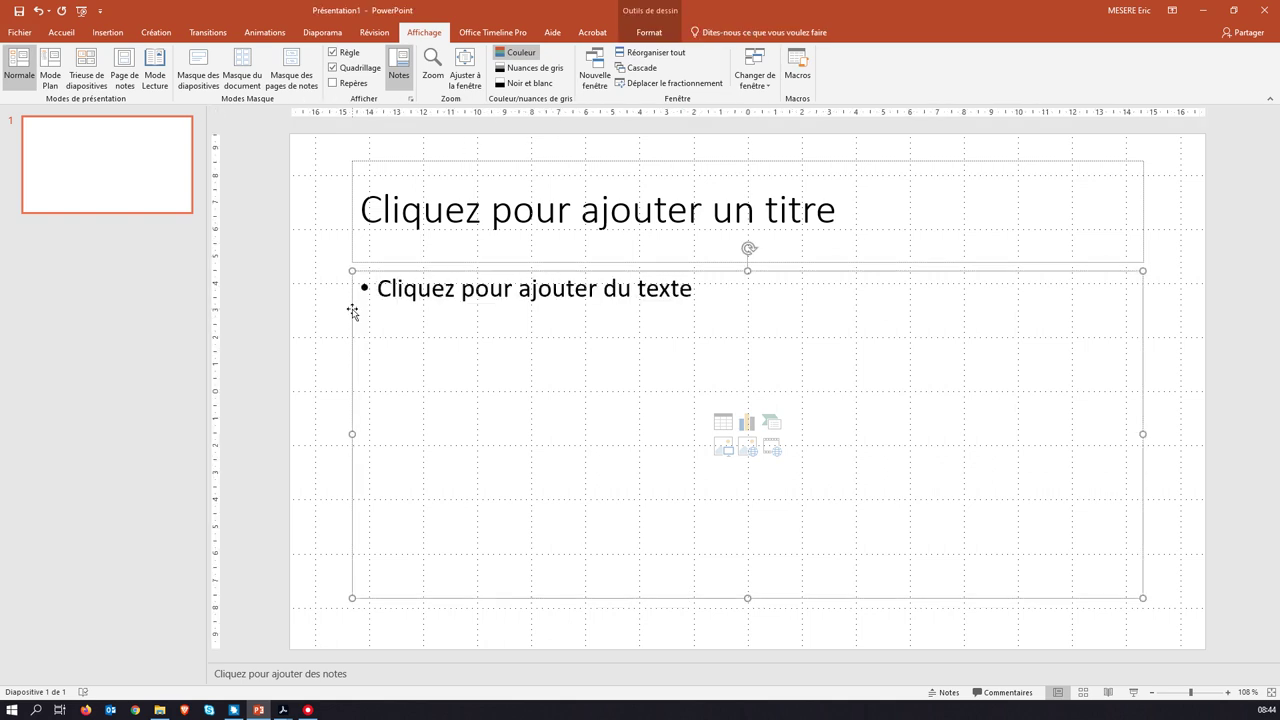
key("Delete")
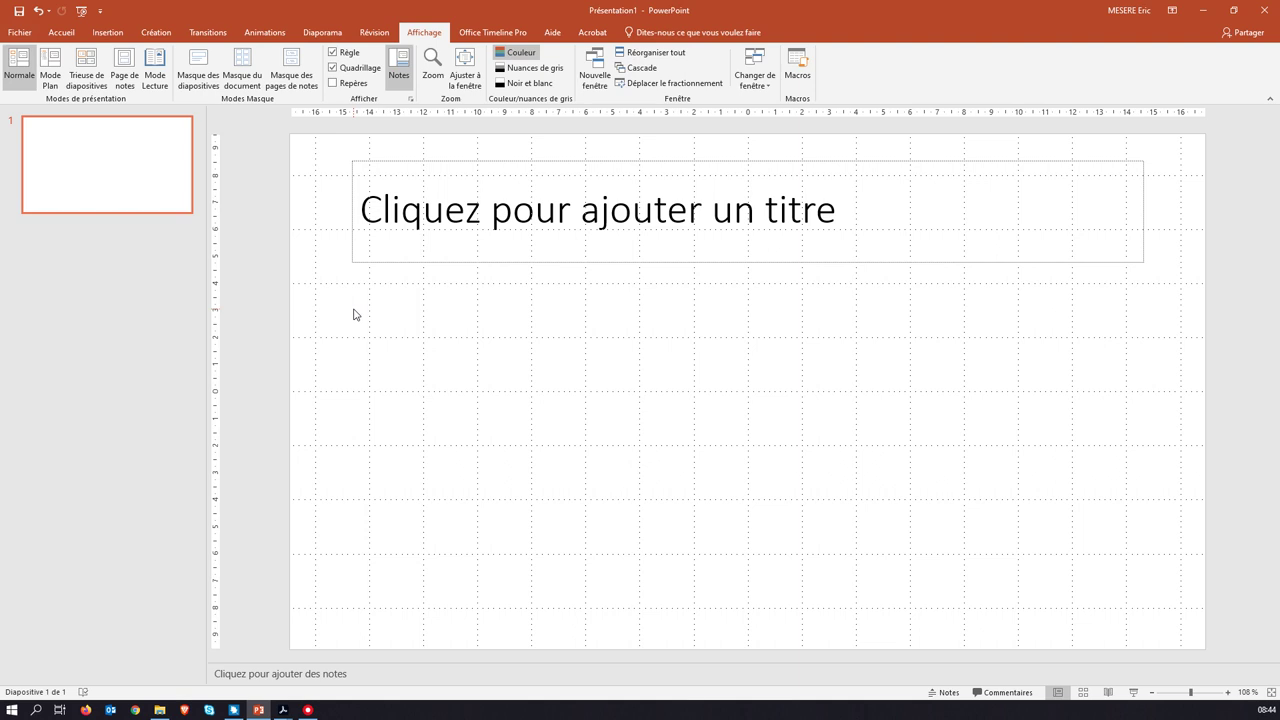
left_click(108, 35)
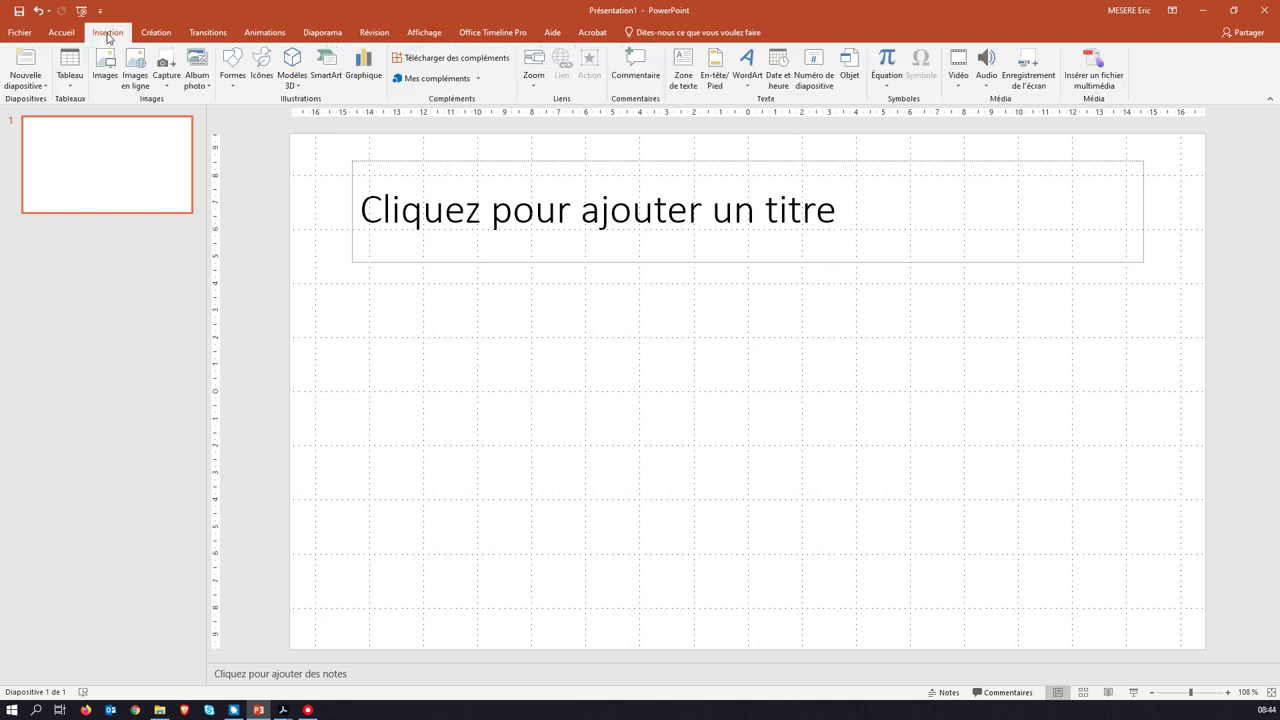
left_click(684, 68)
left_click_drag(538, 302, 963, 523)
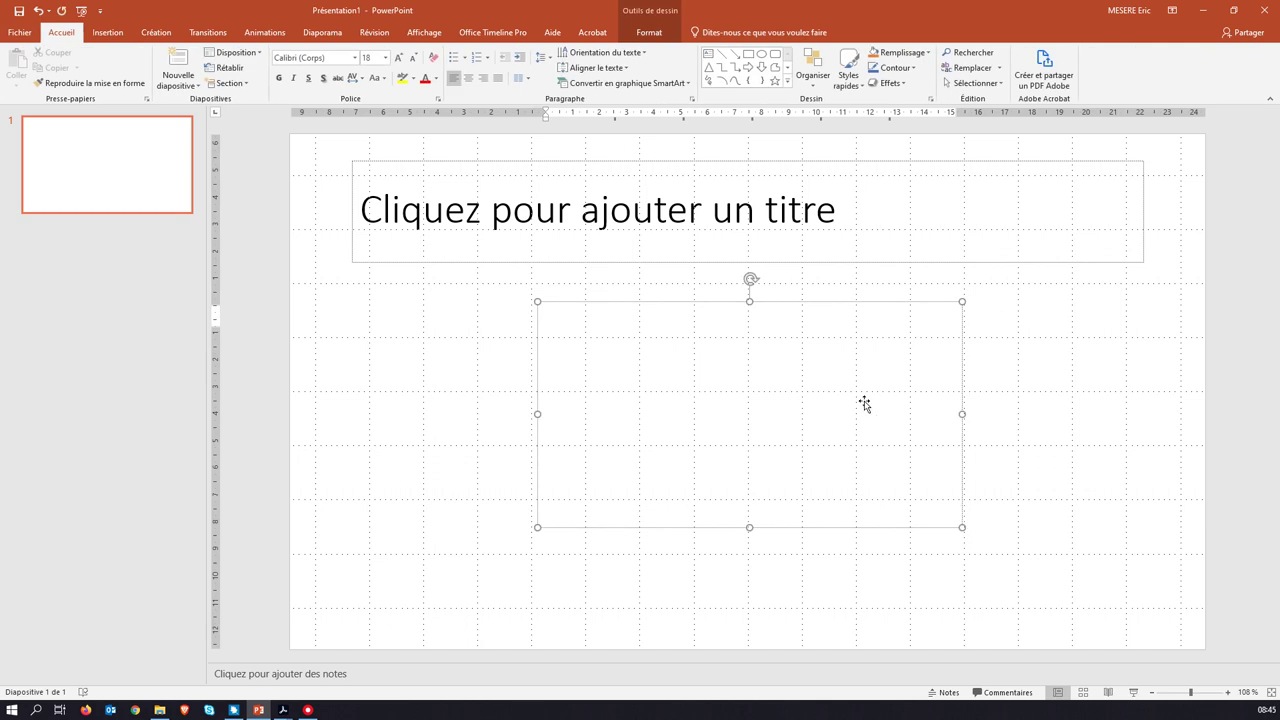
Step: Type four sample lines, starting 'js jsqsqdjk ljsqjq sqkjkqjkq', 'fsdfds', into the text box
type("js jsqsqdjk ljsqjq ")
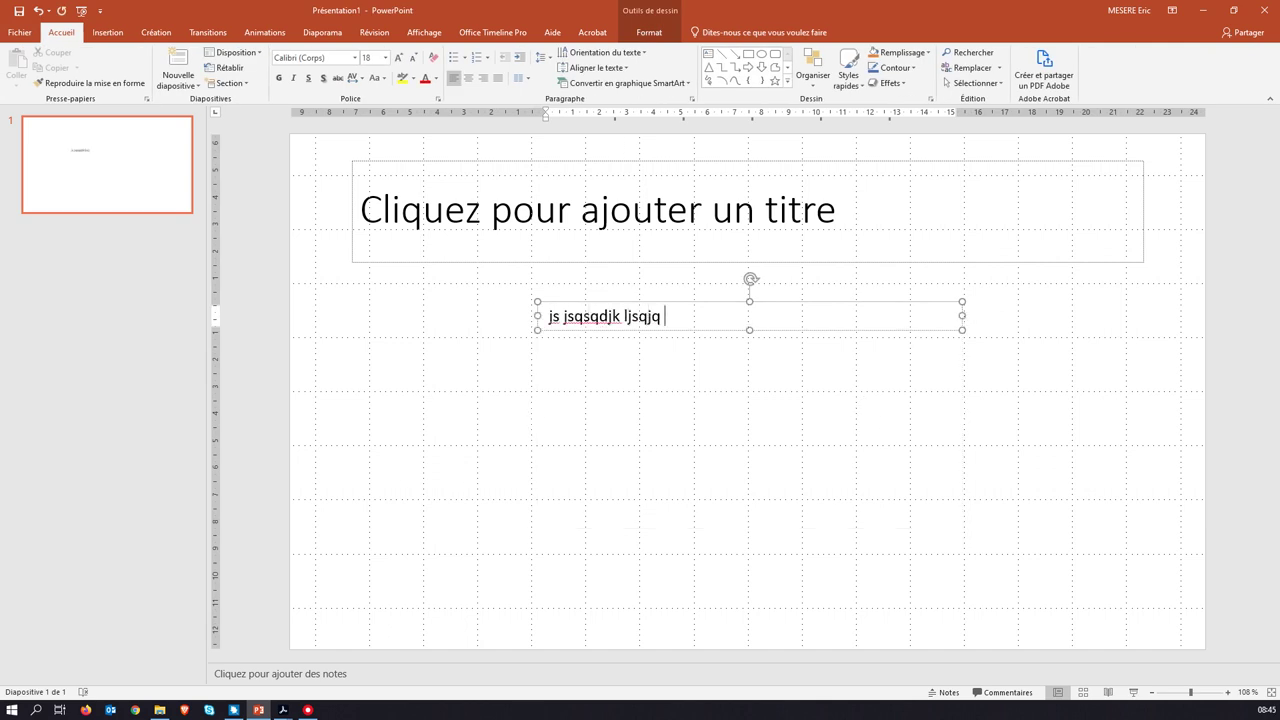
type("sqkjkqjkq")
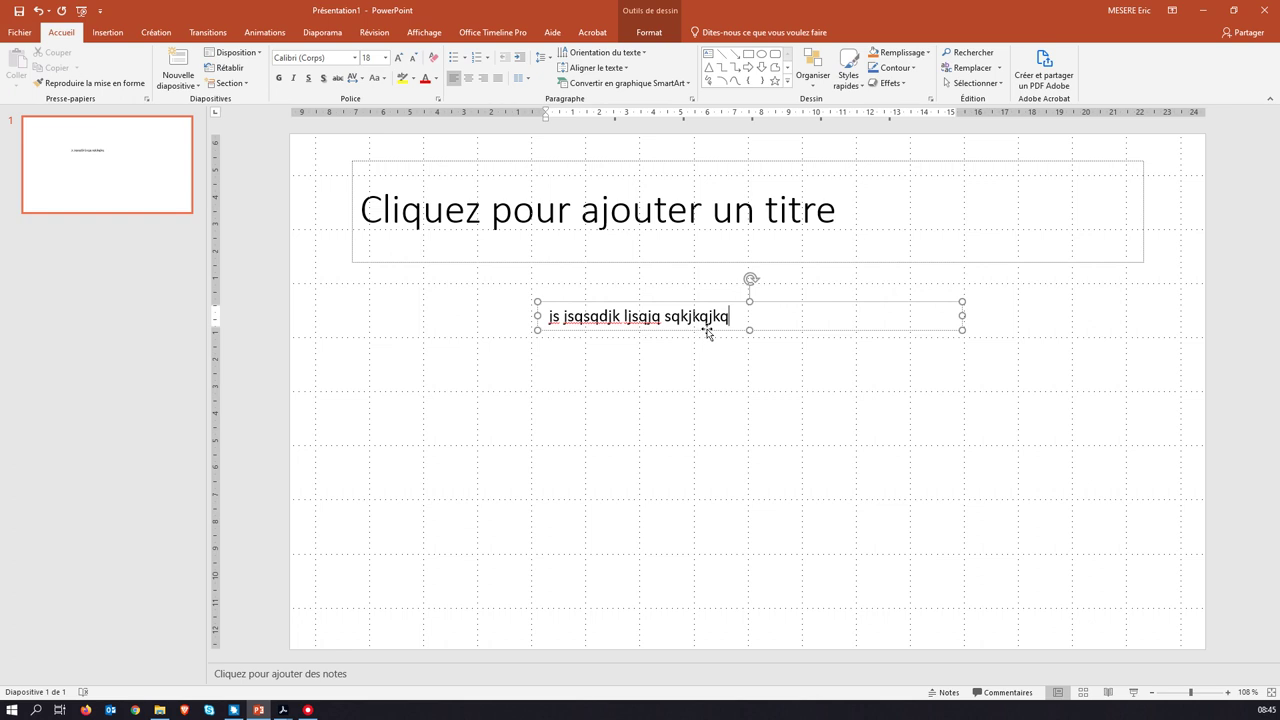
key("Return")
type("fsdfds")
key("Return")
type("fds")
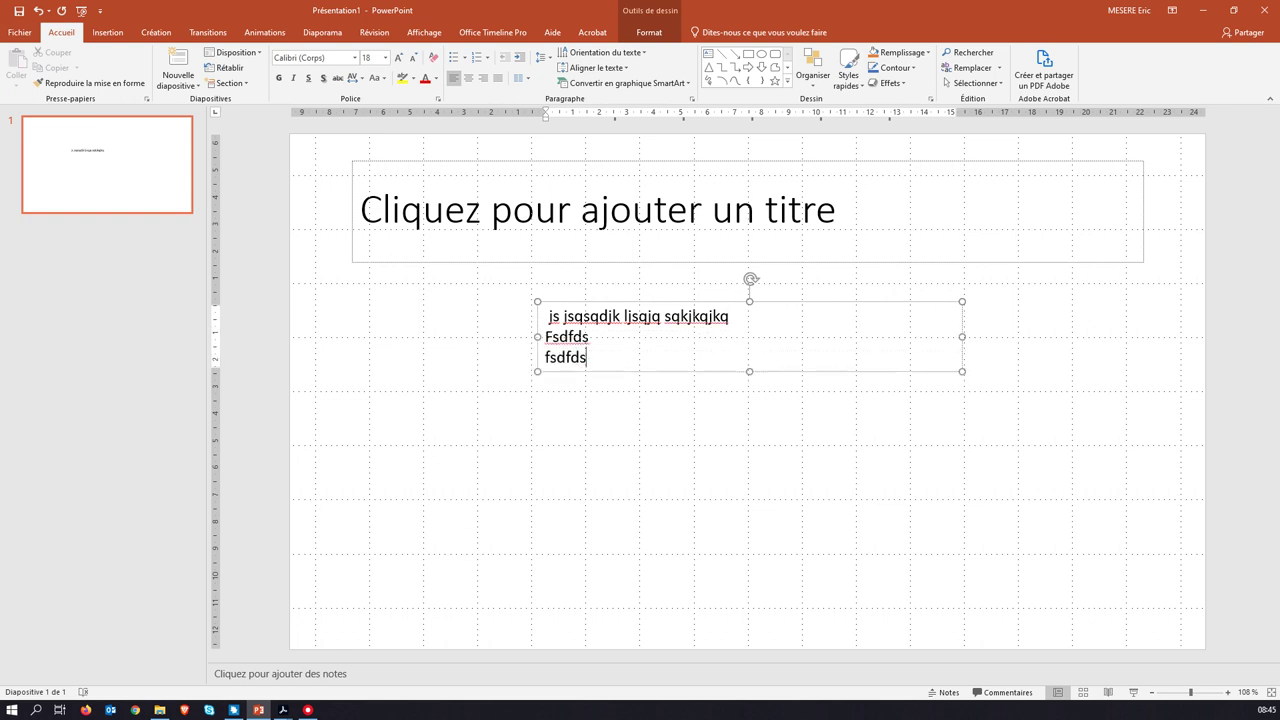
type(" Fsdfdsfsd s sd fsd")
key("Return")
type("s ds fsd f")
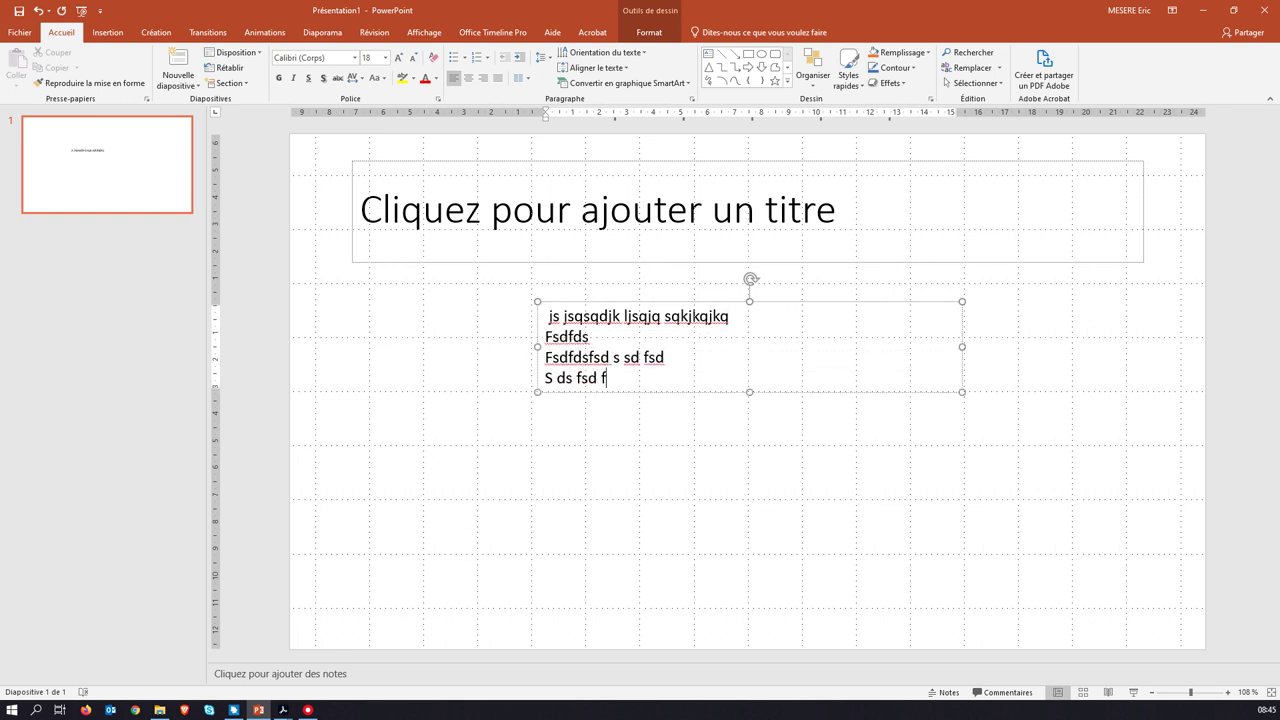
type("sdfsdf f dfd")
key("Return")
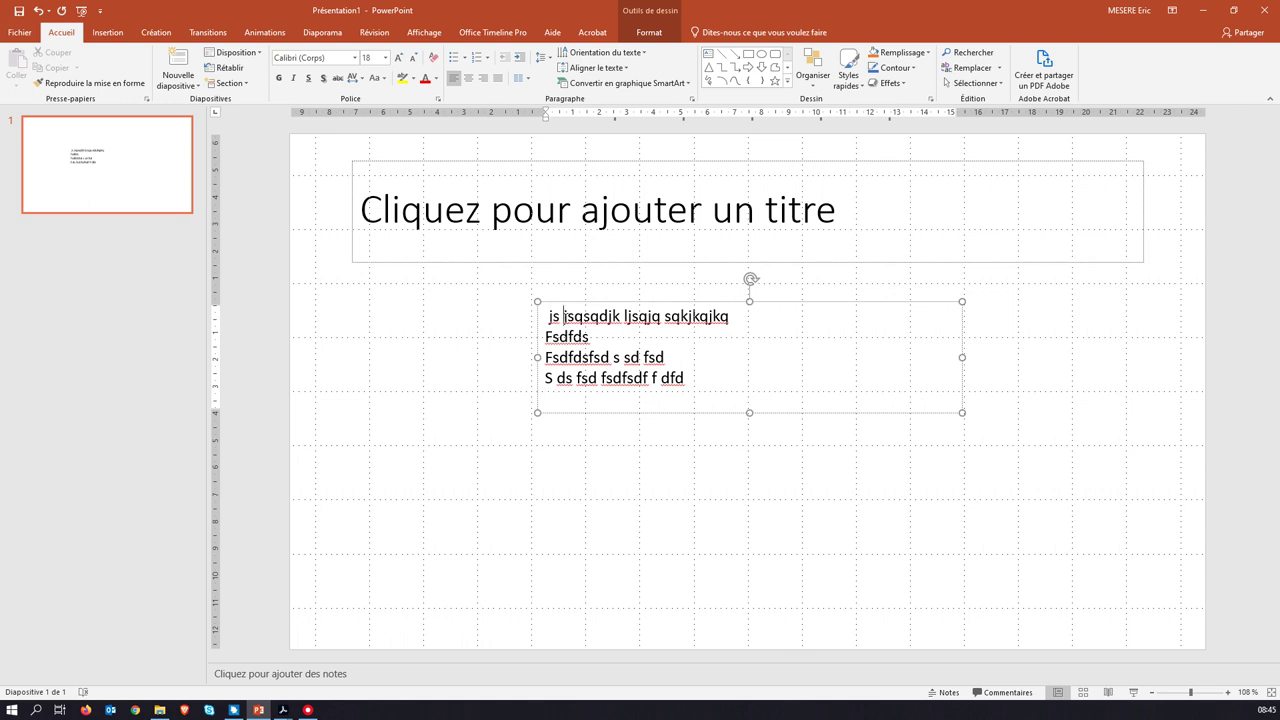
Step: Make the word jsqsqdjk bold, italic and red
left_click_drag(564, 316, 620, 316)
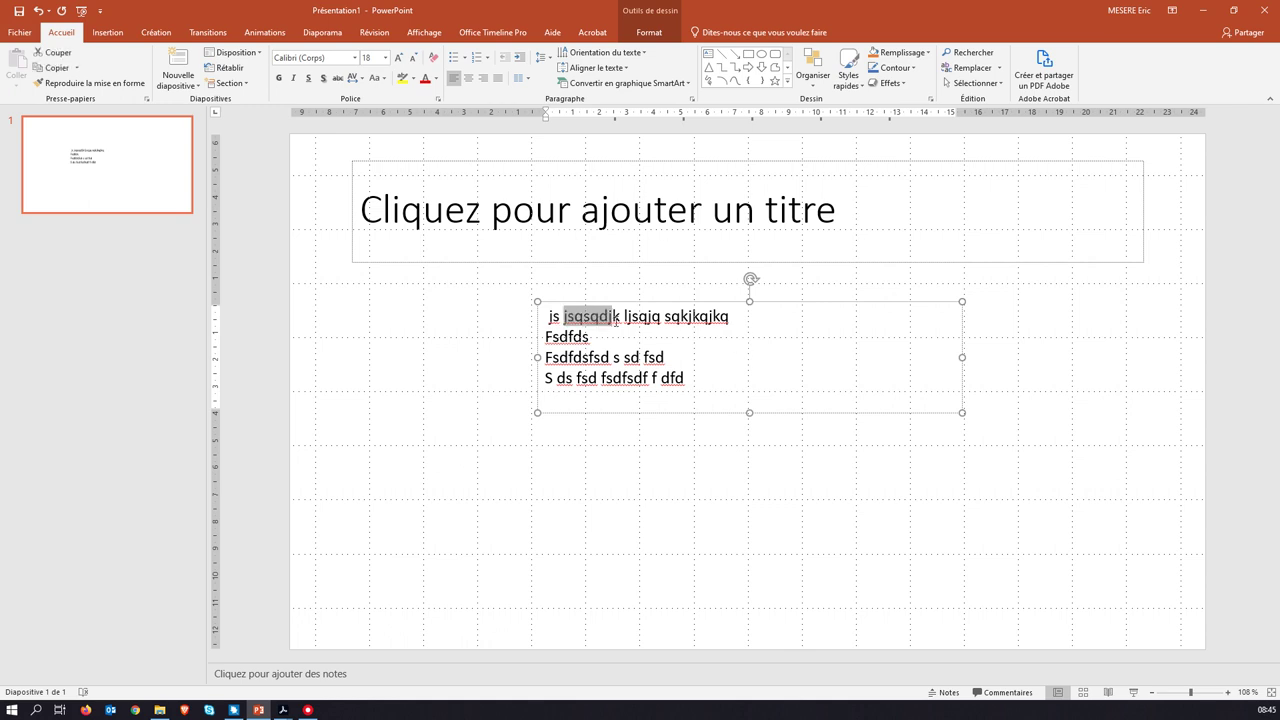
left_click(280, 79)
left_click(293, 78)
left_click(425, 78)
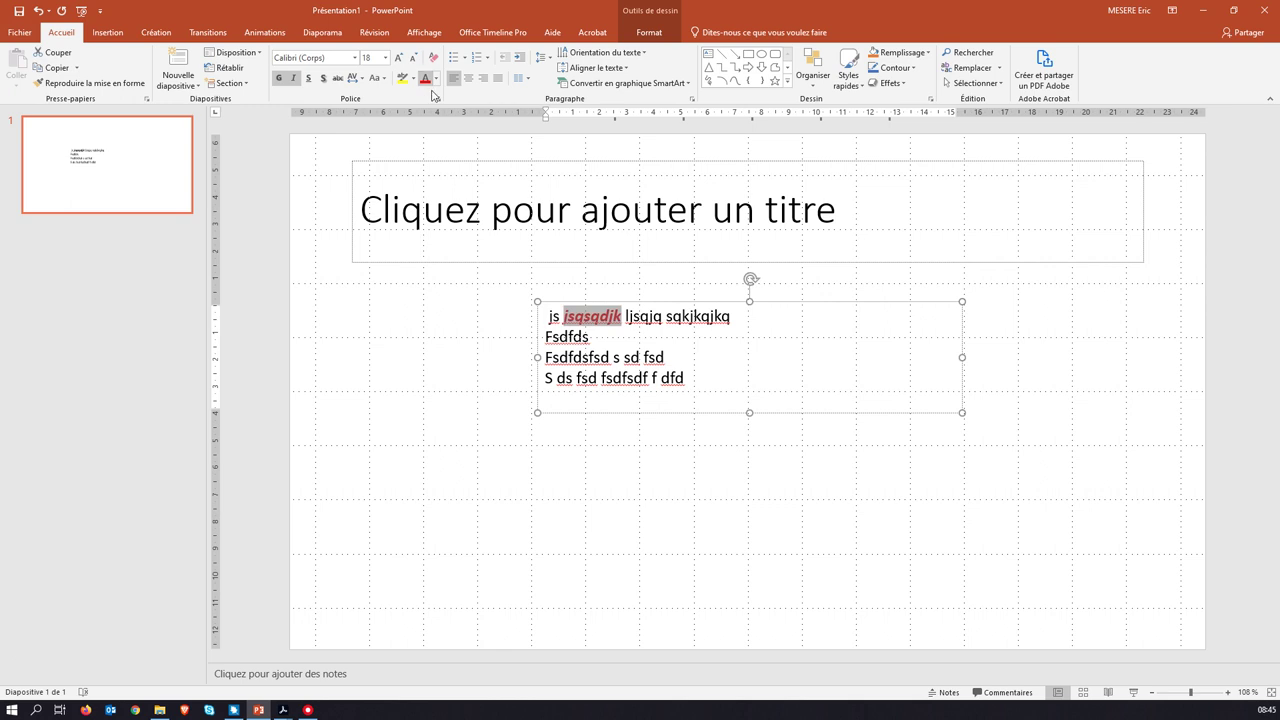
Step: Set fsd to 48-point Bahnschrift Light Condensed and centre the line 'Fsdfdsfsd s sd fsd'
double_click(643, 357)
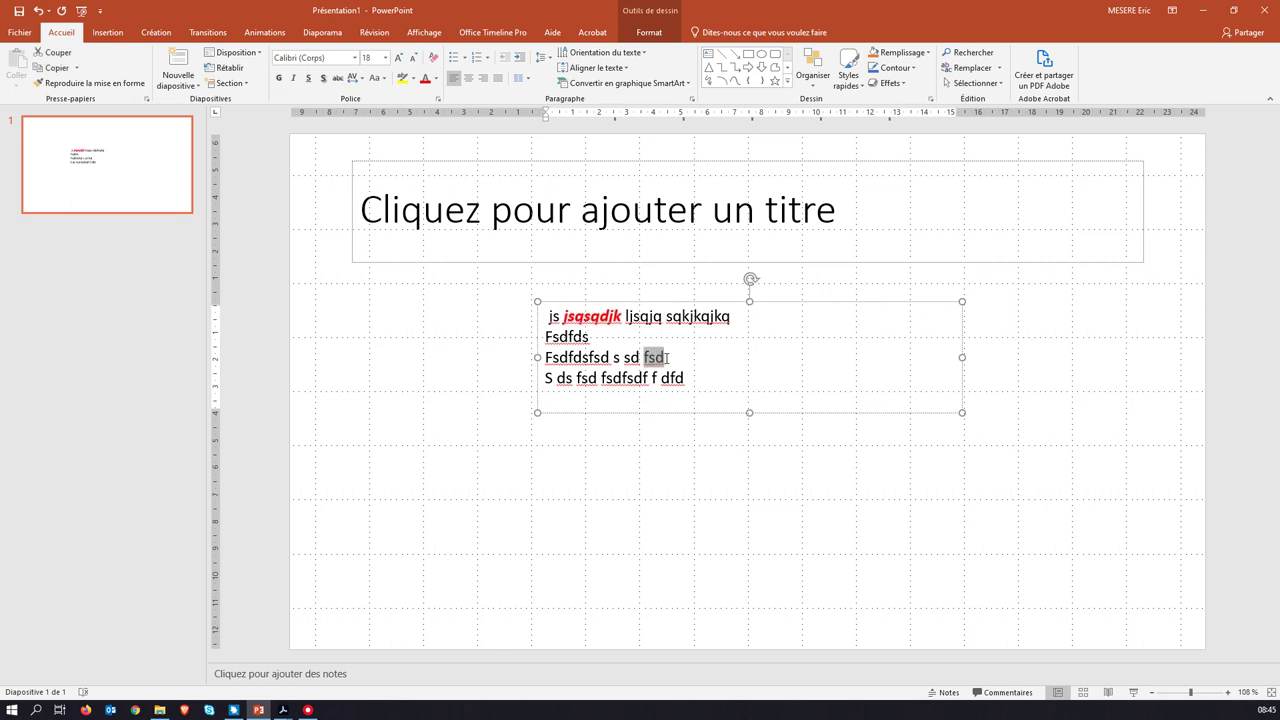
left_click(385, 58)
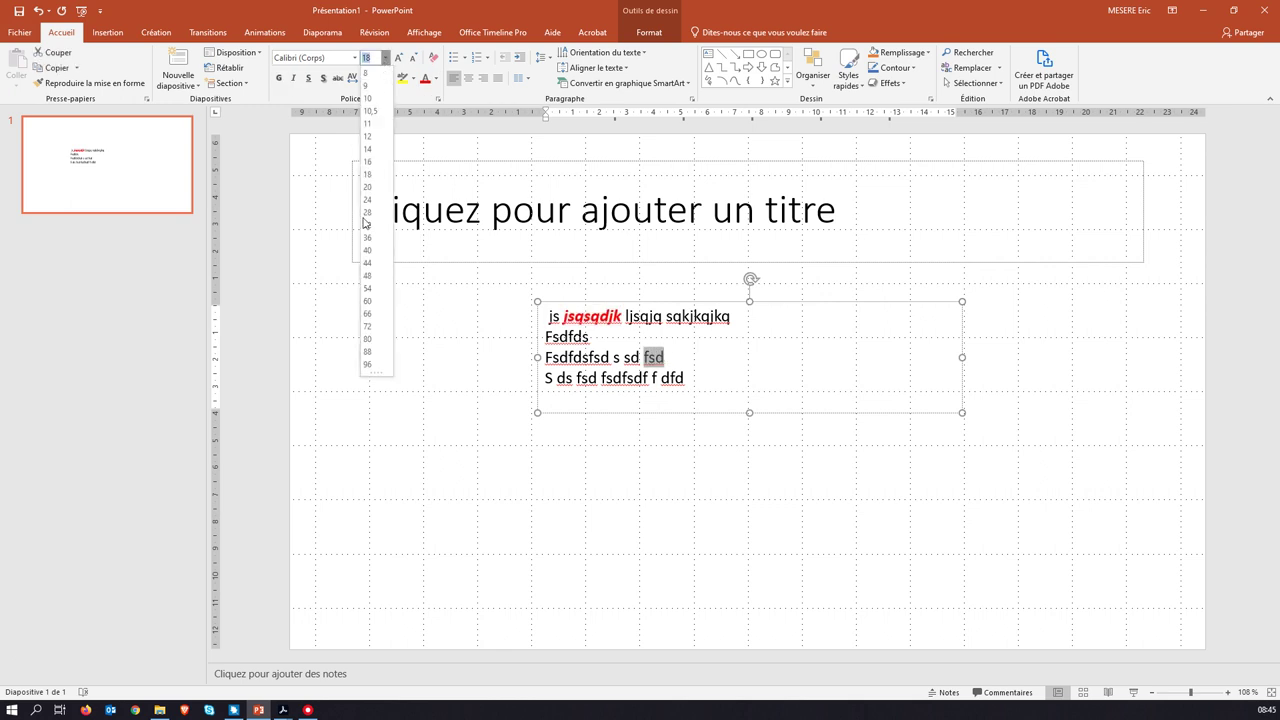
left_click(371, 277)
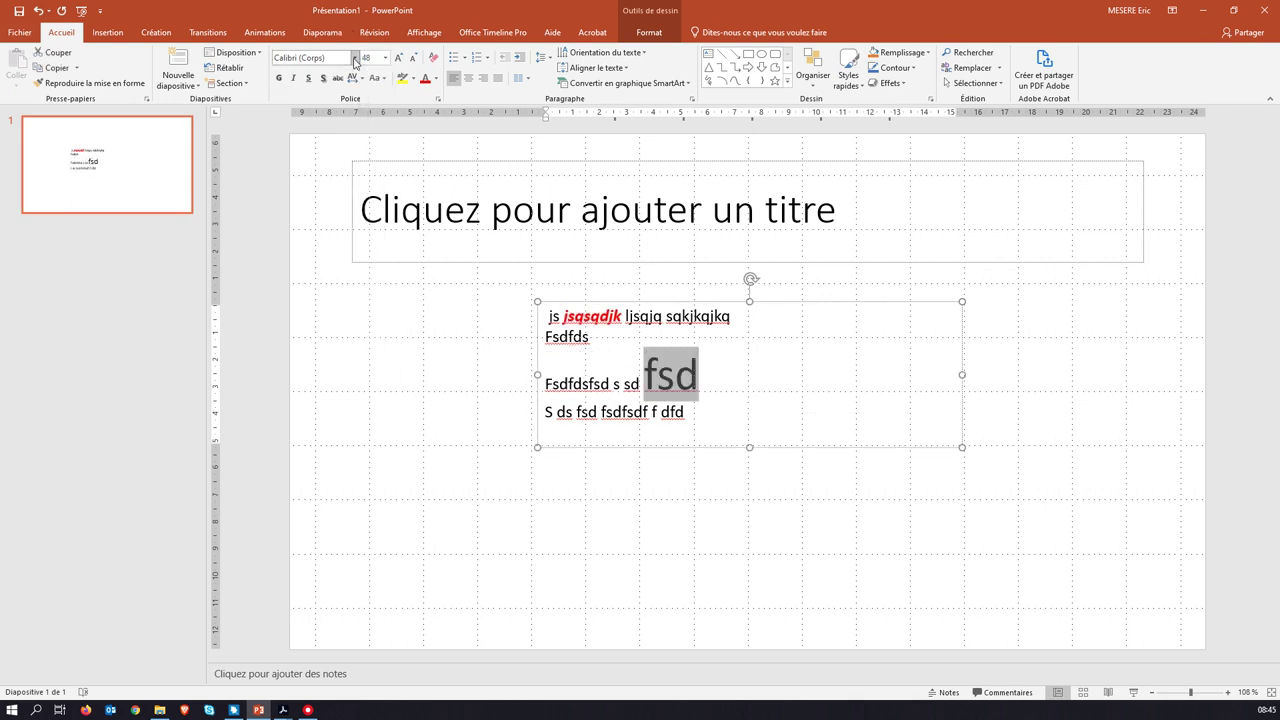
left_click(352, 57)
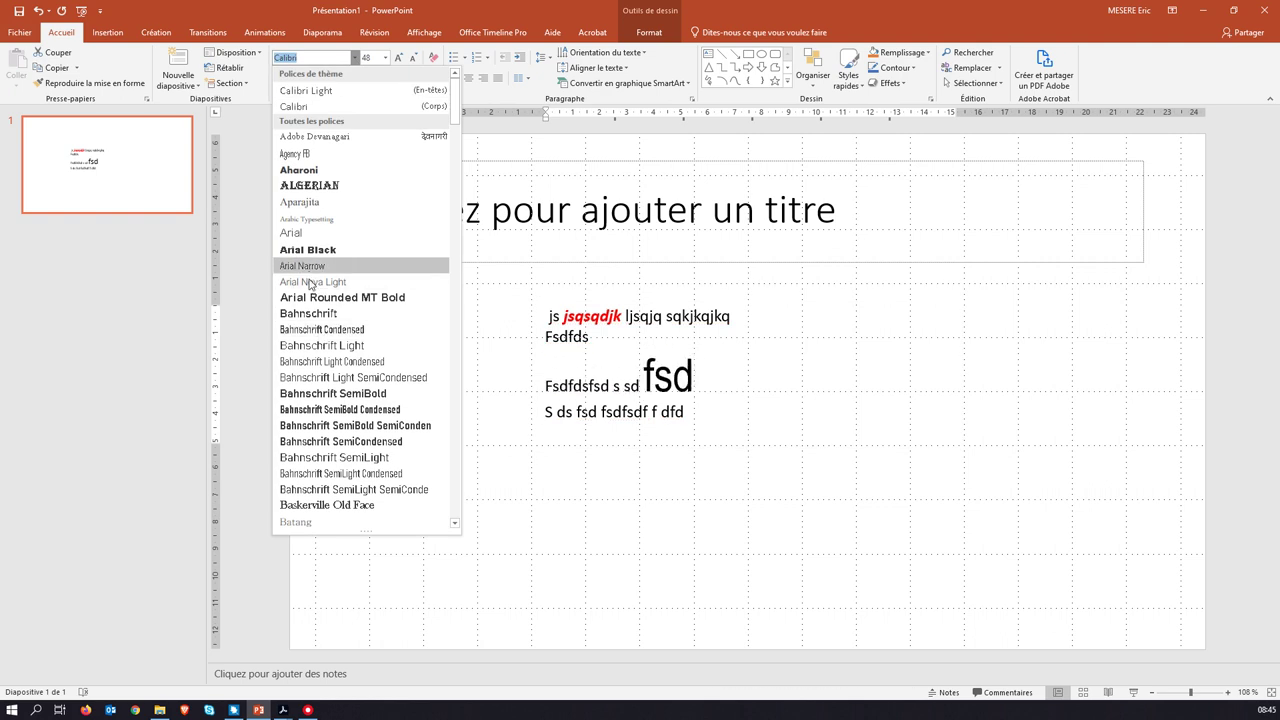
left_click(316, 360)
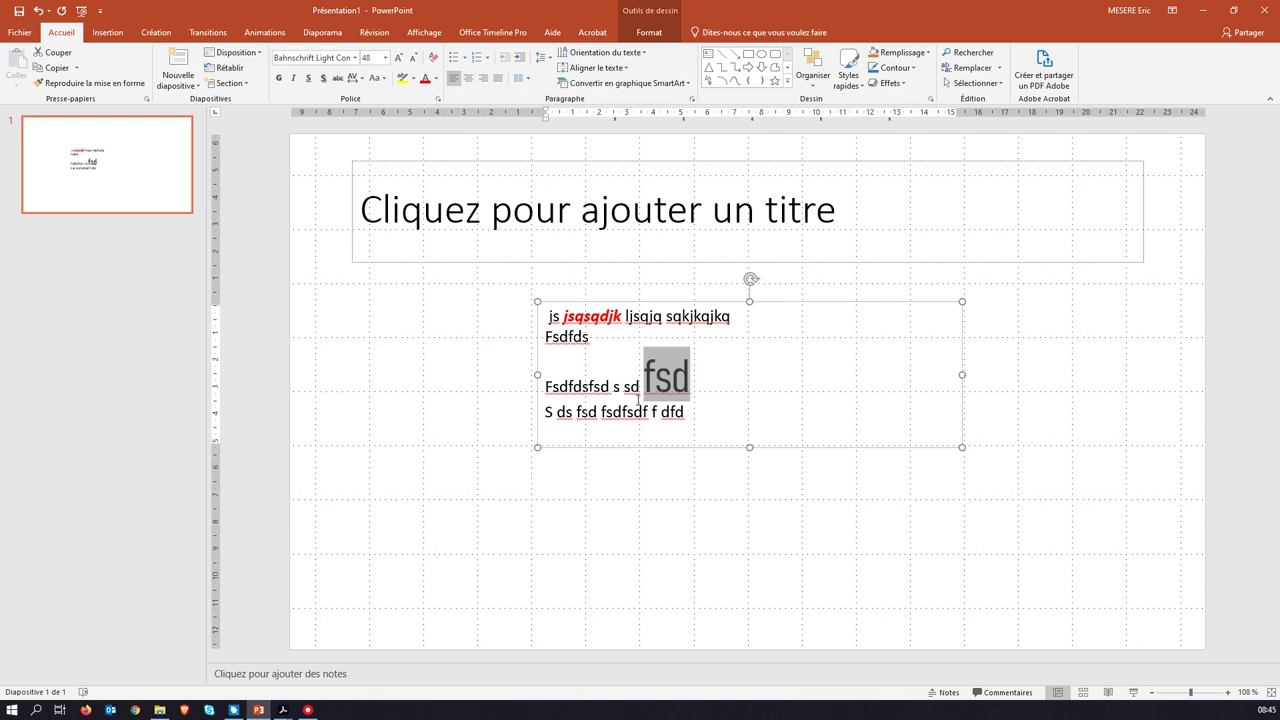
double_click(576, 386)
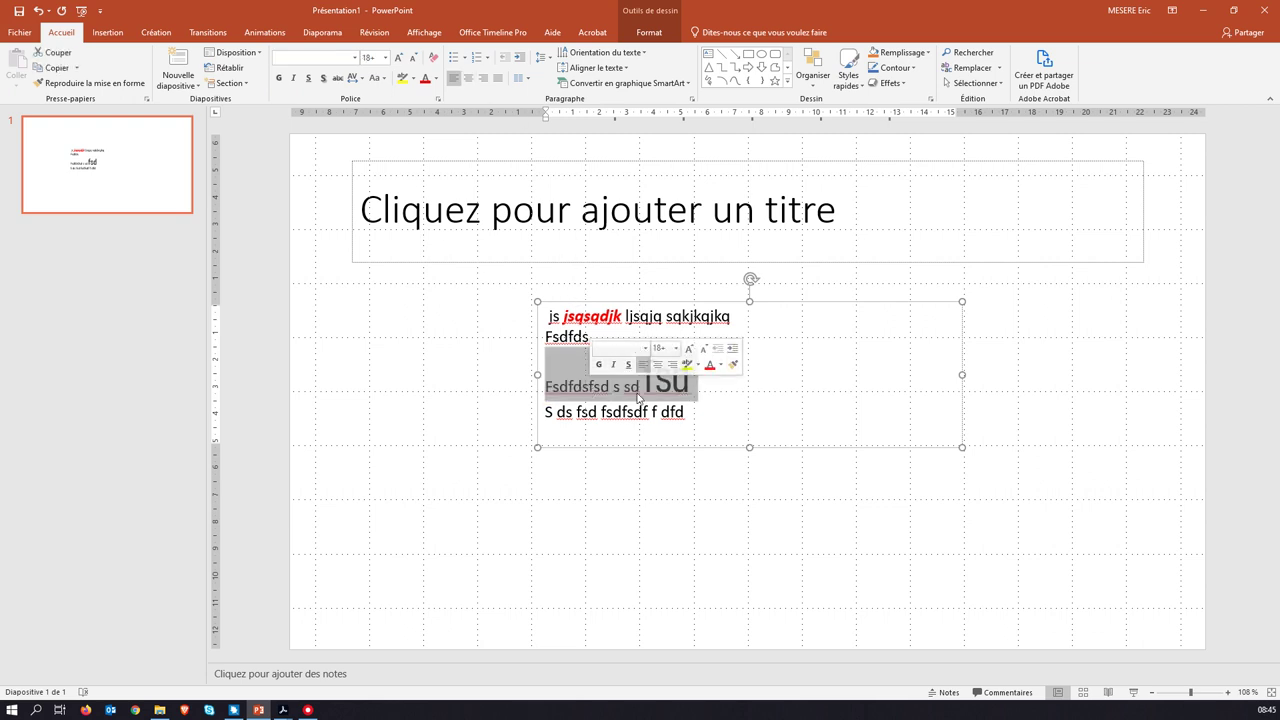
left_click(468, 79)
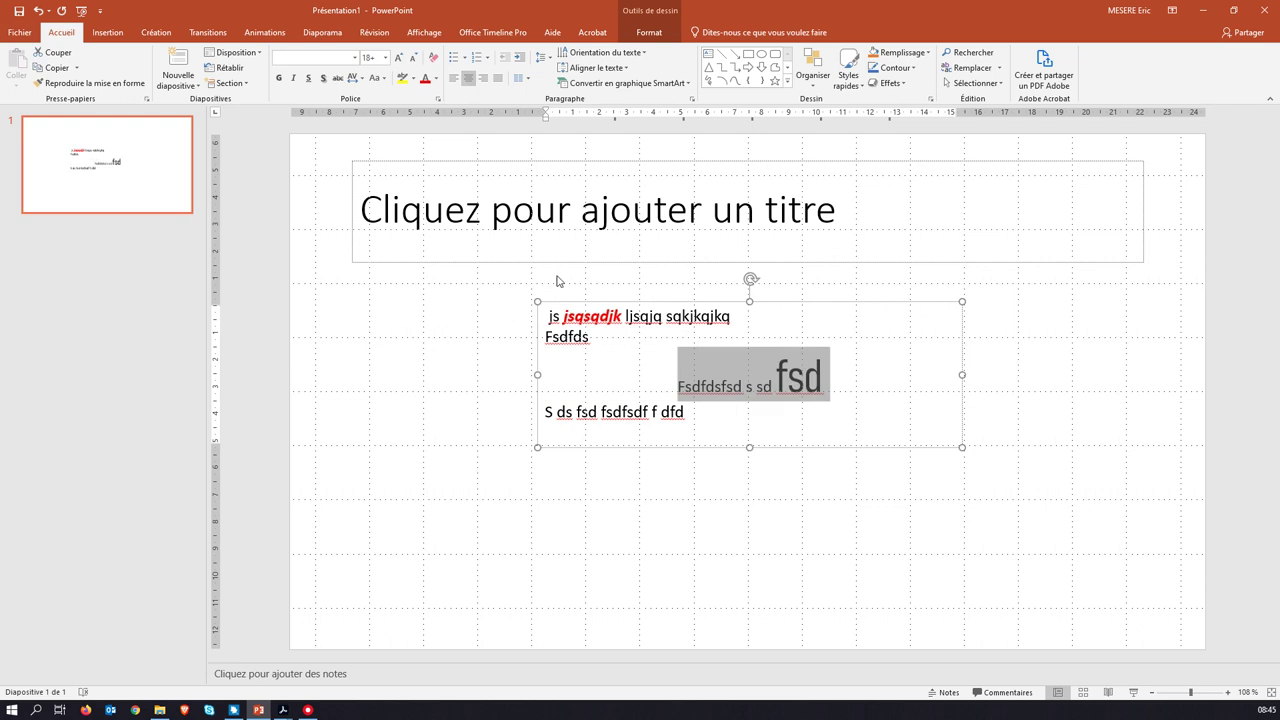
Step: Add lines 'rezrezr' and 'rzerzerzer', then bullet the last three lines
left_click(696, 413)
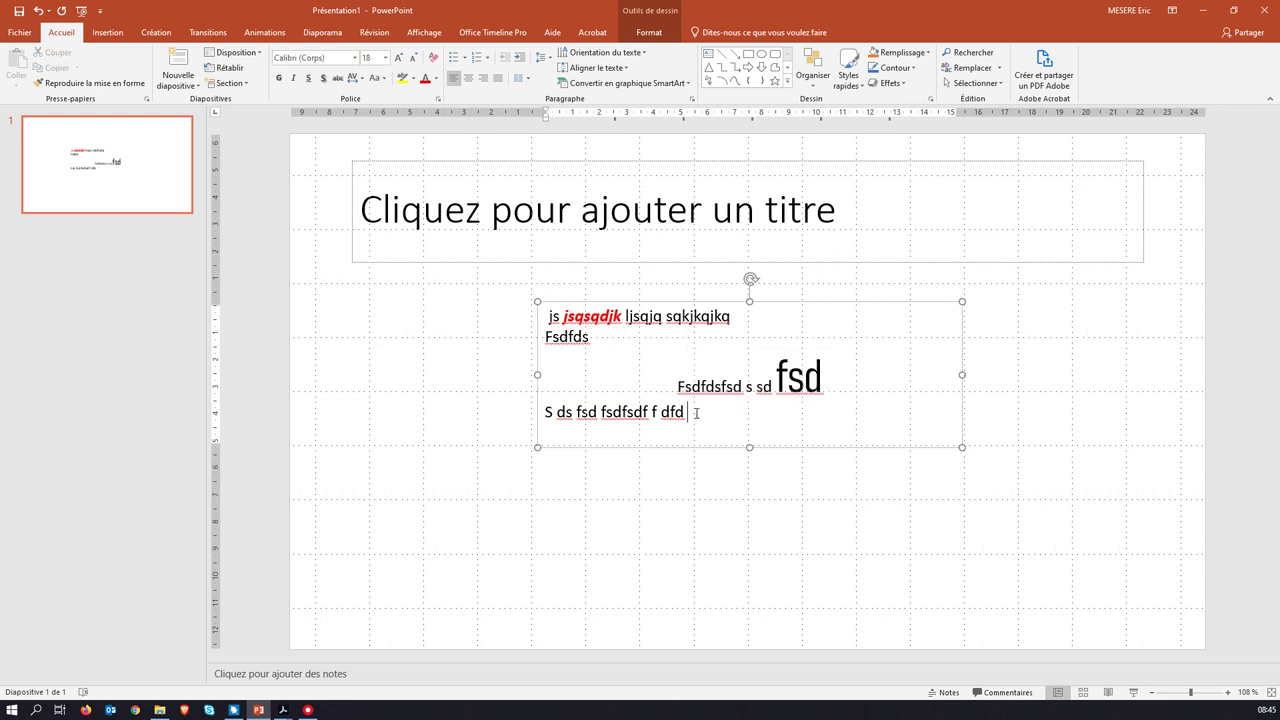
key("Return")
type("rezrezr")
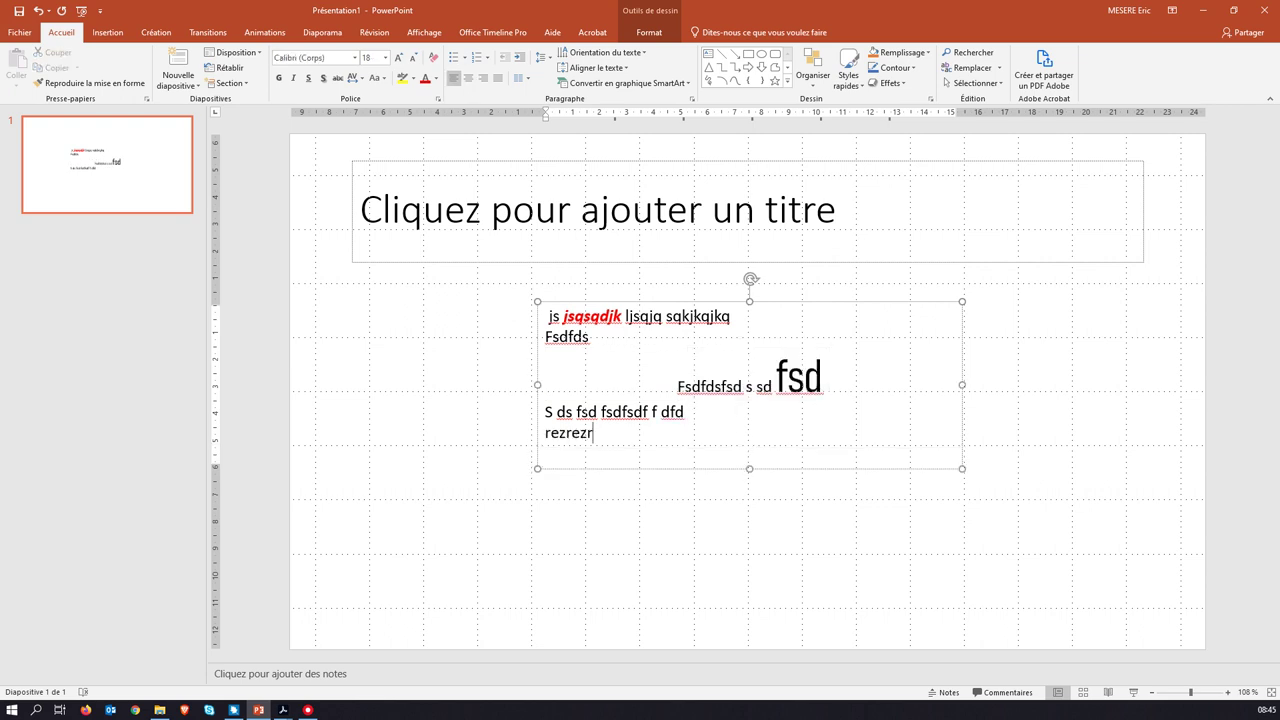
key("Return")
type("rzerzerzer")
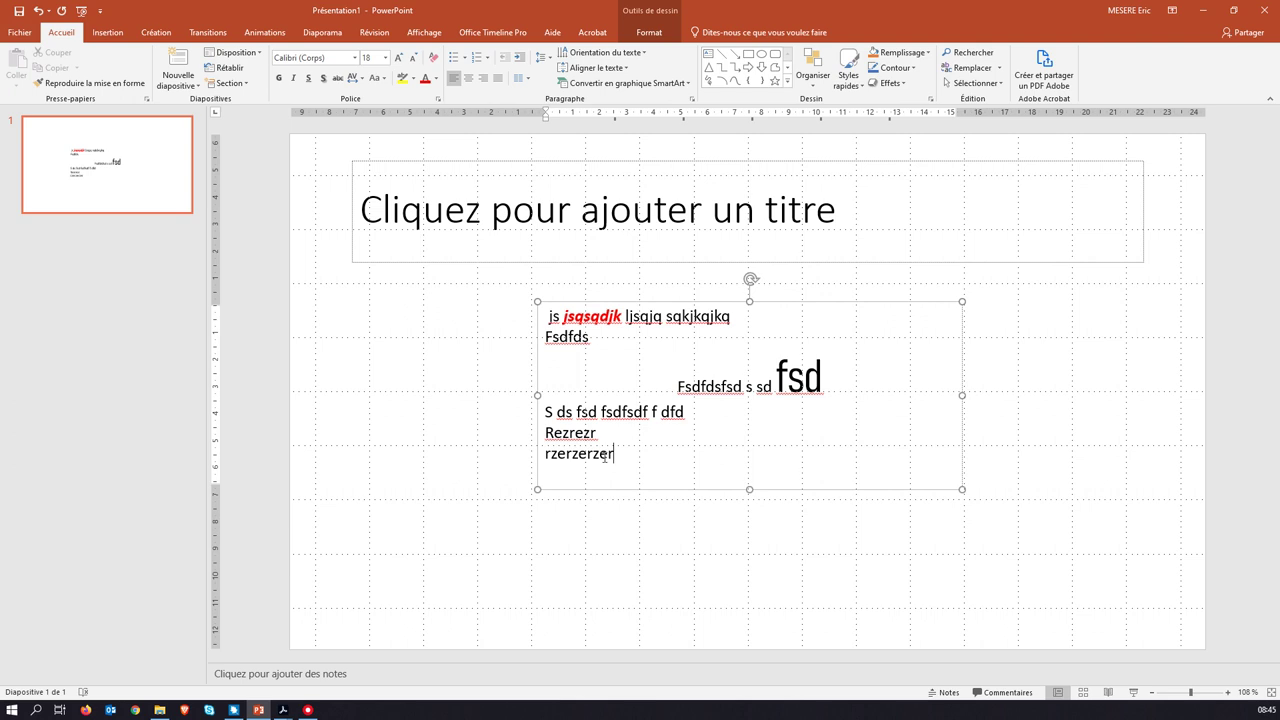
left_click_drag(614, 453, 548, 413)
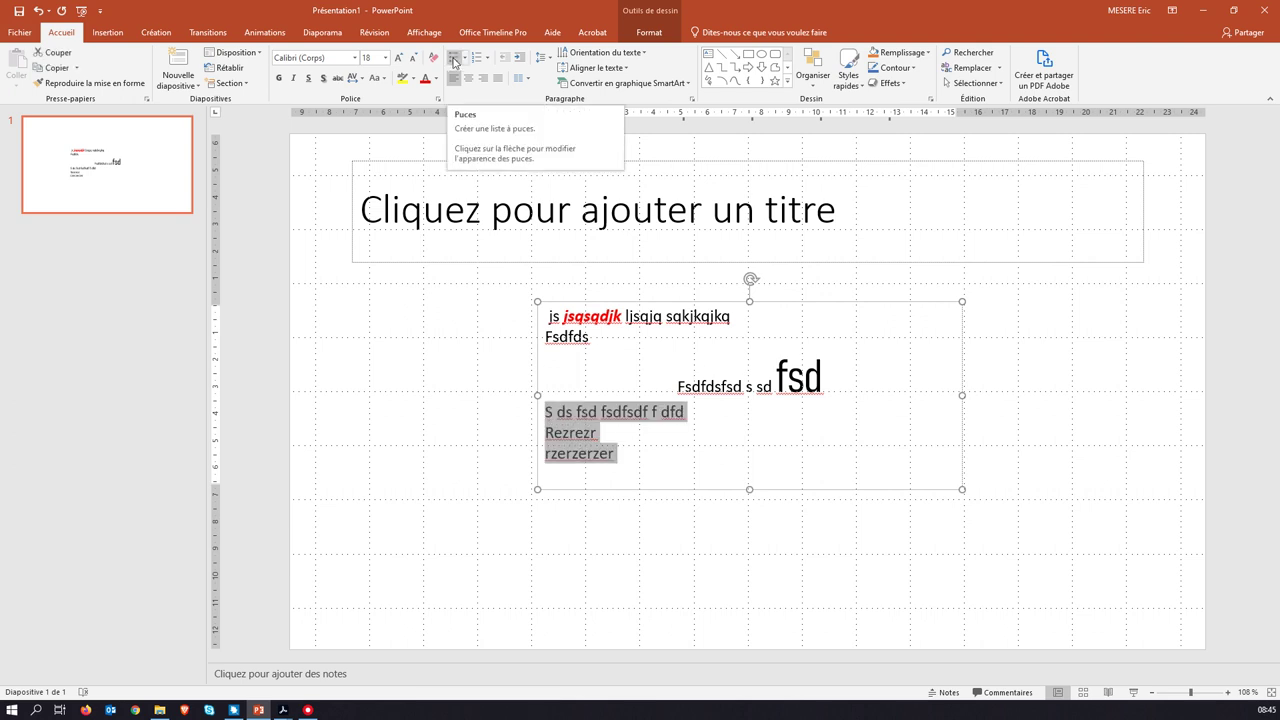
left_click(454, 61)
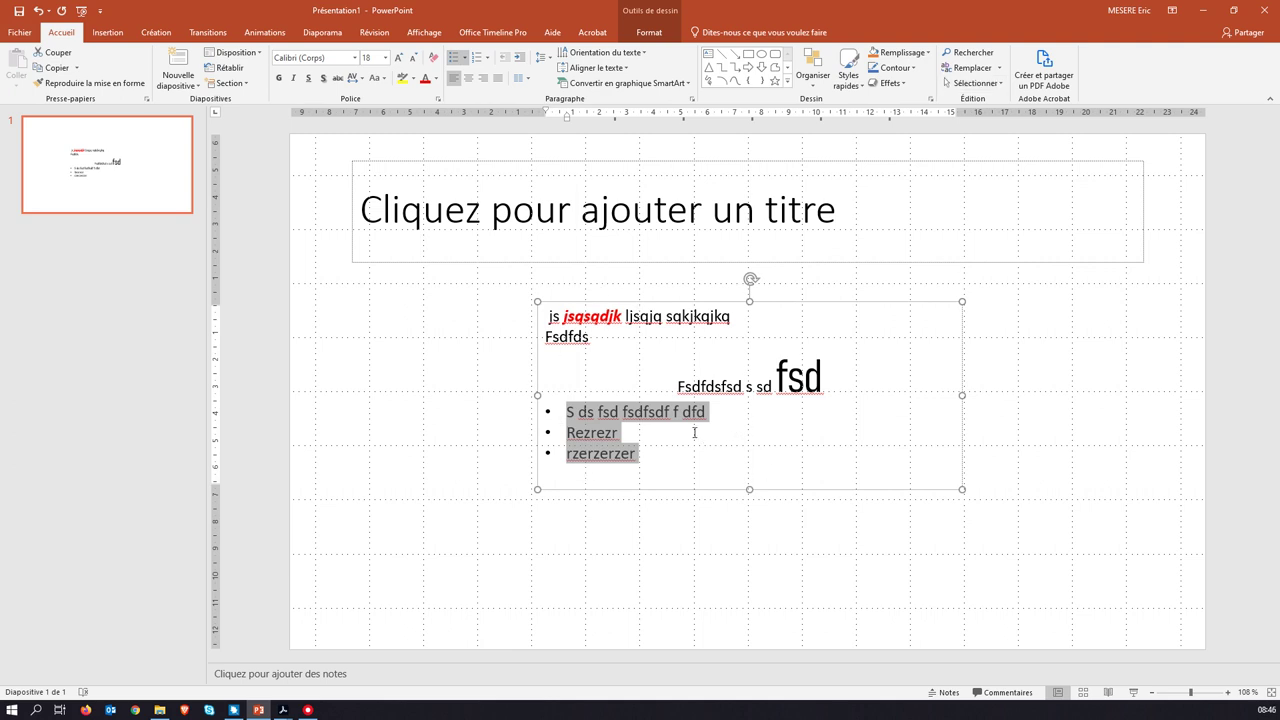
left_click(141, 244)
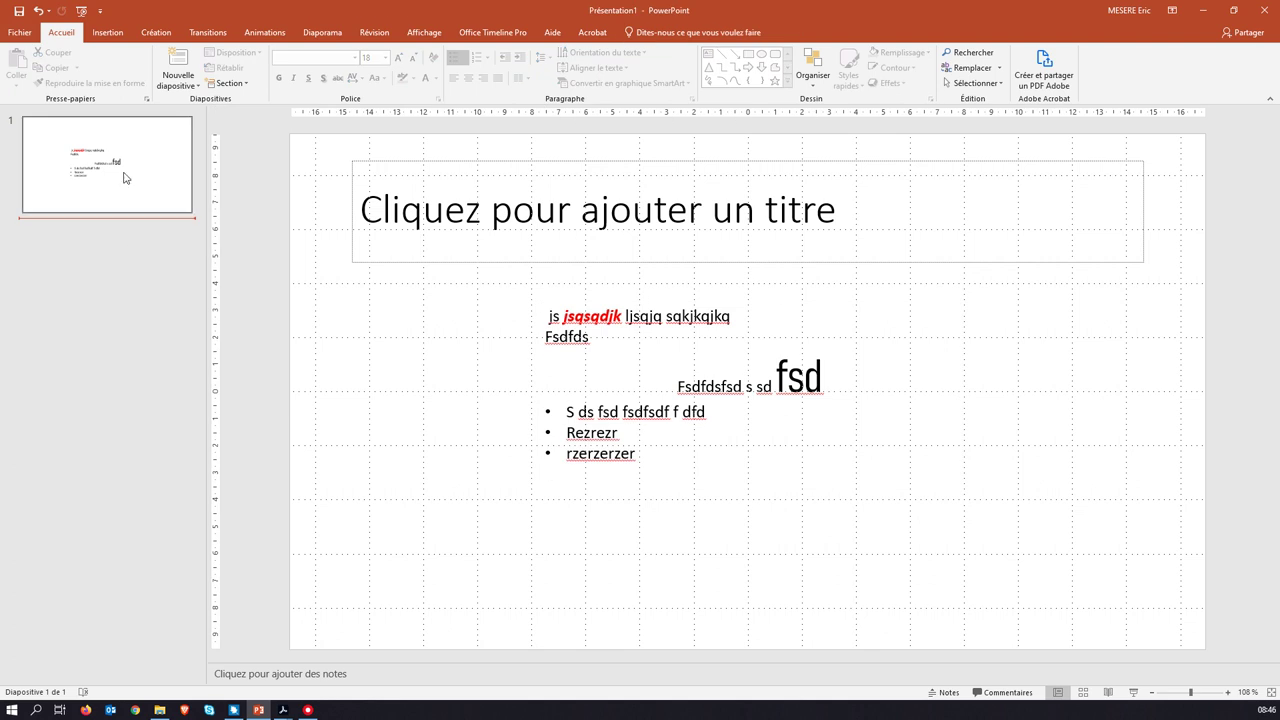
Step: Add a new slide 2 and type four bullets starting 'Fd fdg d' and 'f gfdg fdgfg fdg'
right_click(125, 233)
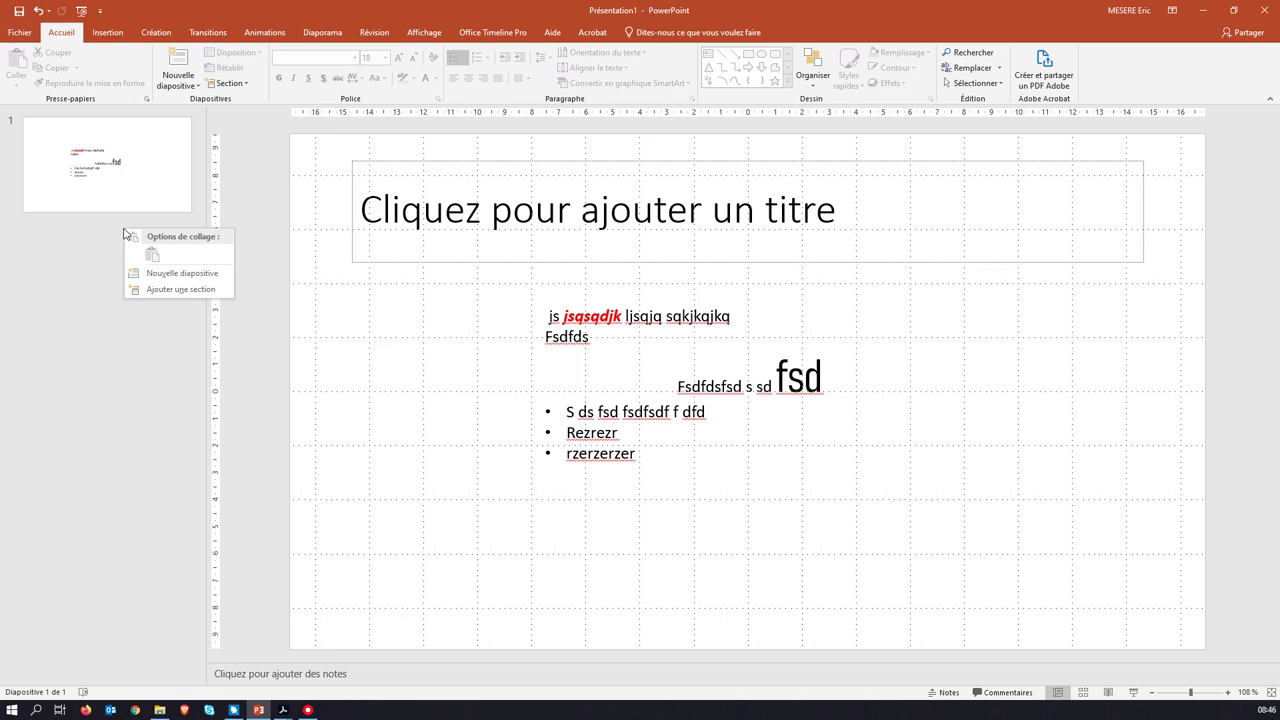
left_click(170, 272)
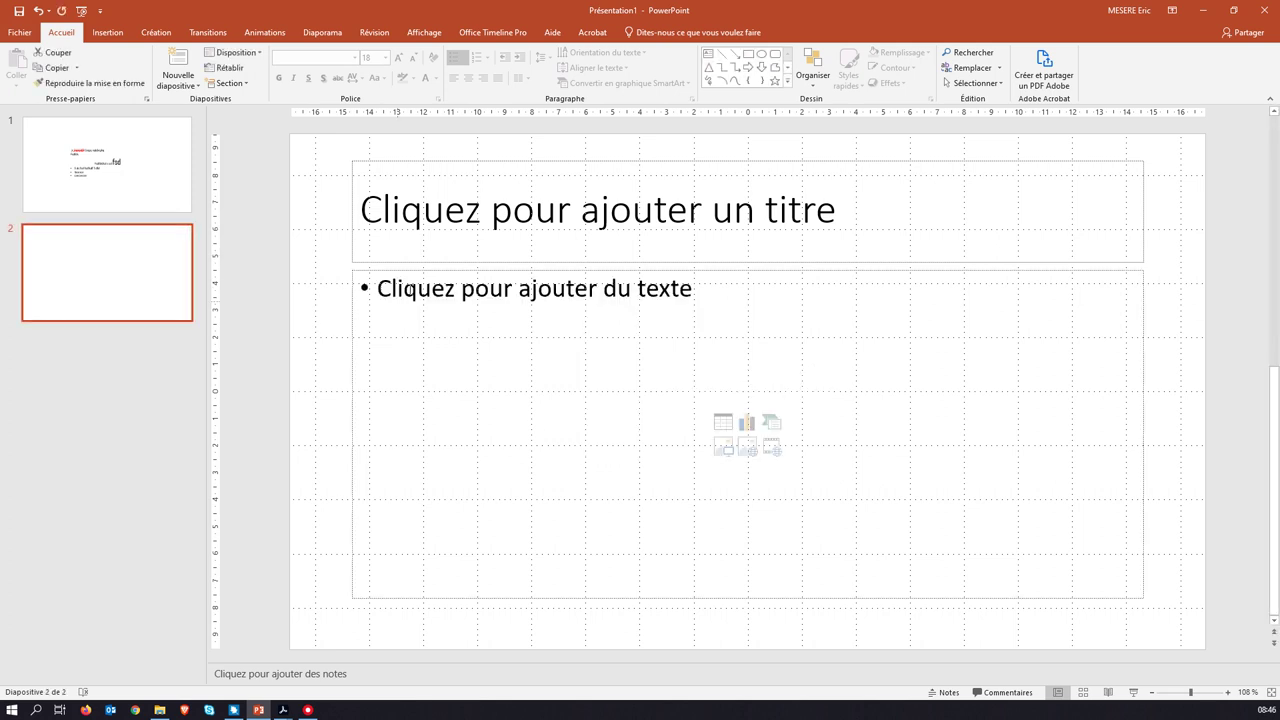
left_click(411, 286)
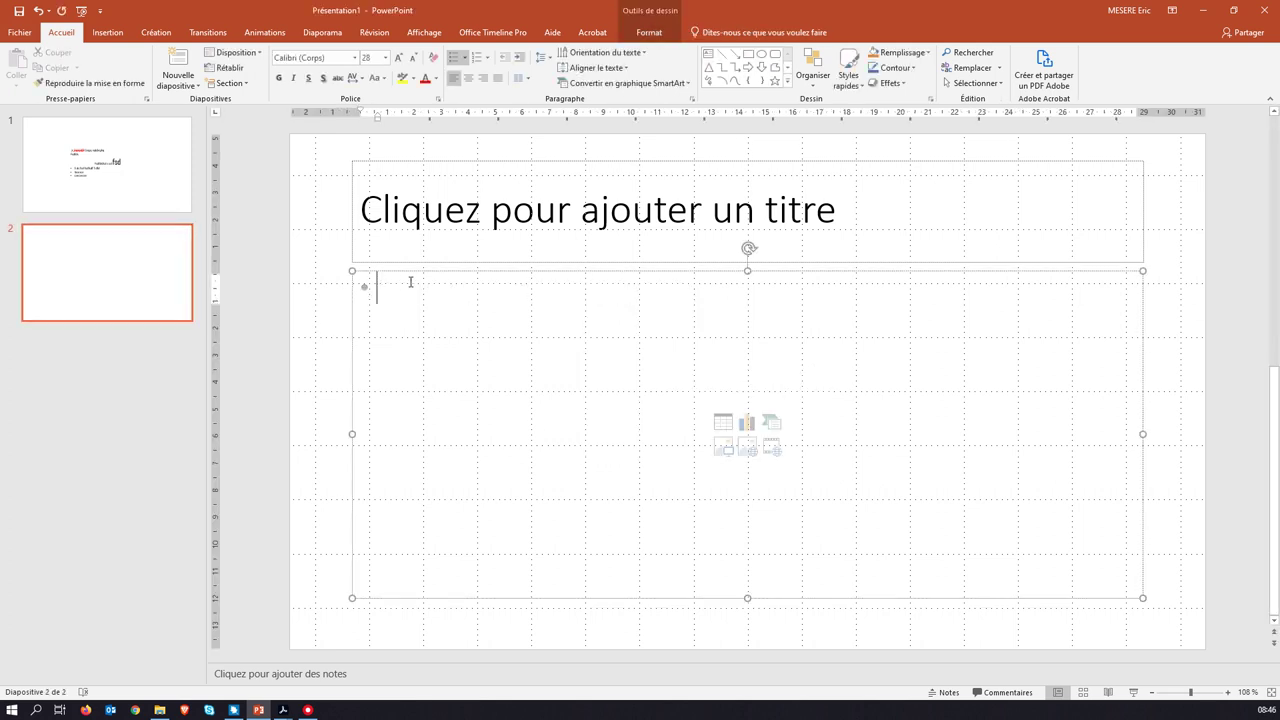
type("Fd fdg d")
key("Return")
type("f gfdg")
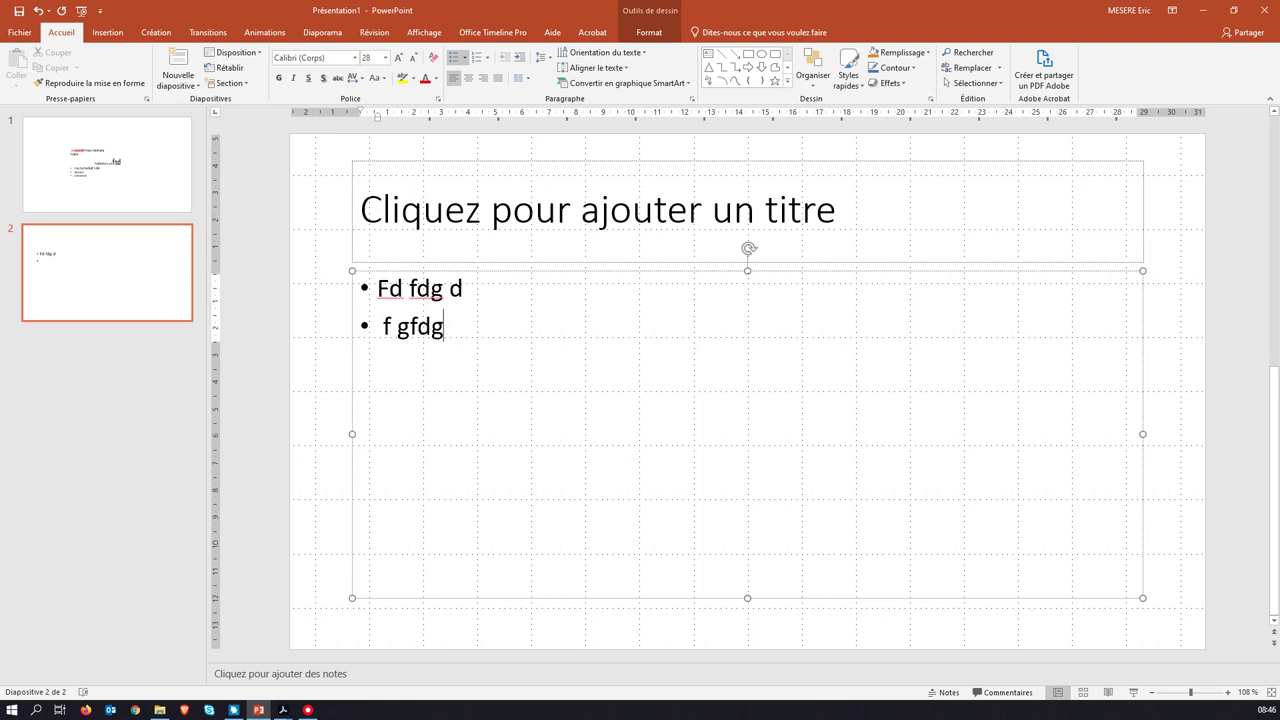
type(" fdgfg fdg")
key("Return")
type("fd gfd gfd")
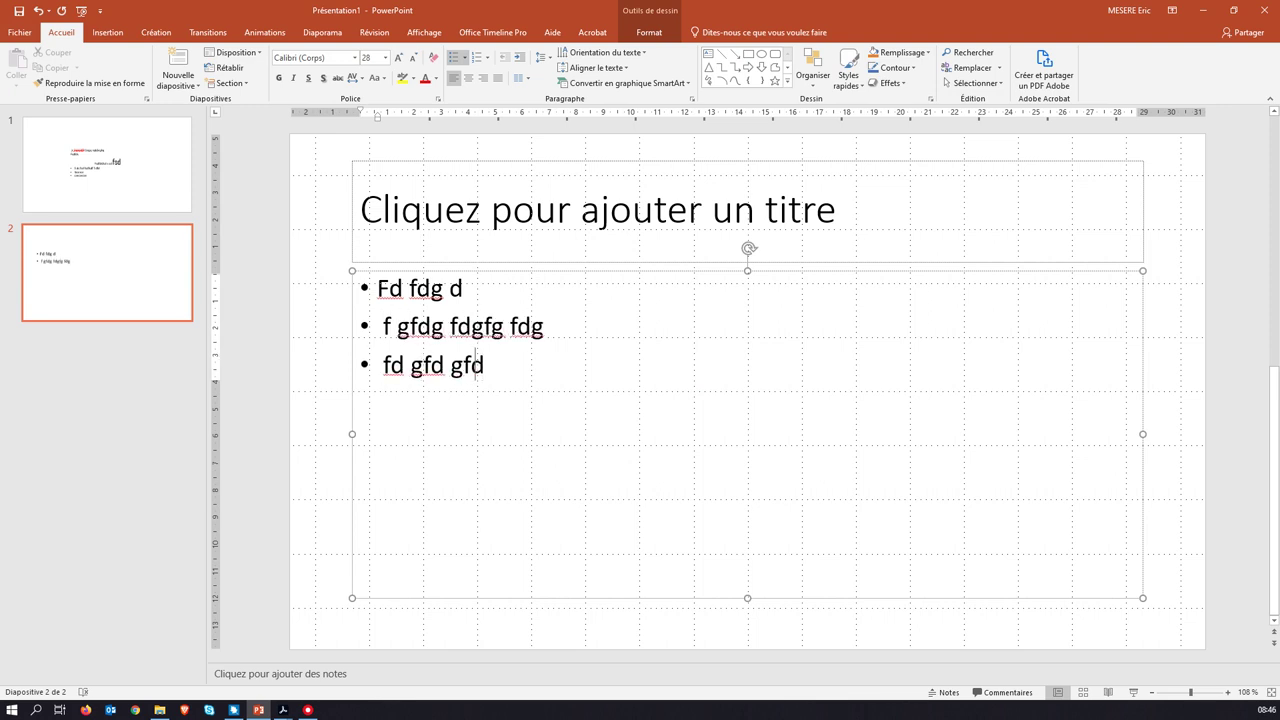
type(" fdg dfd")
key("Return")
type("gfd gfd g")
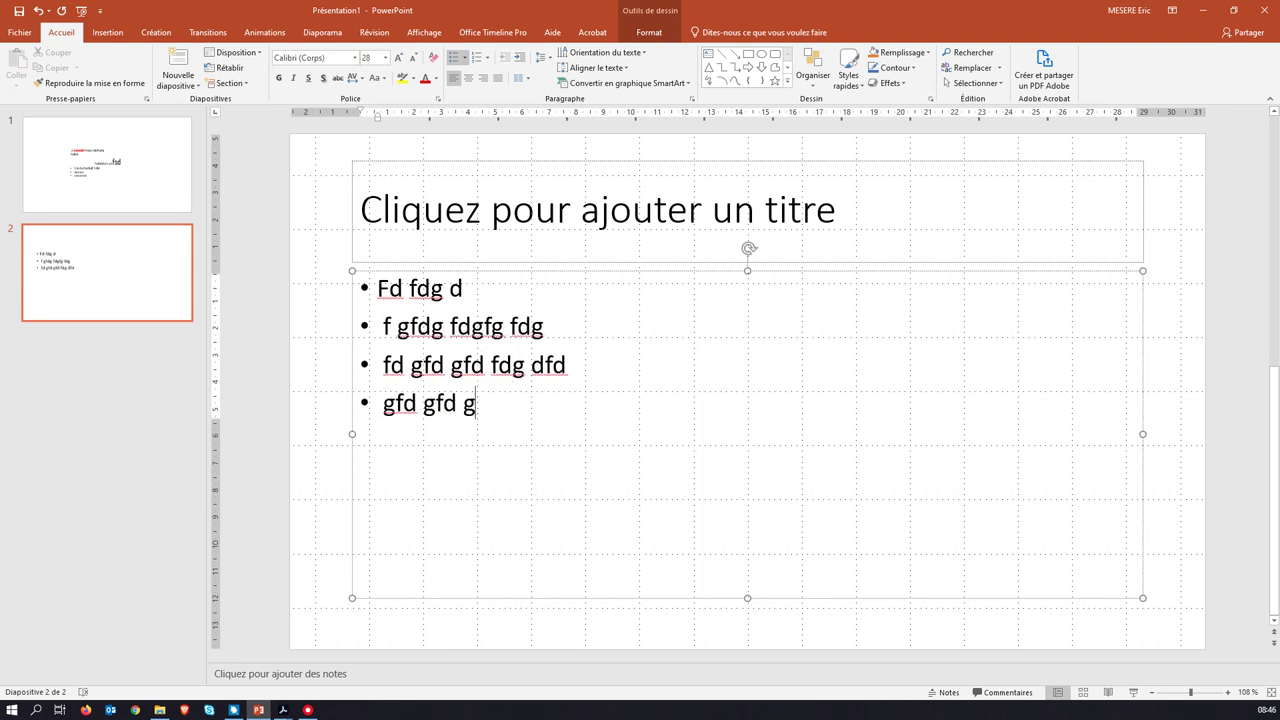
type("fd fd")
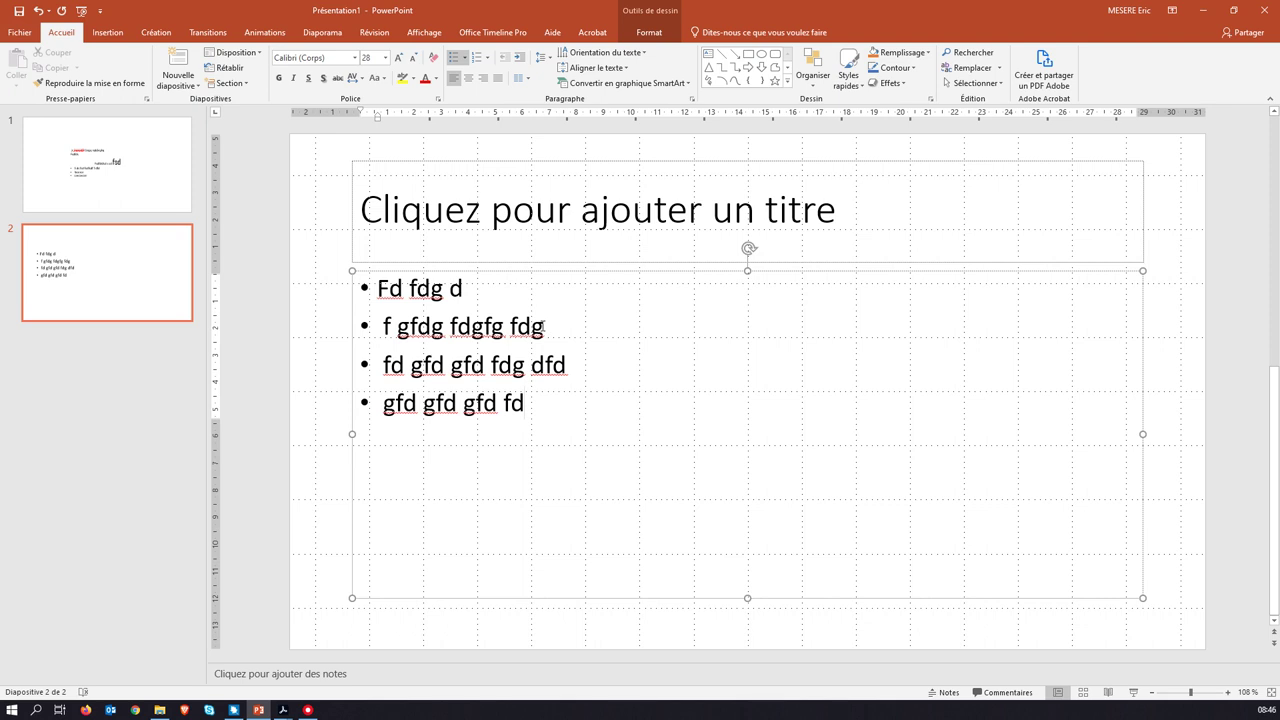
Step: Make 'fdgfg fdg' bold, underlined, italic, red and 20 point
left_click_drag(543, 326, 450, 326)
left_click(279, 78)
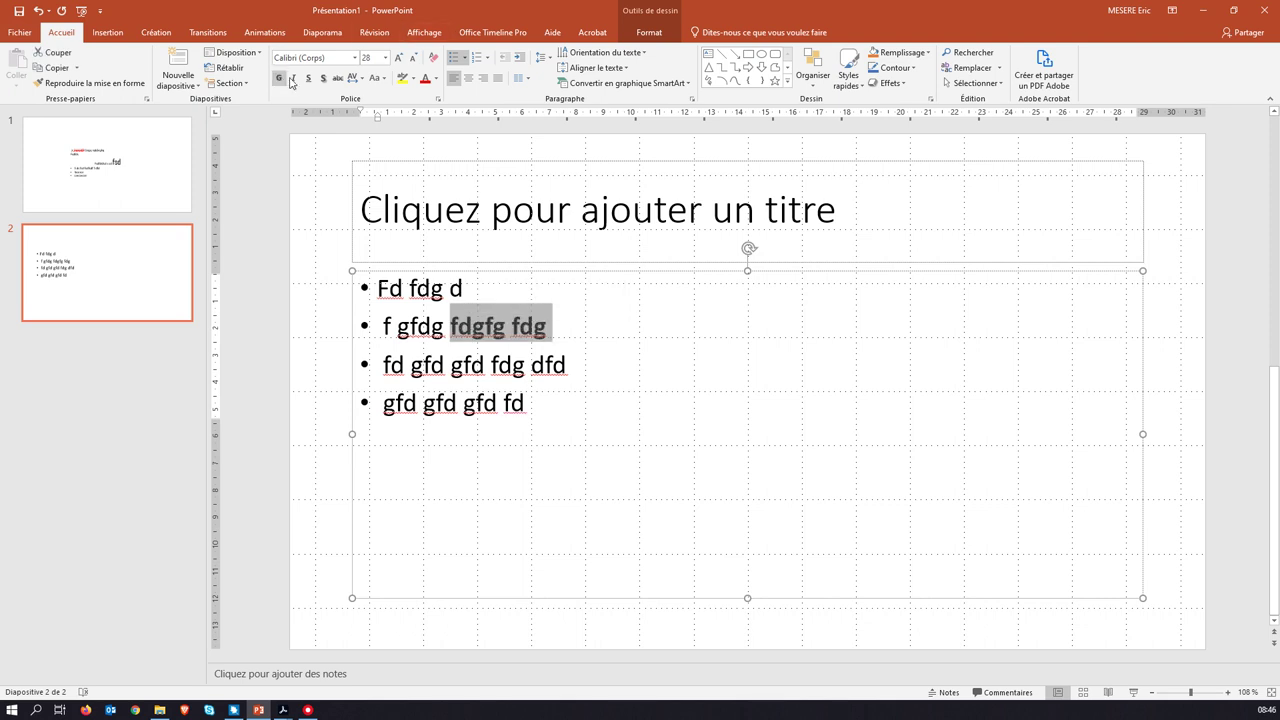
left_click(308, 78)
left_click(293, 78)
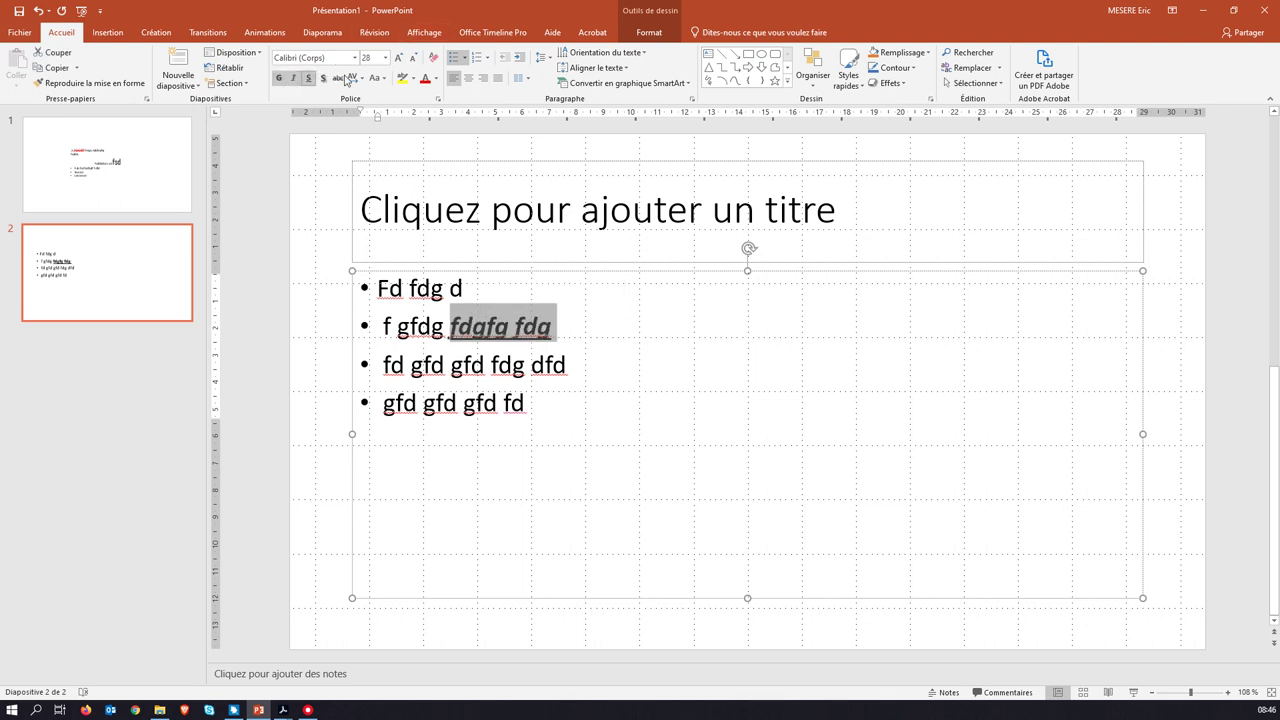
left_click(425, 78)
left_click(385, 57)
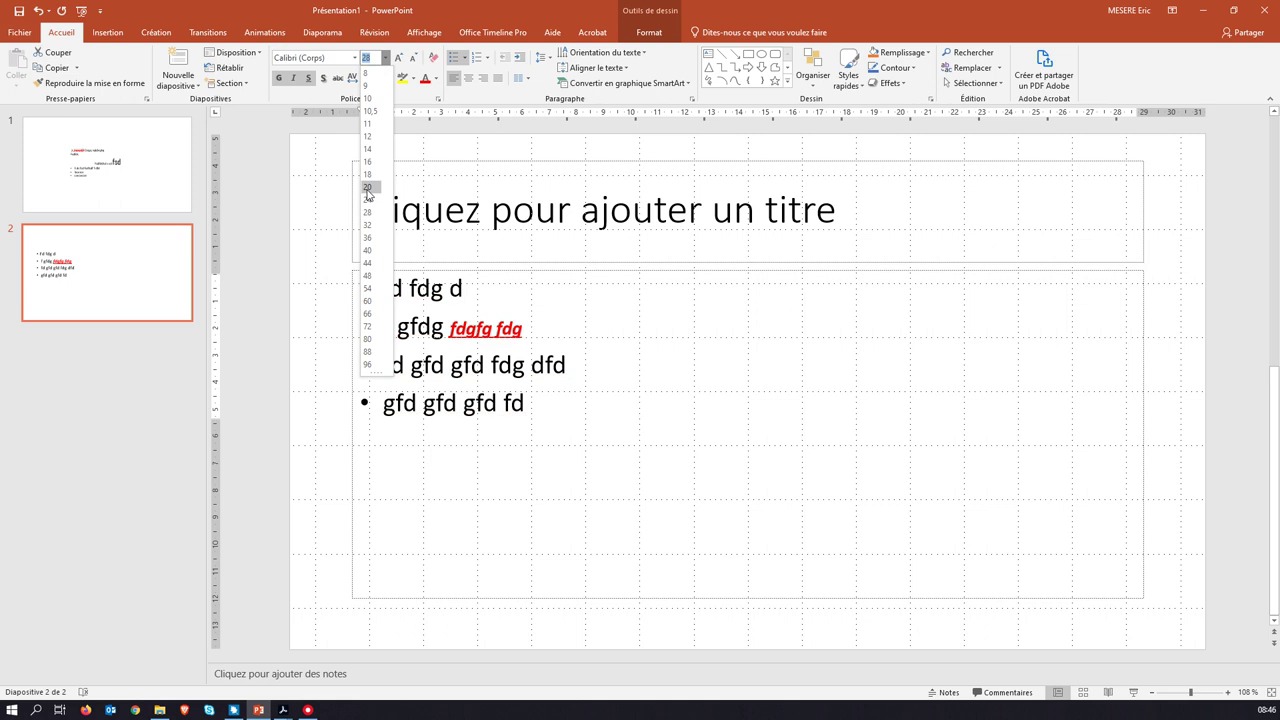
left_click(367, 188)
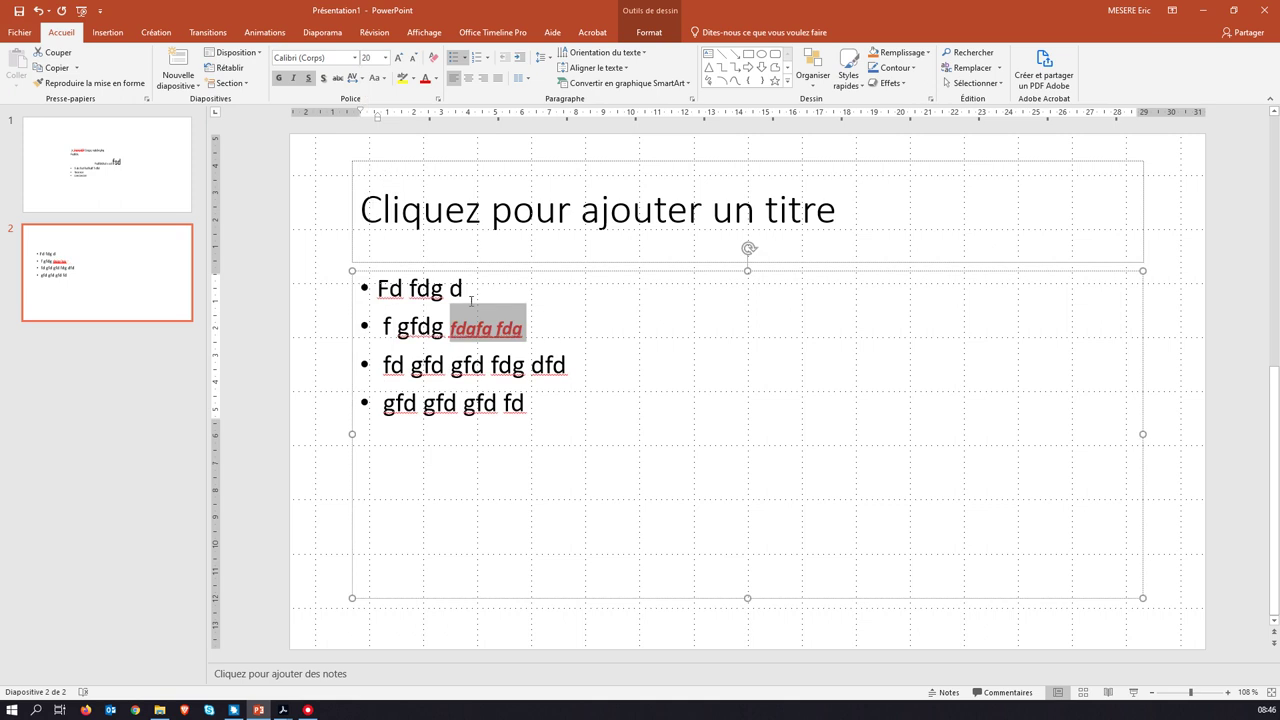
Step: Back on slide 1, tilt the text box to a slant with its rotation handle
left_click(160, 185)
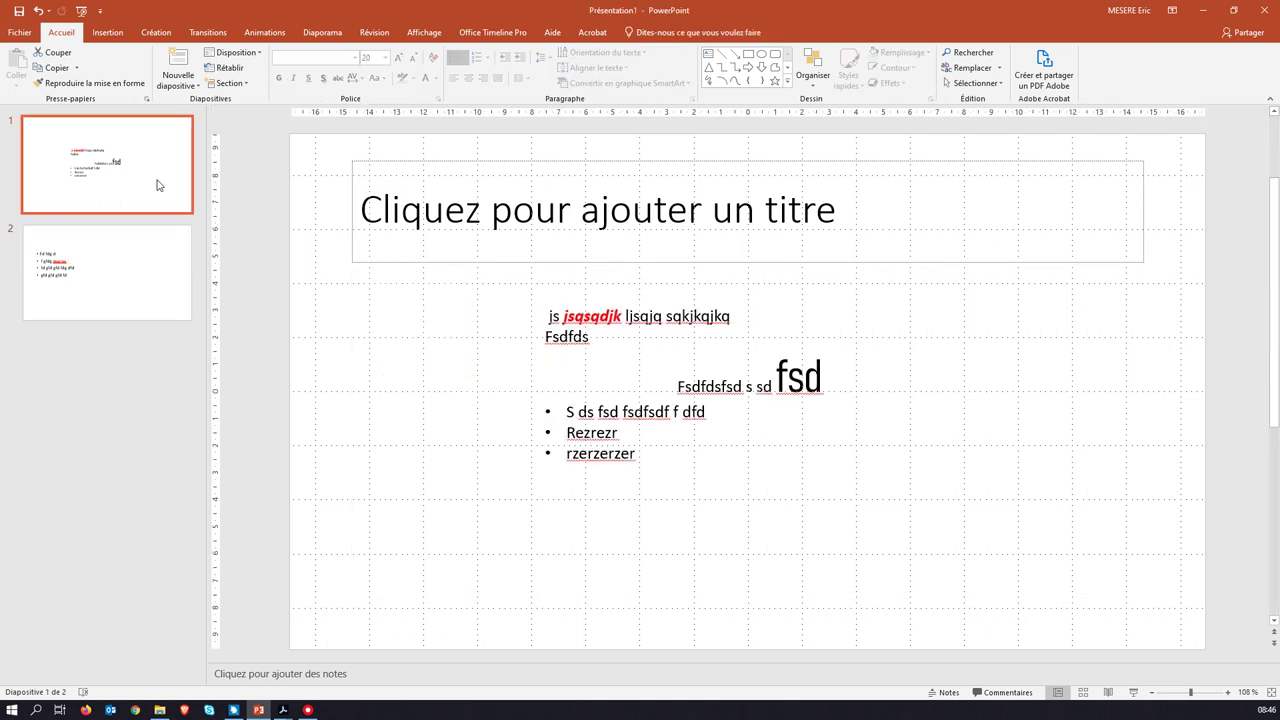
left_click(622, 370)
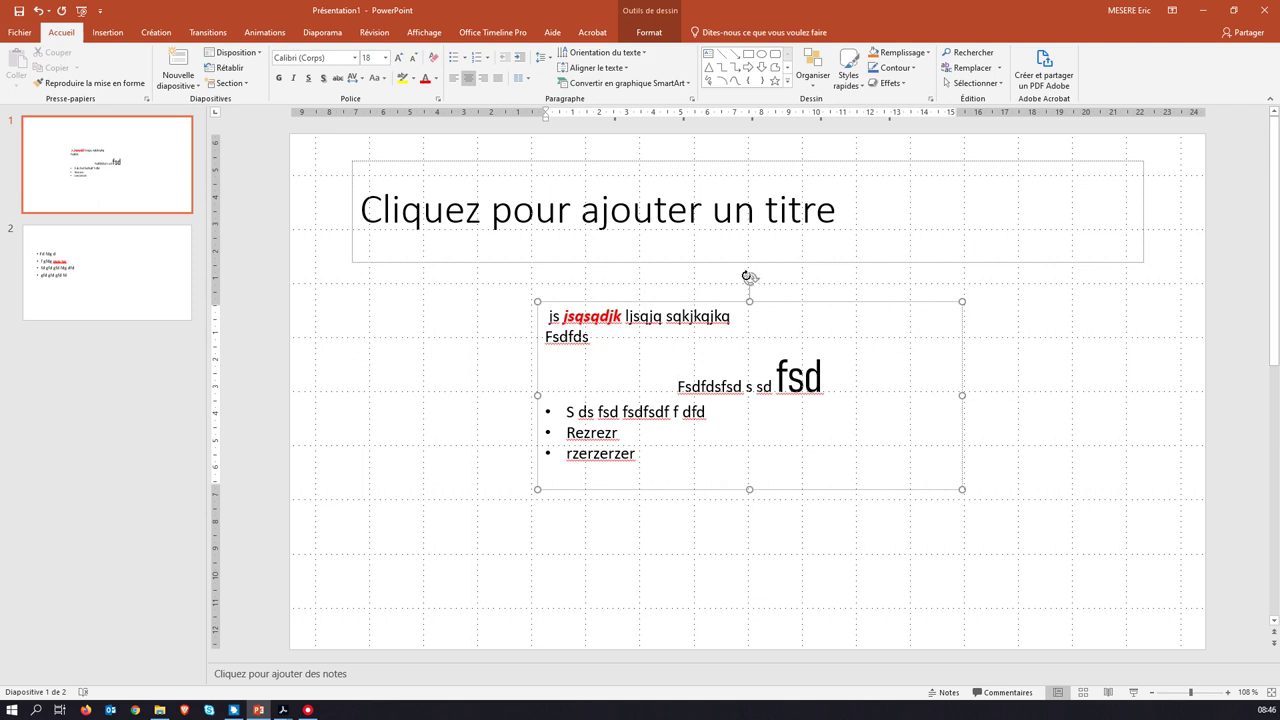
mouse_move(750, 278)
left_mouse_down()
mouse_move(707, 331)
mouse_move(703, 303)
mouse_move(730, 290)
left_mouse_up()
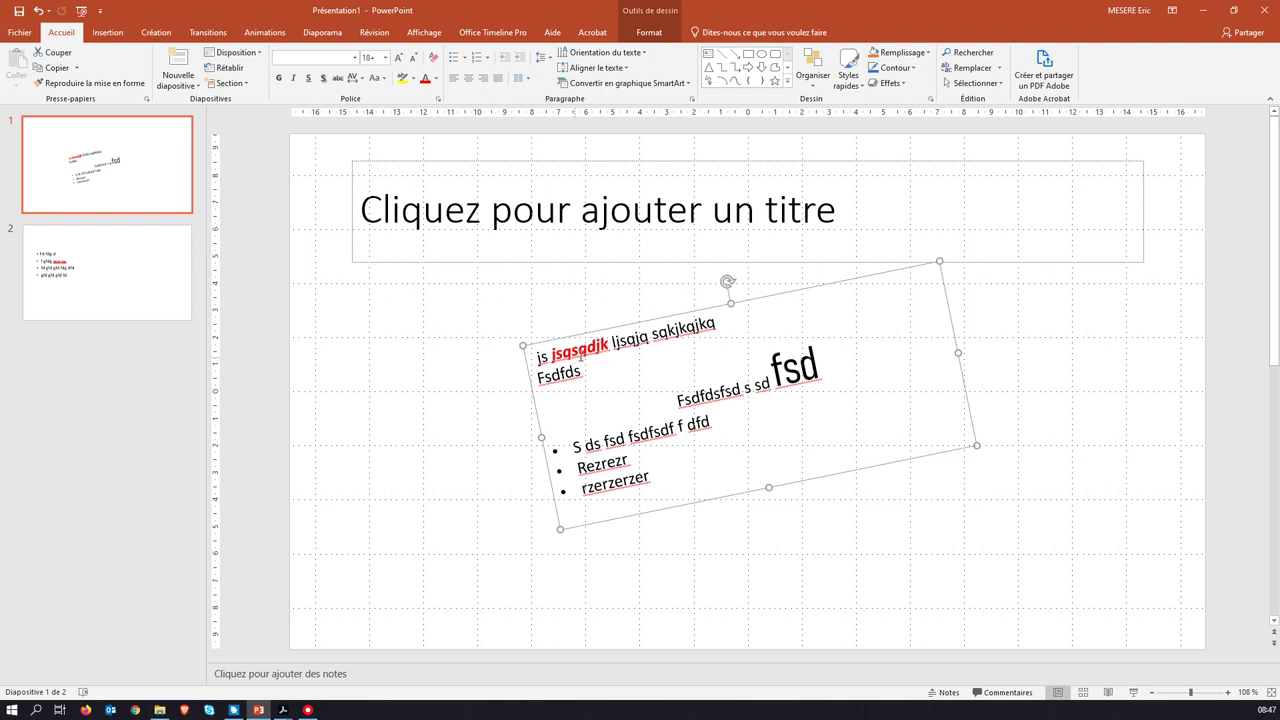
Step: Fill the text box light yellow and give it a blue-grey outline
right_click(762, 300)
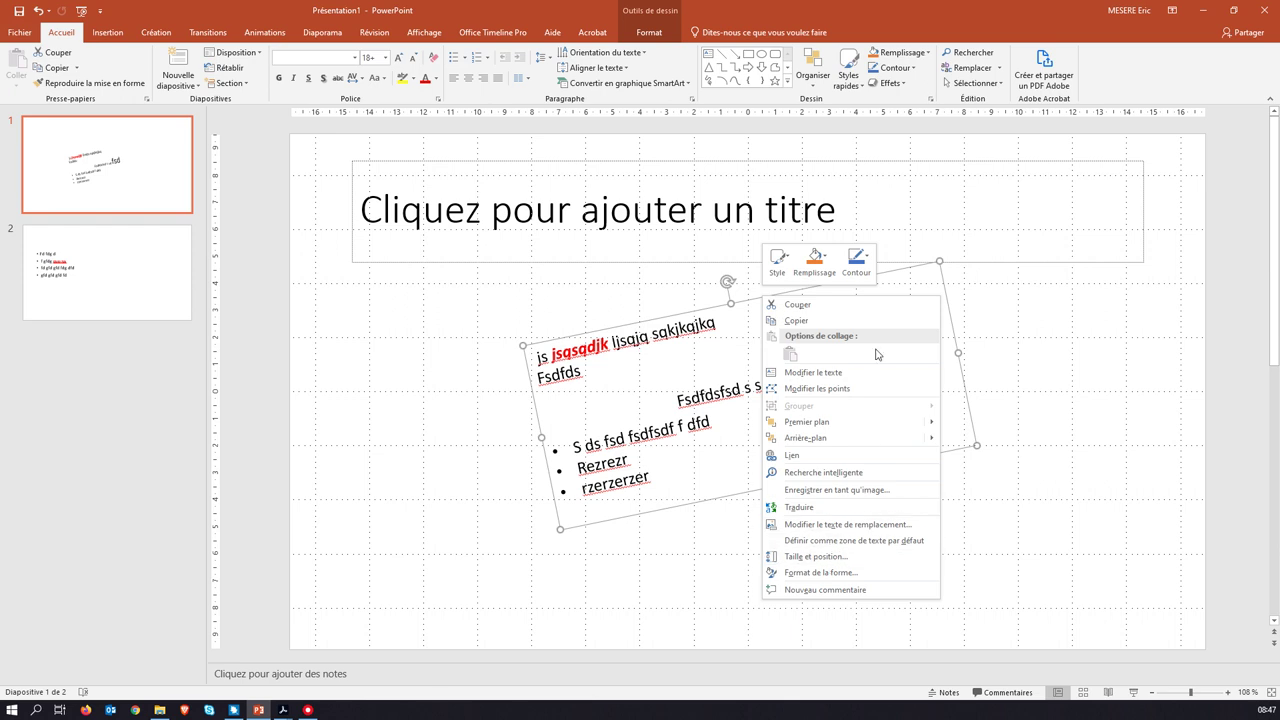
left_click(823, 262)
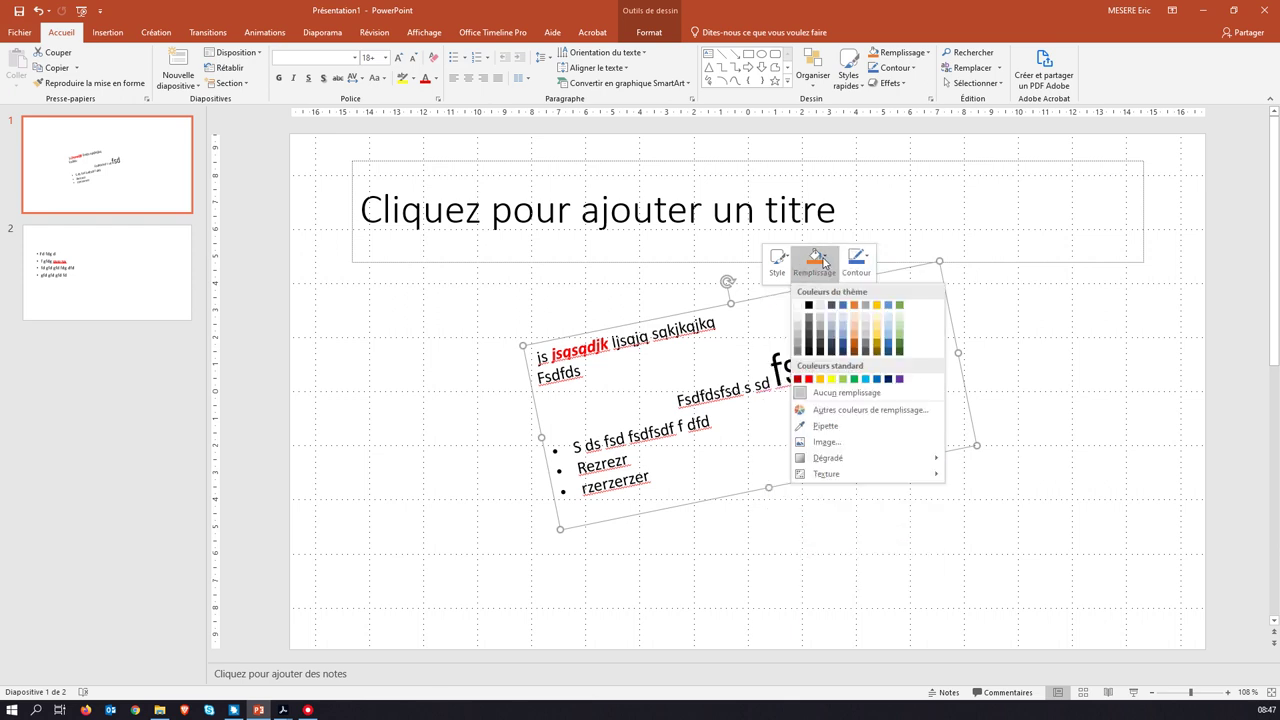
left_click(879, 331)
left_click(866, 264)
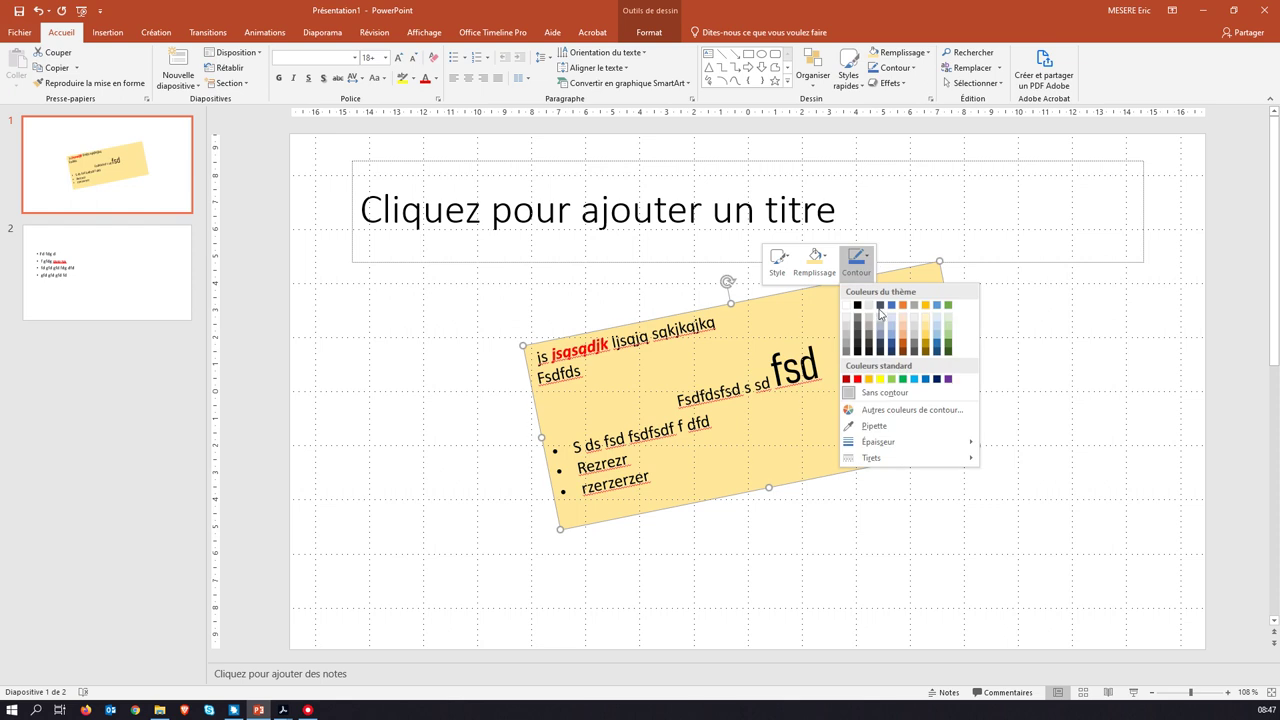
left_click(878, 305)
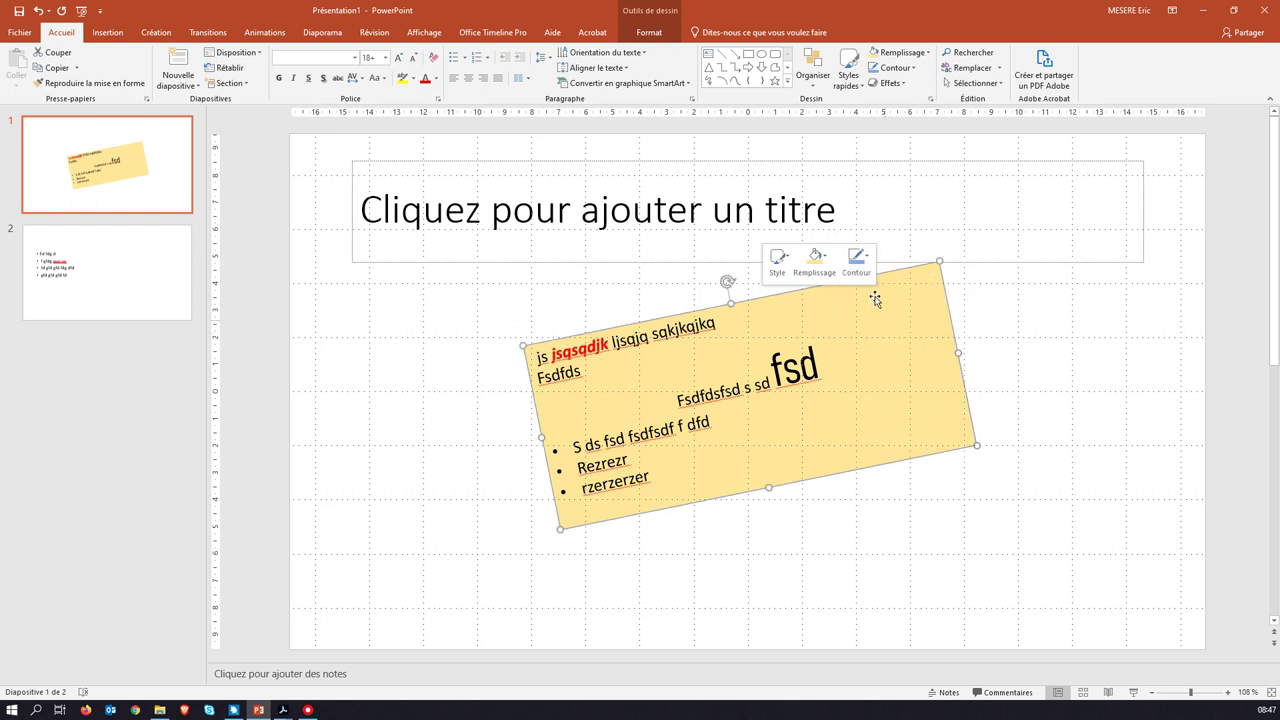
Step: Make the outline thick with a long dash-dot pattern
left_click(856, 262)
mouse_move(901, 443)
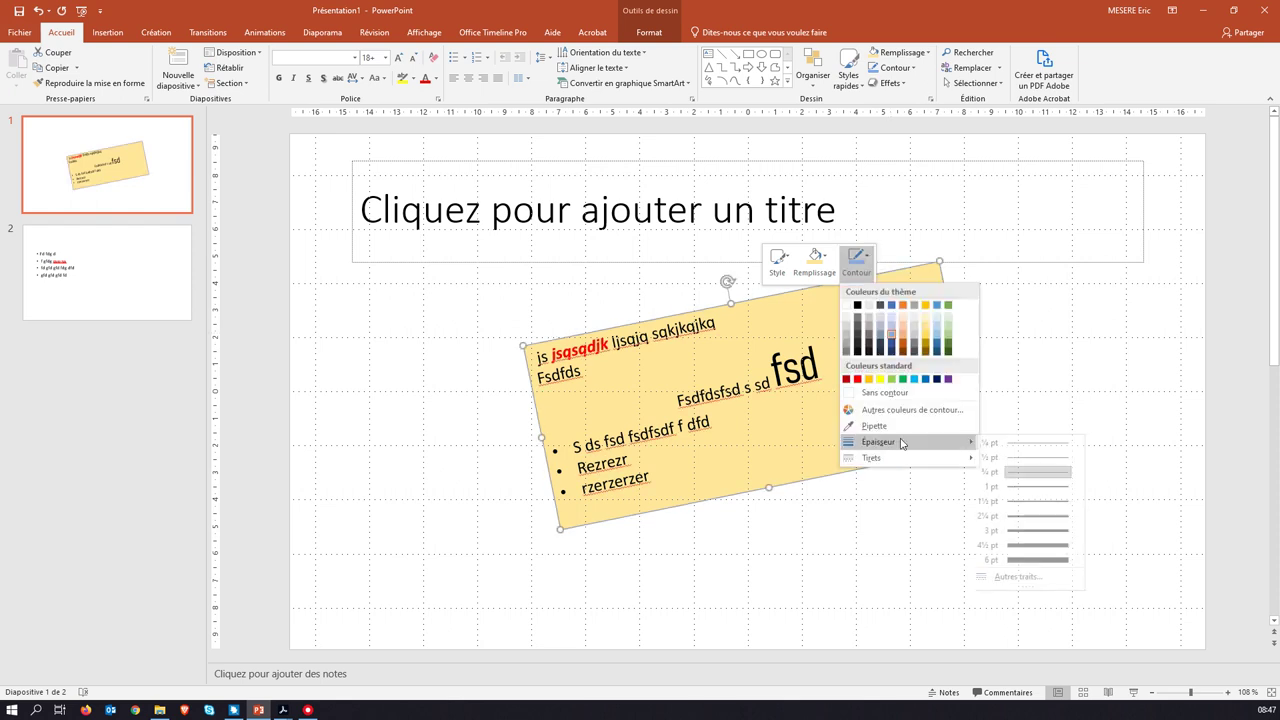
left_click(1048, 531)
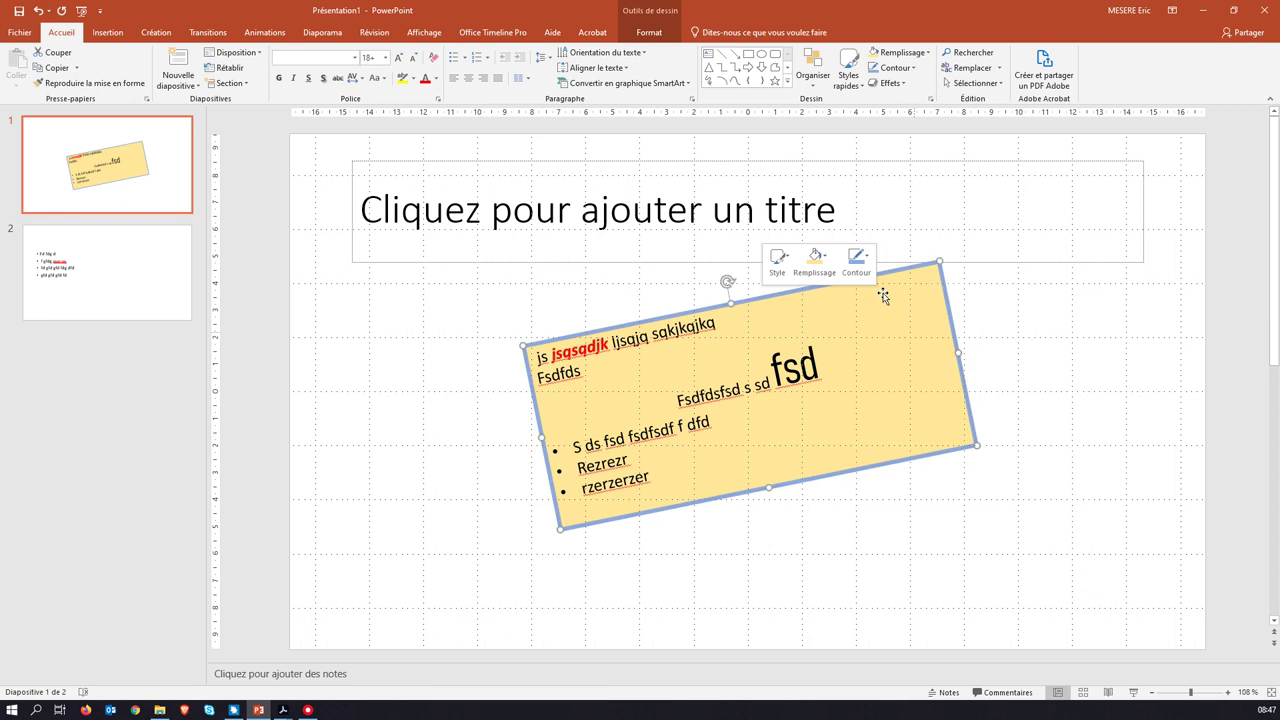
left_click(868, 260)
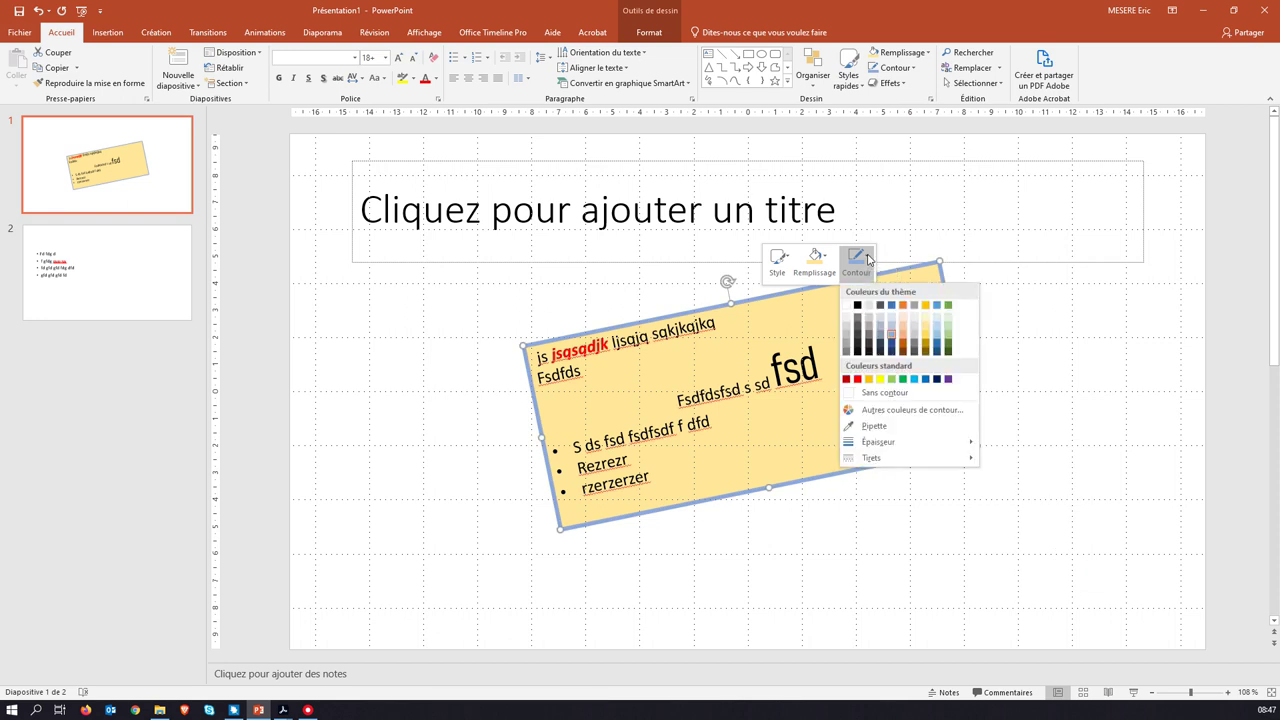
mouse_move(900, 458)
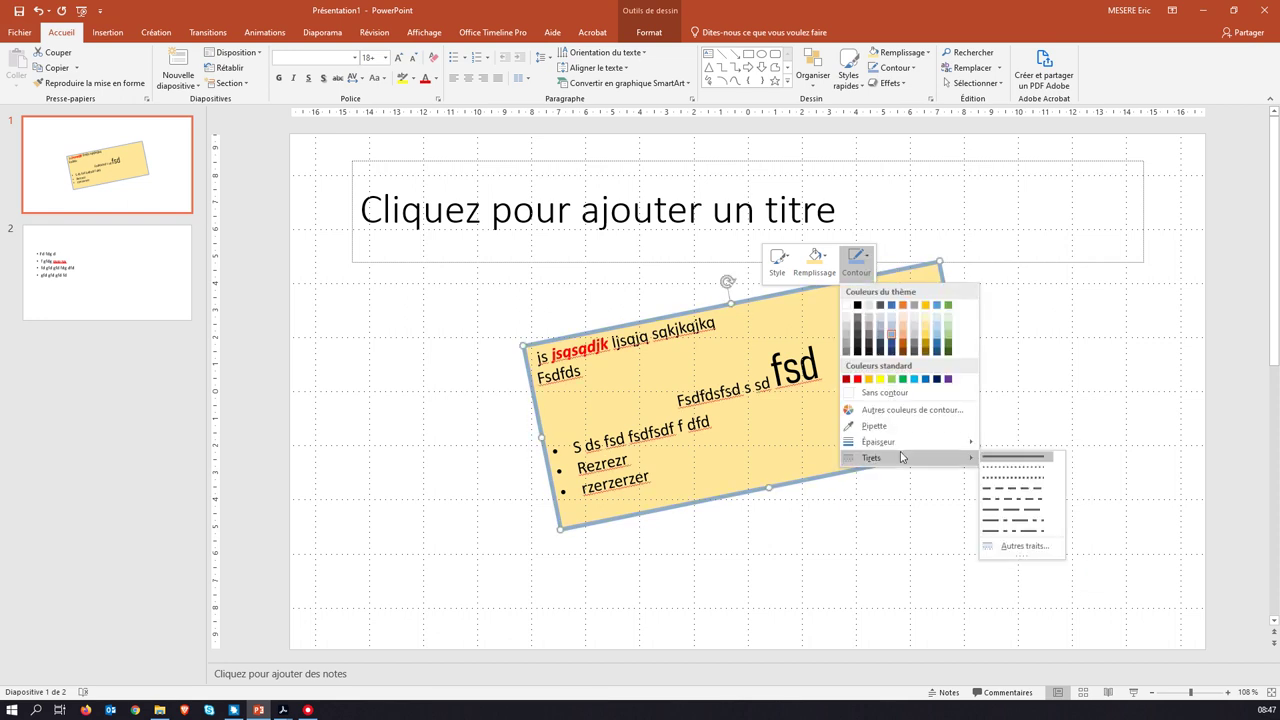
left_click(1023, 498)
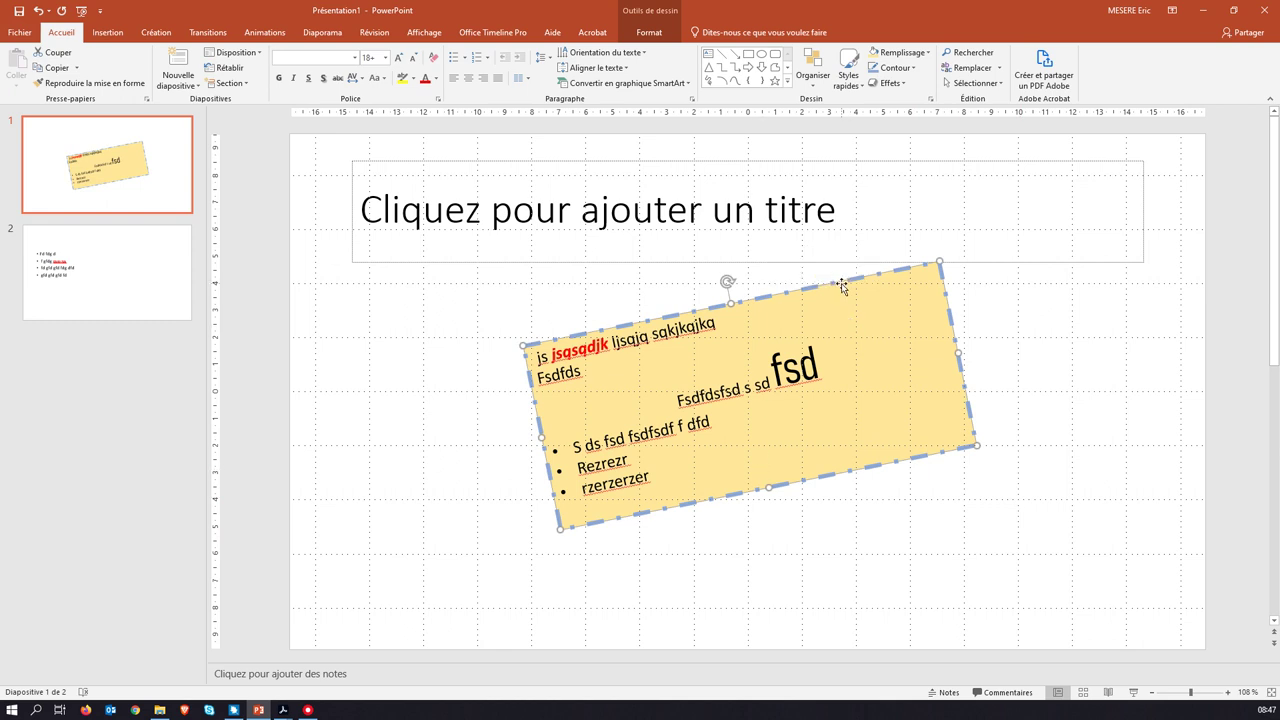
Step: Cancel an accidental move of the text box and bring up its context menu again
right_click(838, 284)
key("Escape")
right_click(827, 285)
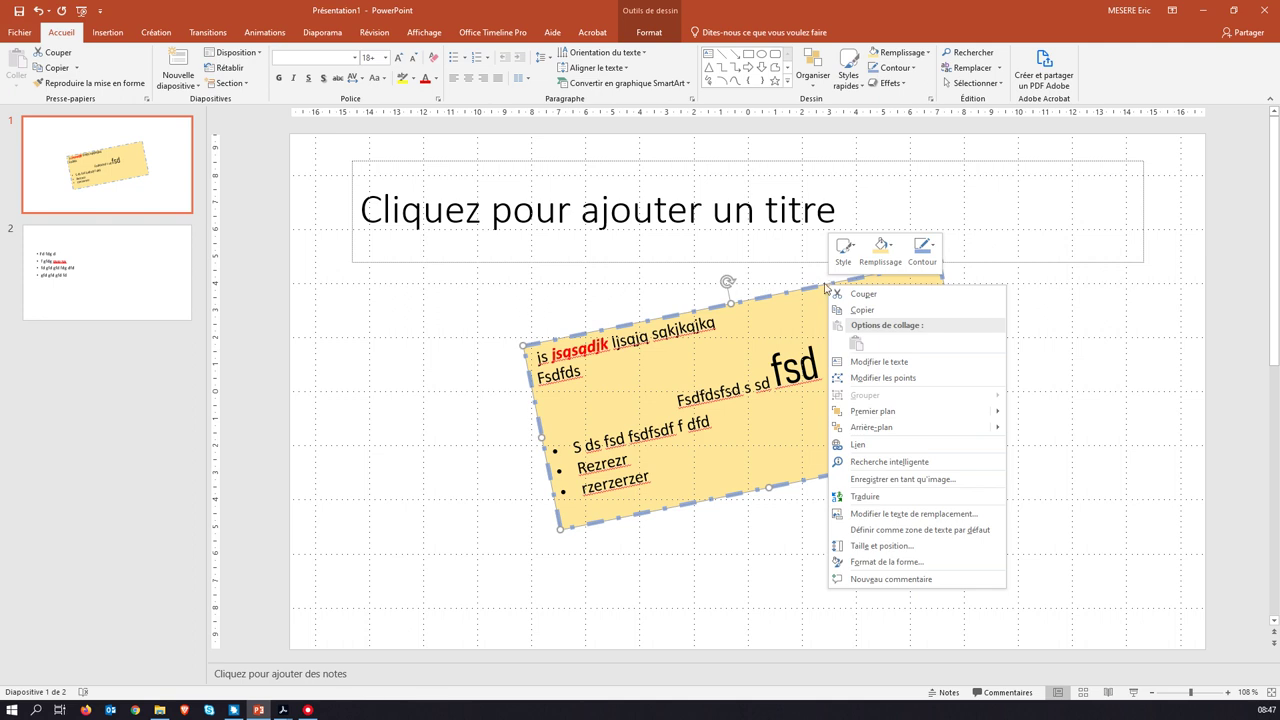
left_click(826, 288)
right_click(815, 290)
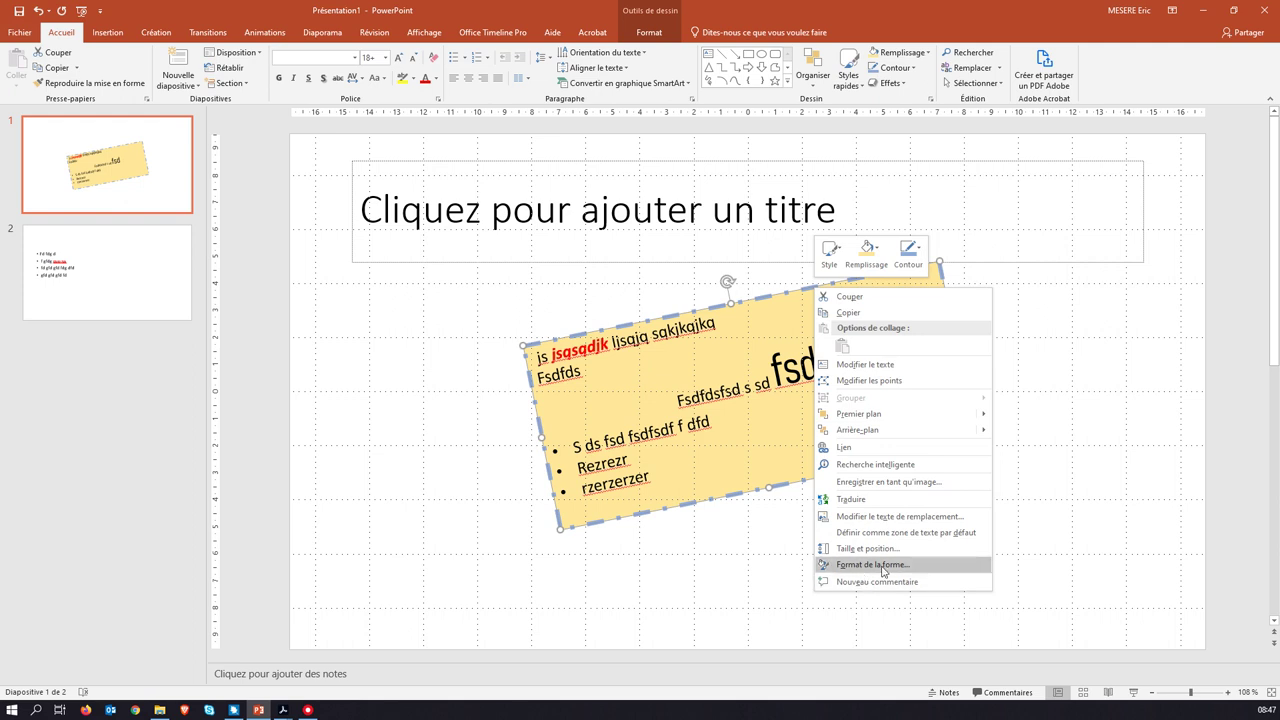
Step: In Format de la forme, widen the outline to 8,25 pt and make the fill 17% transparent
left_click(872, 565)
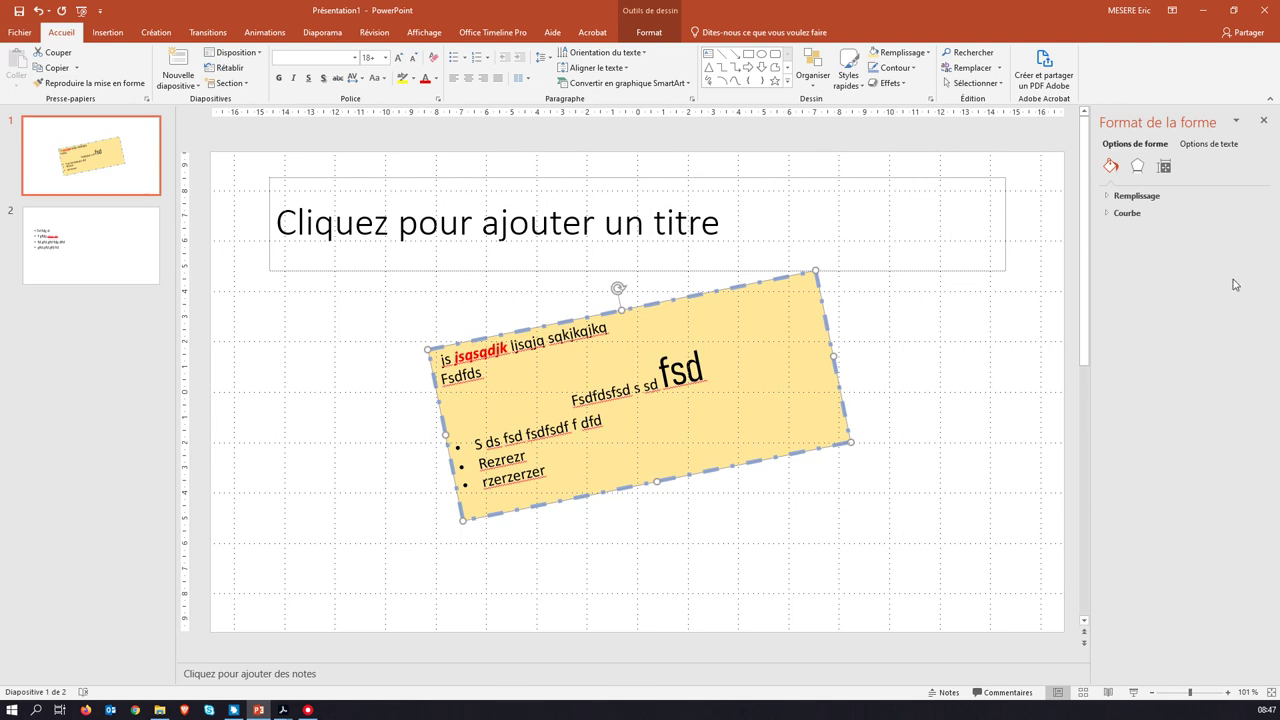
left_click(1108, 196)
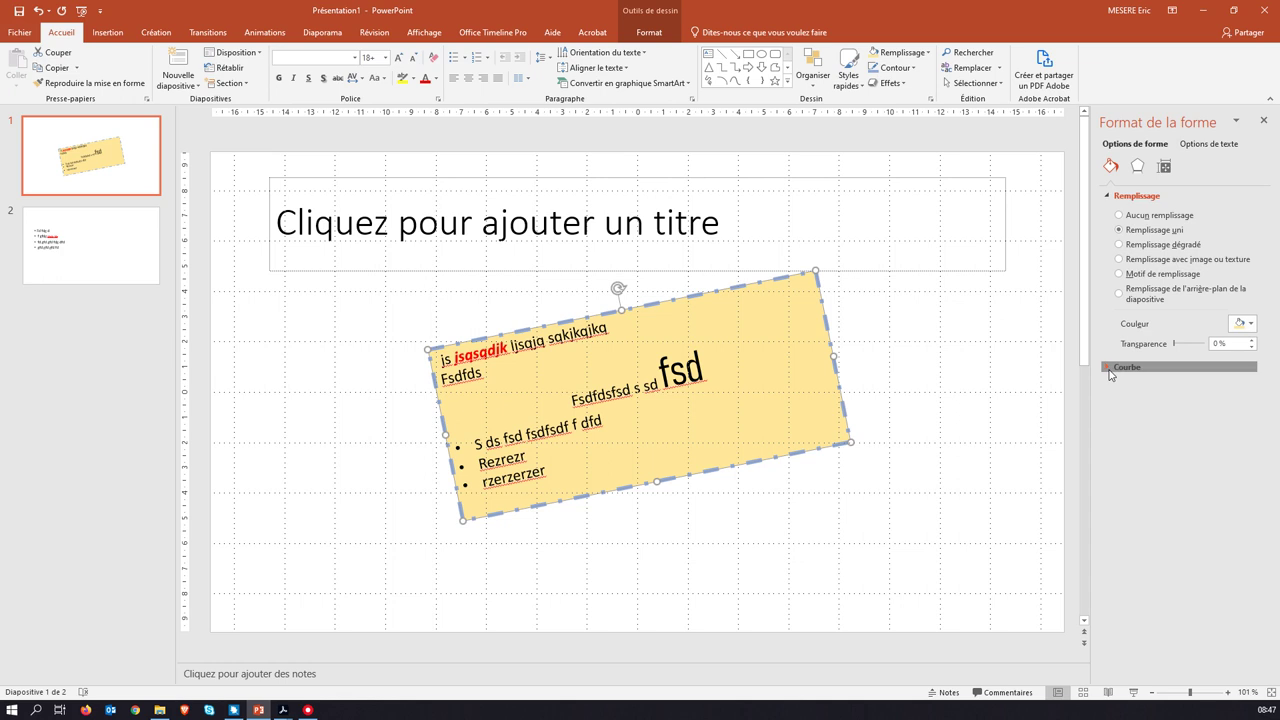
left_click(1110, 368)
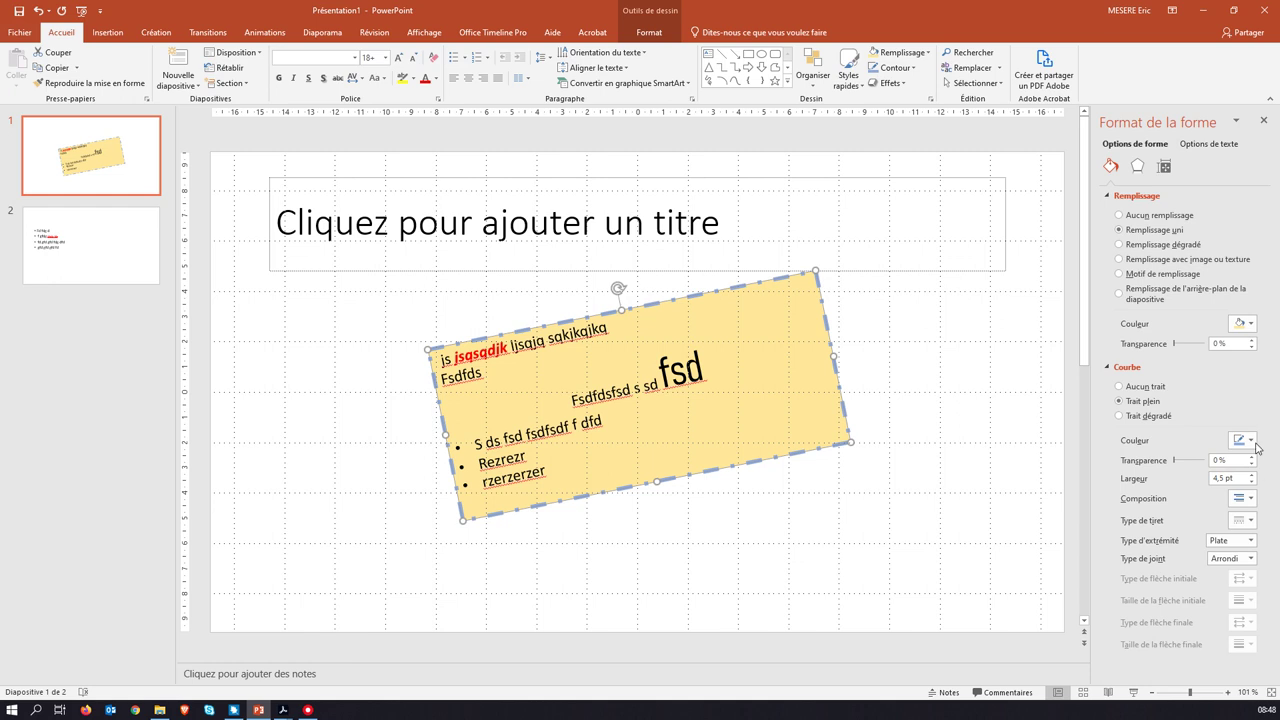
left_click(1251, 475)
left_click(1251, 475)
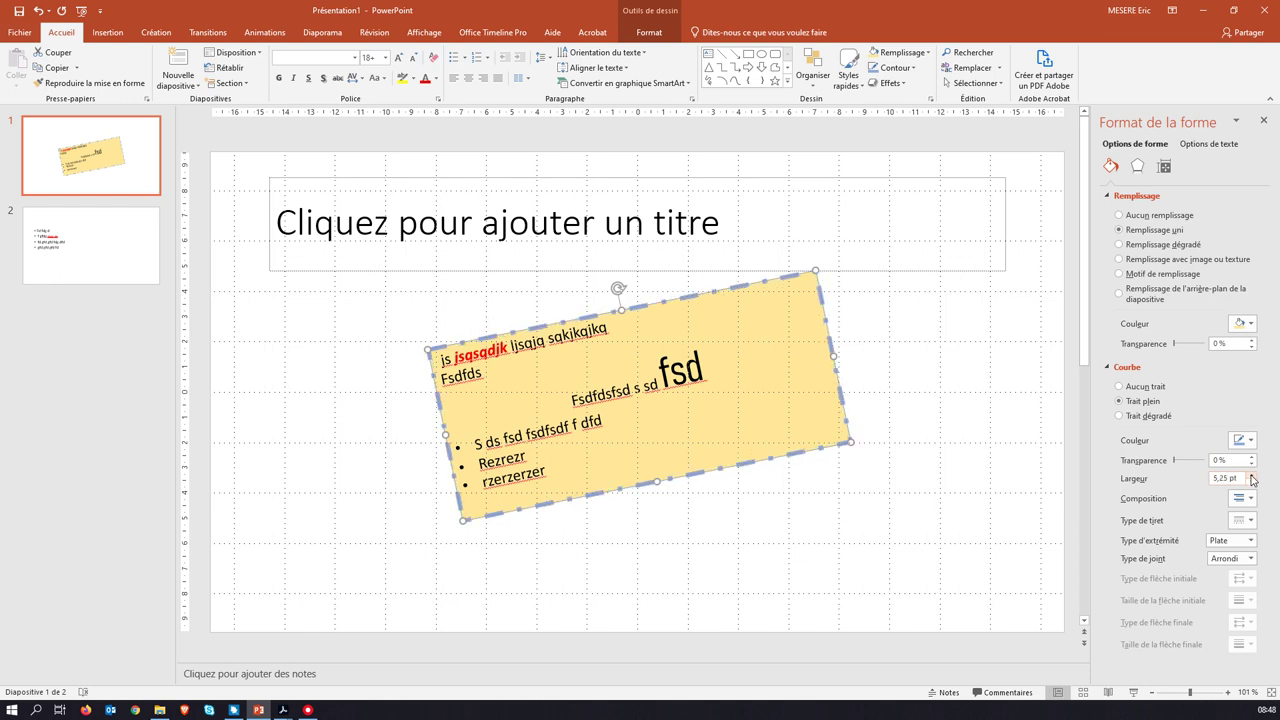
left_click(1251, 475)
left_click(1251, 475)
left_click(1251, 476)
left_click(1251, 476)
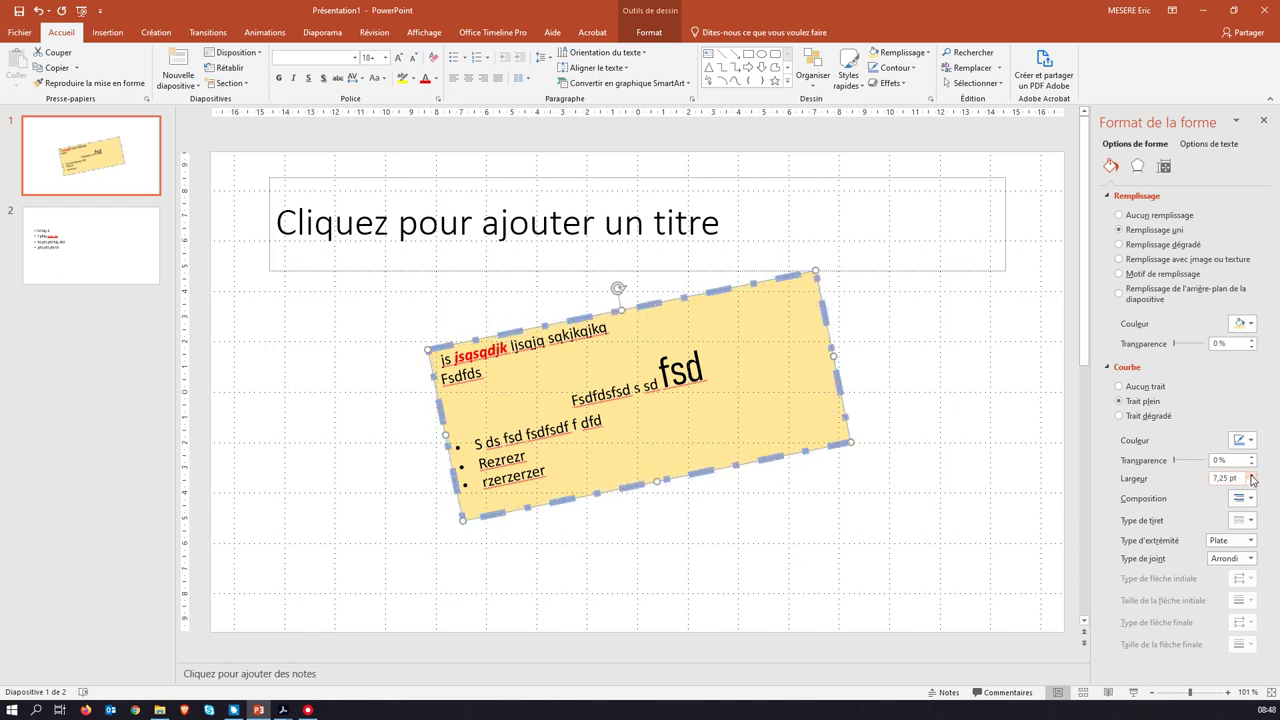
left_click(1251, 476)
left_click(1251, 476)
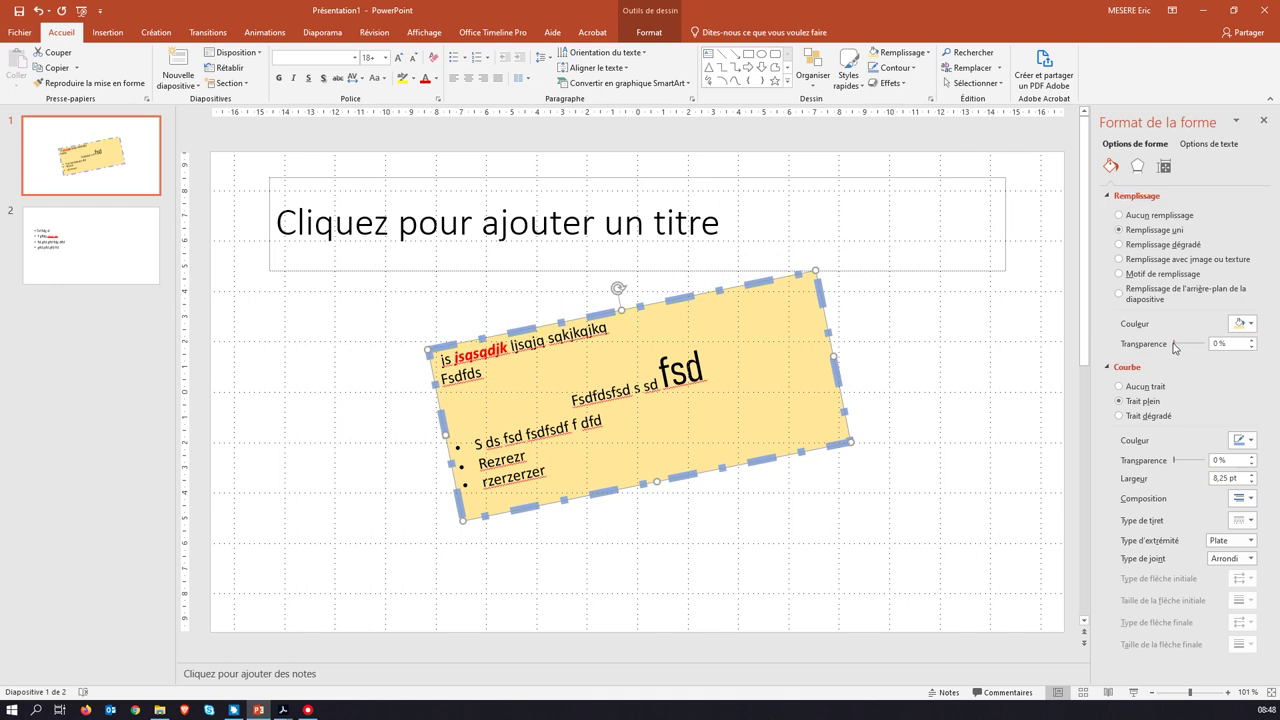
left_click_drag(1185, 345, 1190, 345)
left_click(975, 311)
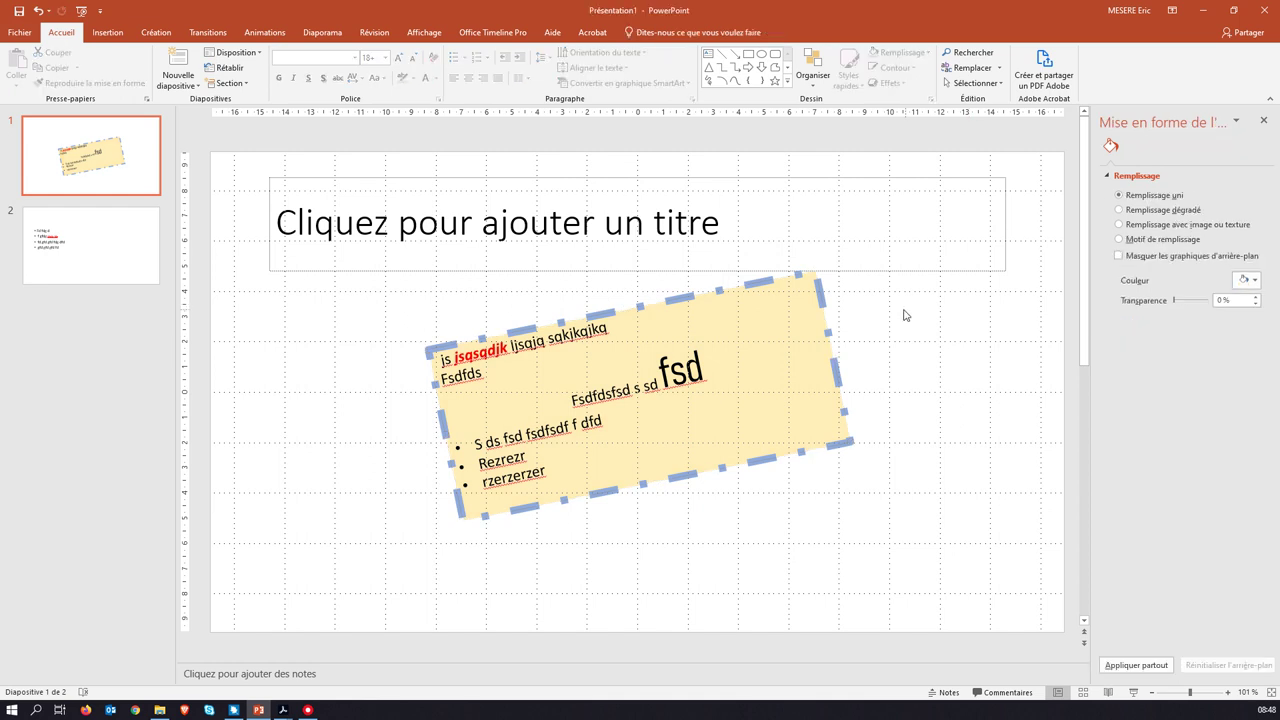
Step: Draw a blue circle overlapping the right end of the yellow rotated text box
left_click(104, 33)
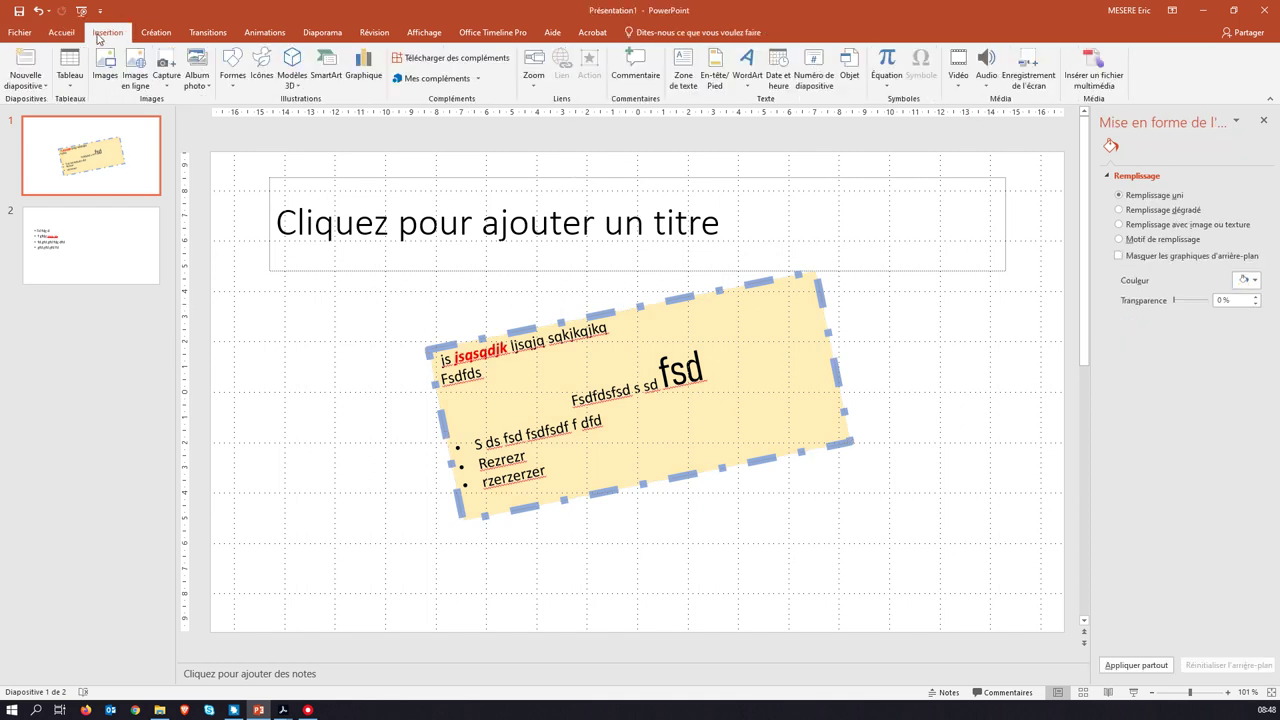
left_click(233, 91)
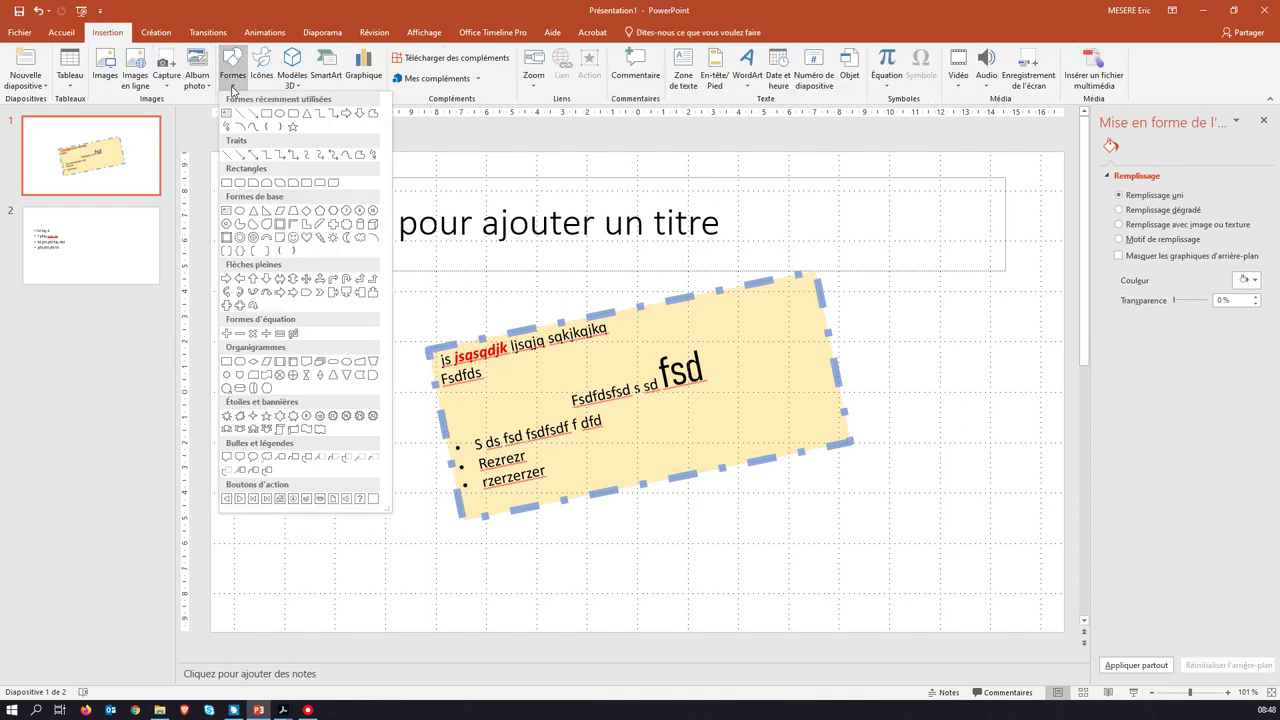
left_click(279, 114)
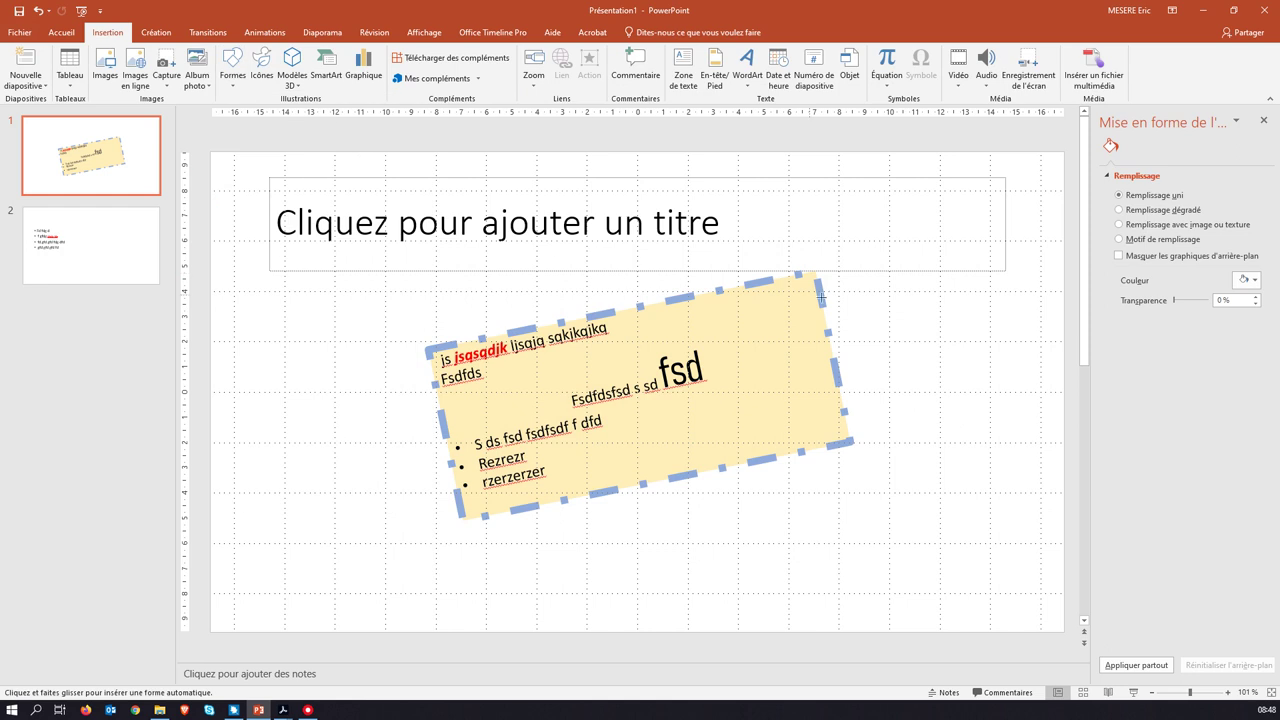
left_click_drag(893, 296, 738, 470)
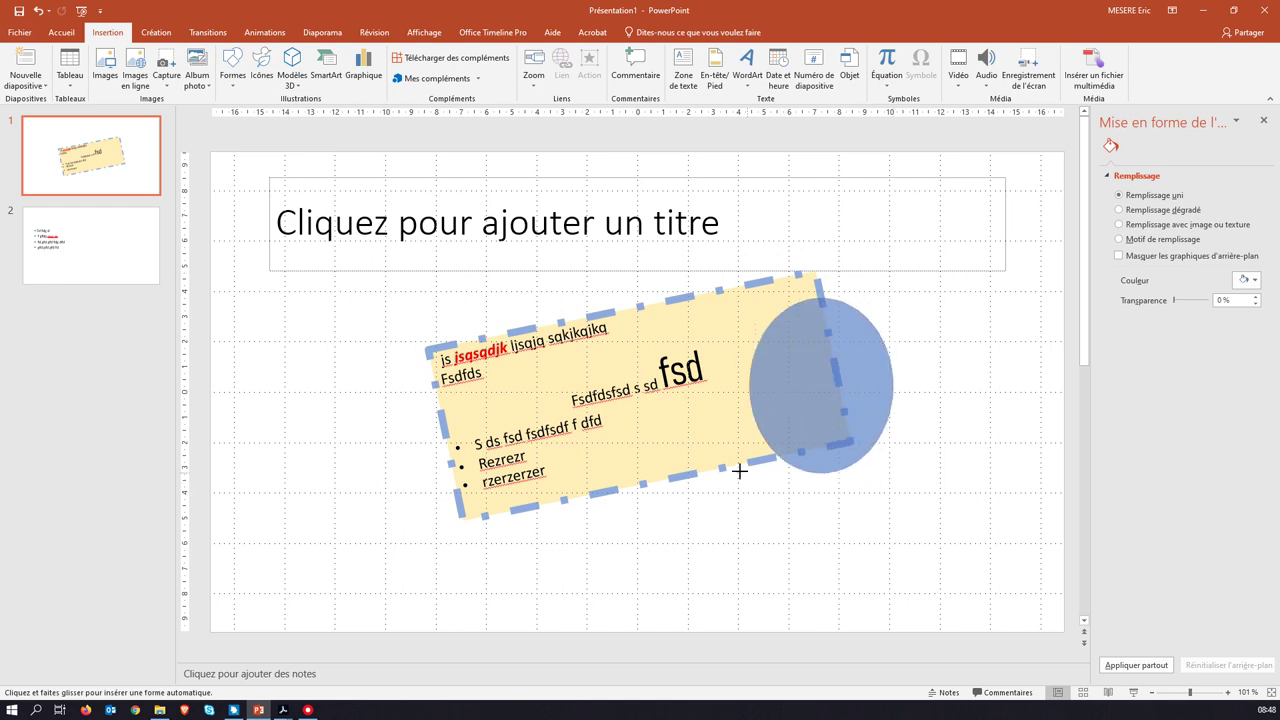
left_click_drag(840, 378, 877, 363)
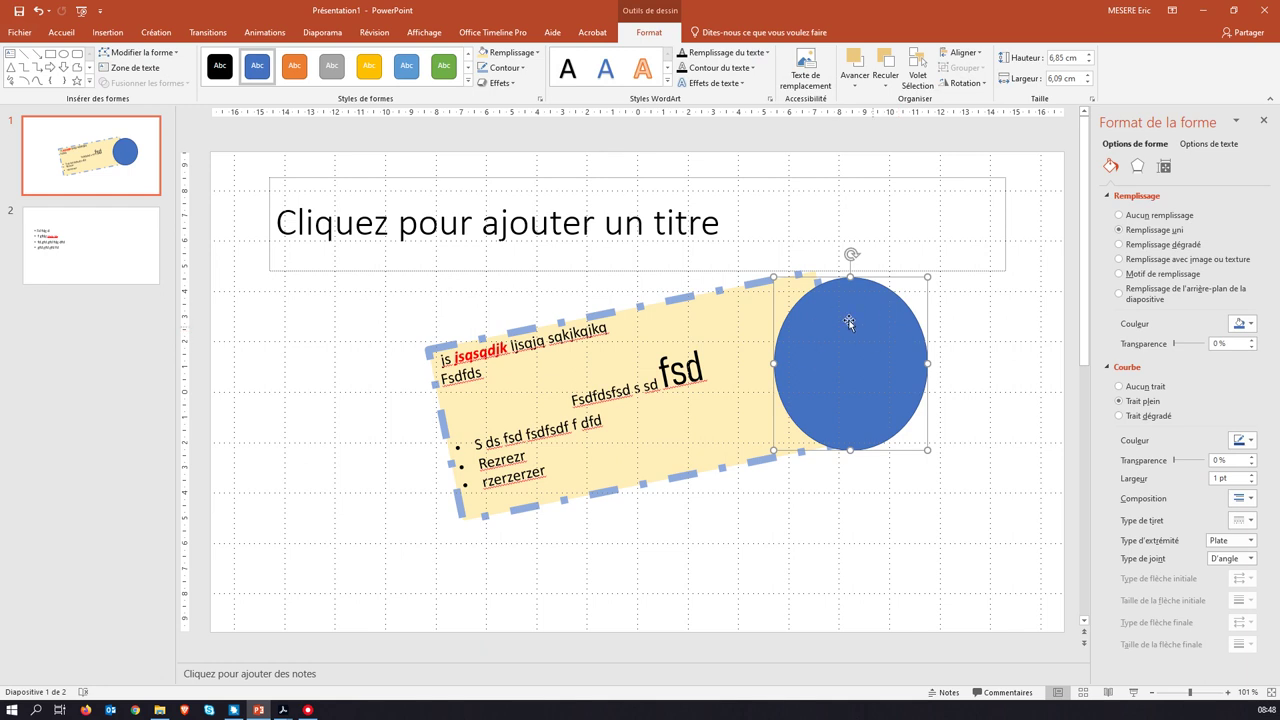
Step: Send the blue circle behind the yellow text box
right_click(882, 306)
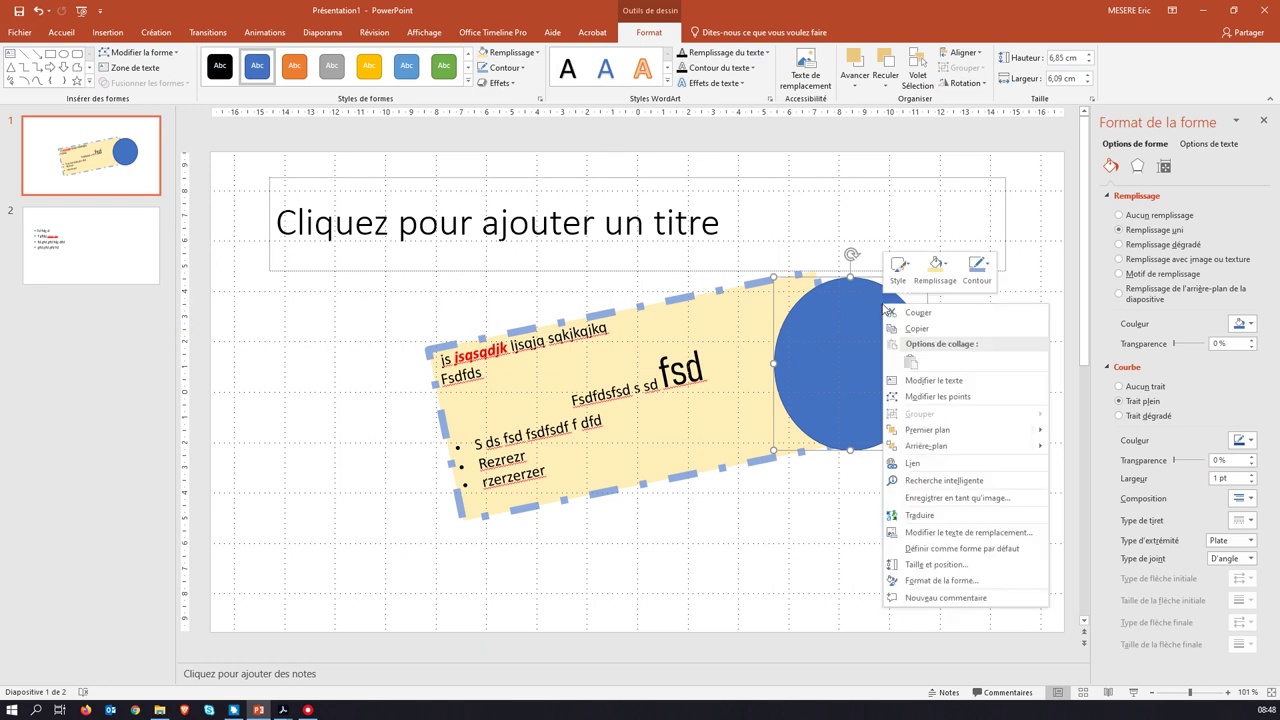
left_click(932, 450)
left_click(990, 316)
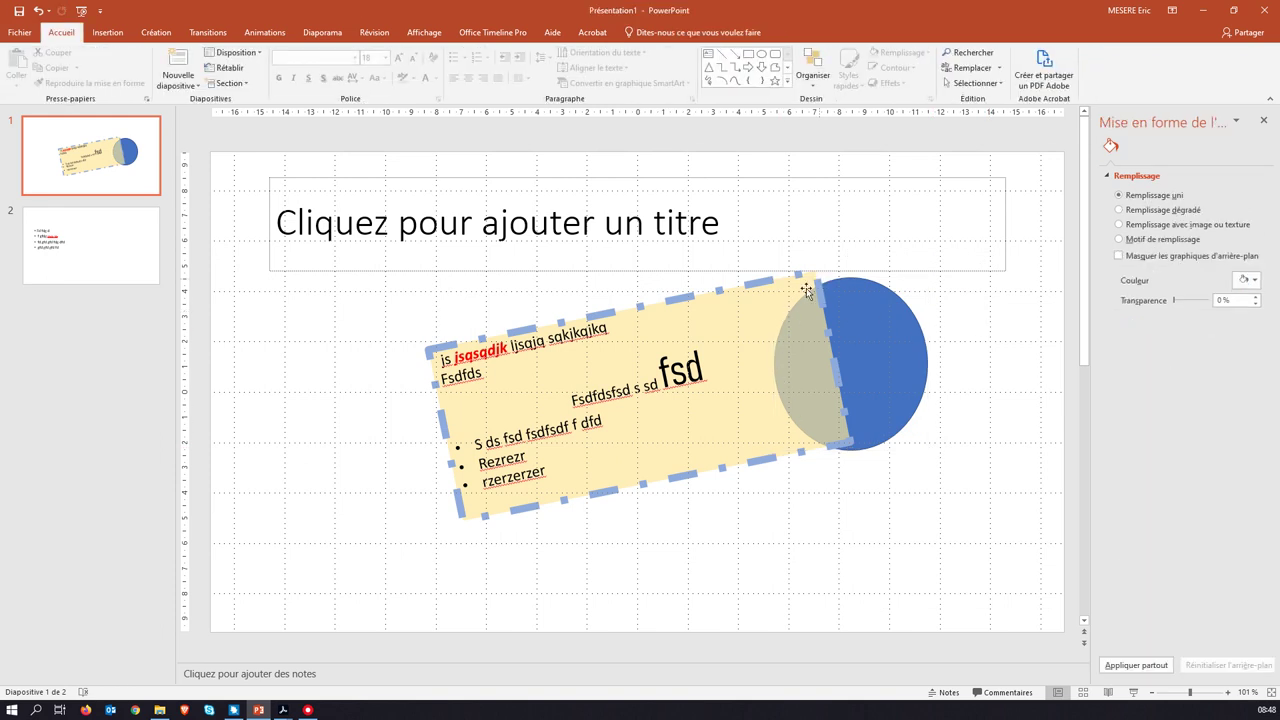
Step: Nudge the yellow box slightly down and widen it from 15.68 cm to 17.33 cm
mouse_move(806, 290)
left_mouse_down()
mouse_move(751, 323)
mouse_move(750, 286)
left_mouse_up()
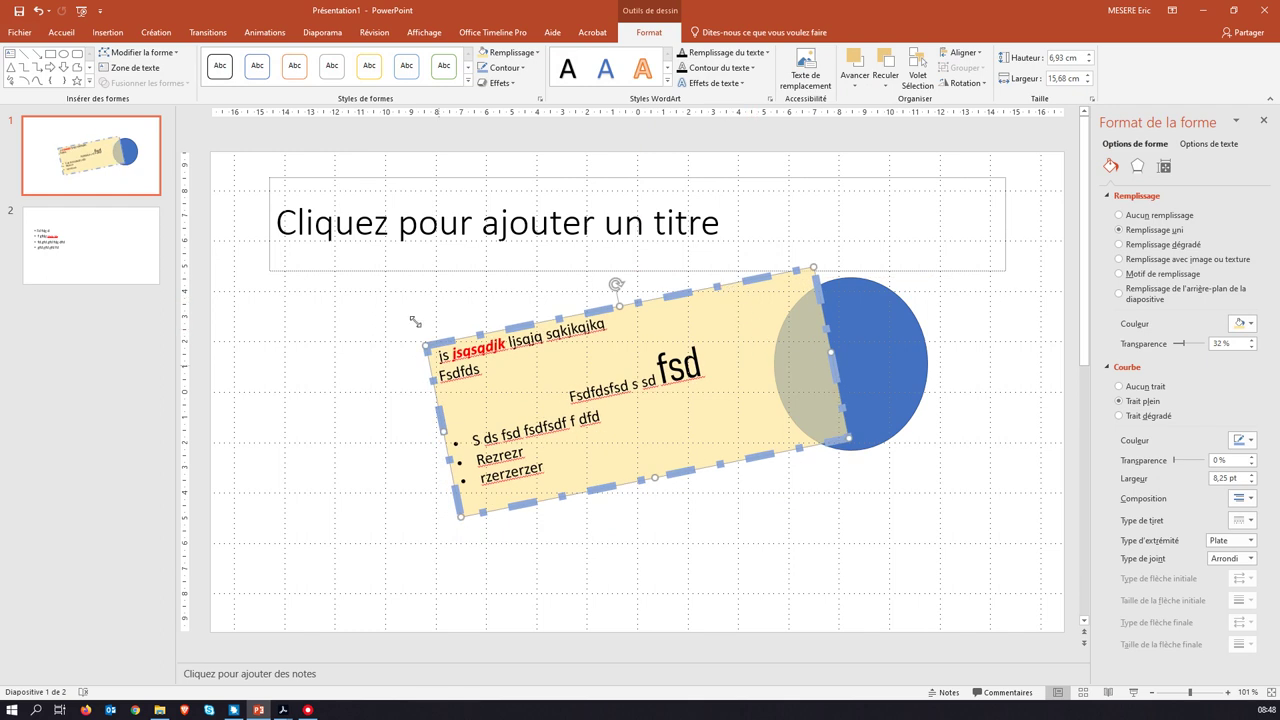
left_click_drag(459, 517, 474, 548)
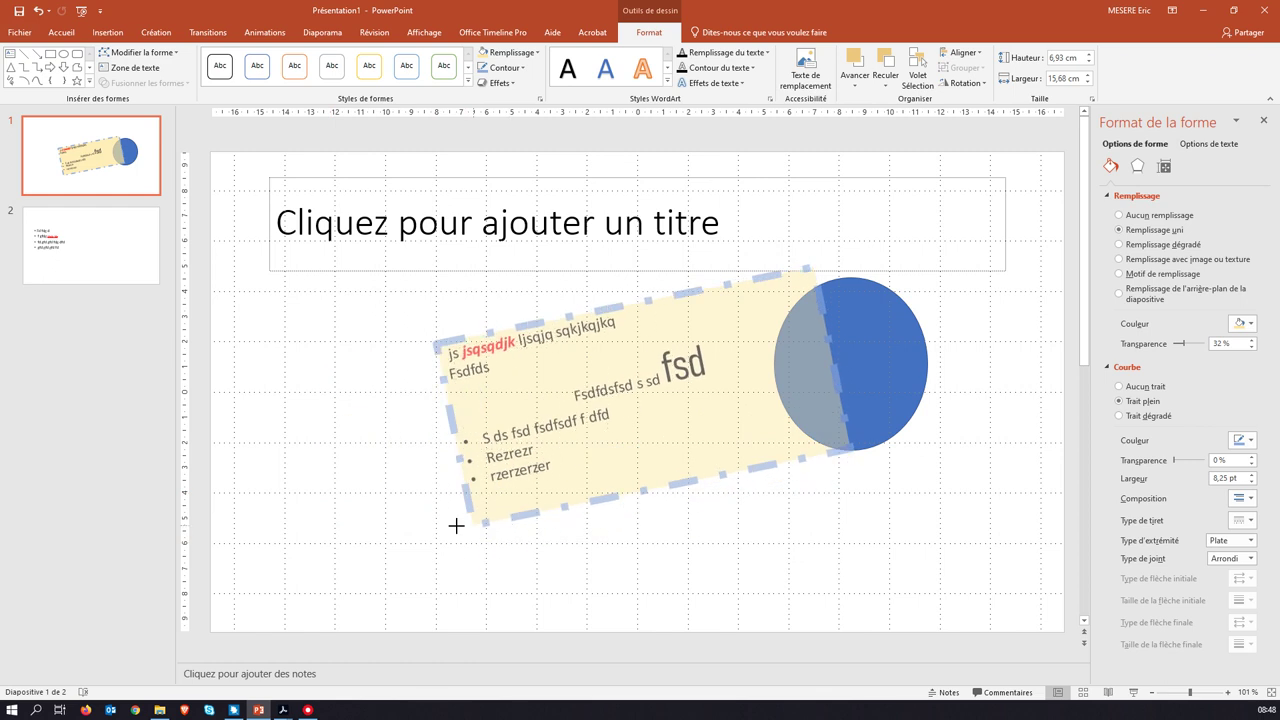
left_click_drag(474, 548, 421, 531)
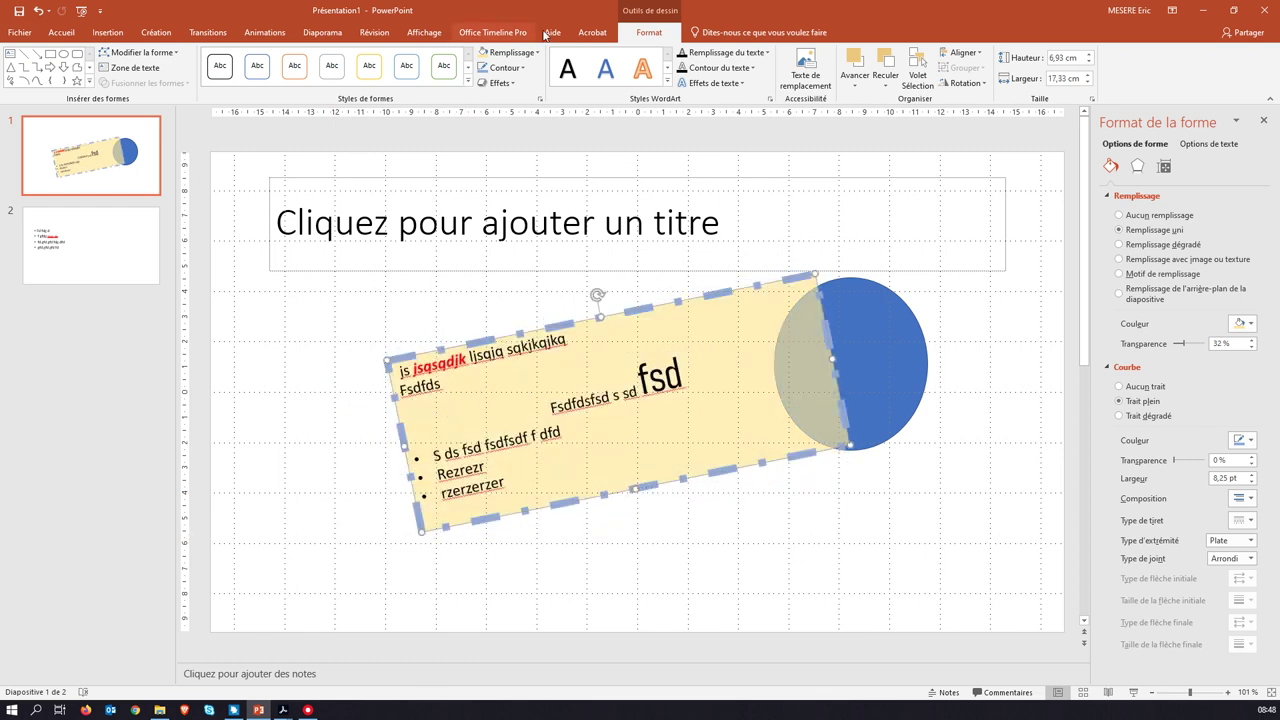
left_click(106, 32)
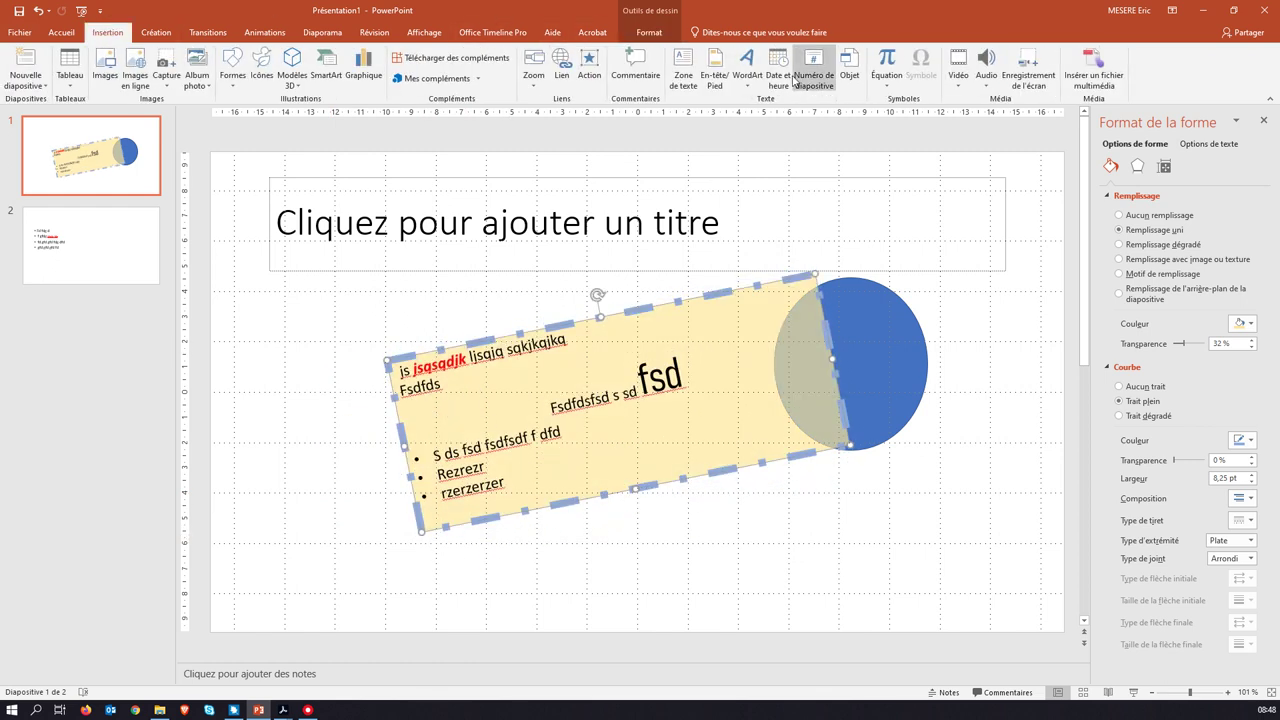
Step: Add a text box reading 'df sd sd sd fsdsd' above-left of the yellow shape
left_click(683, 70)
left_click_drag(261, 291, 401, 392)
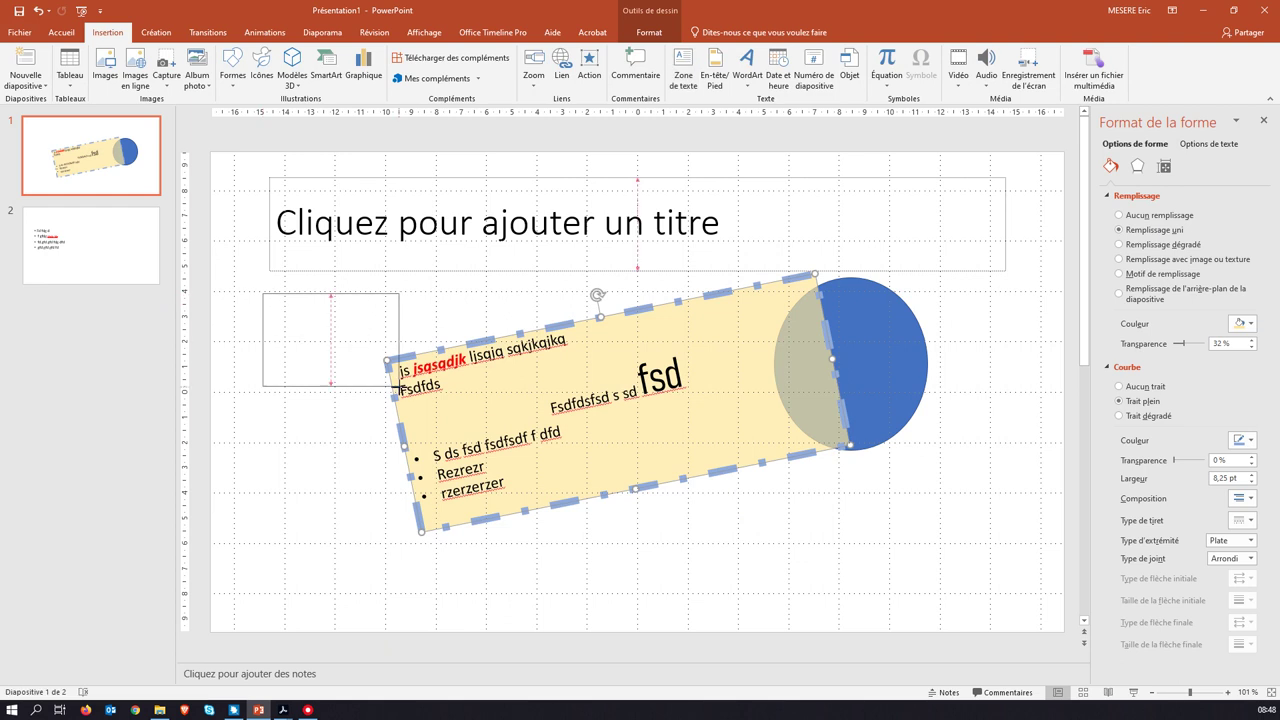
type("df sd sd")
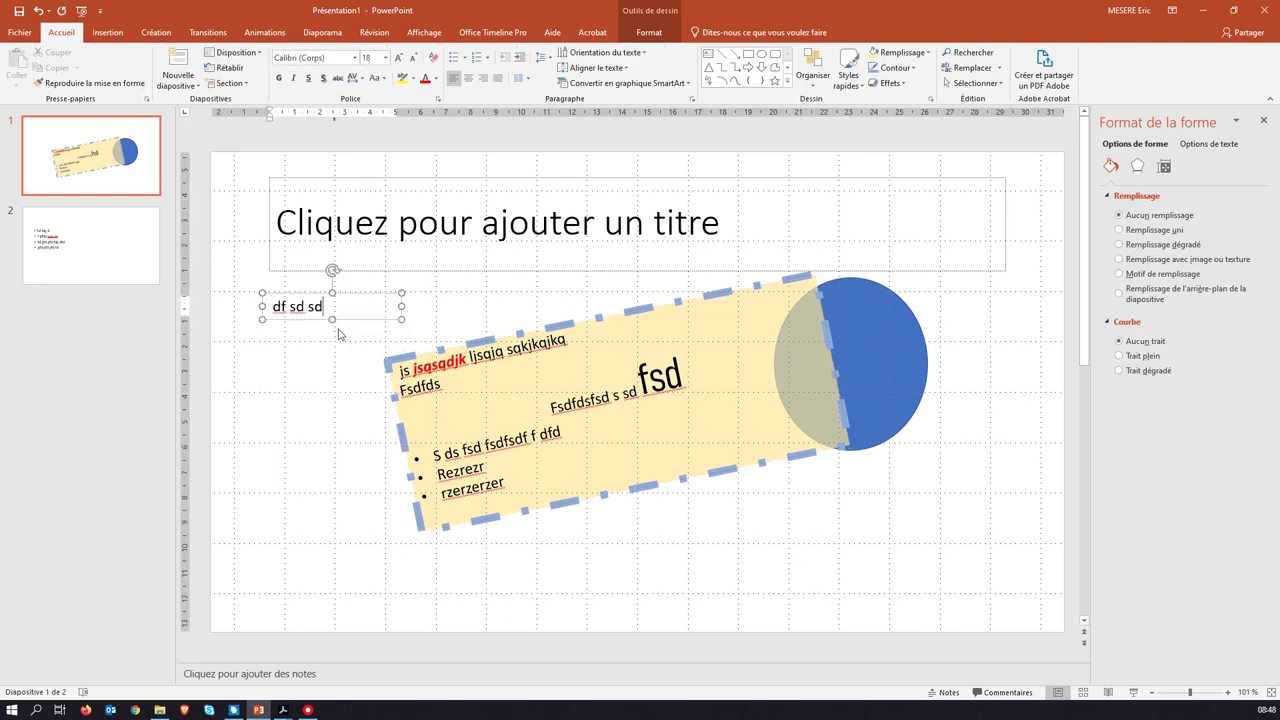
type(" sd fsdsd")
Step: Select the yellow box's first paragraph, view its Paragraph settings unchanged, then deselect
triple_click(450, 385)
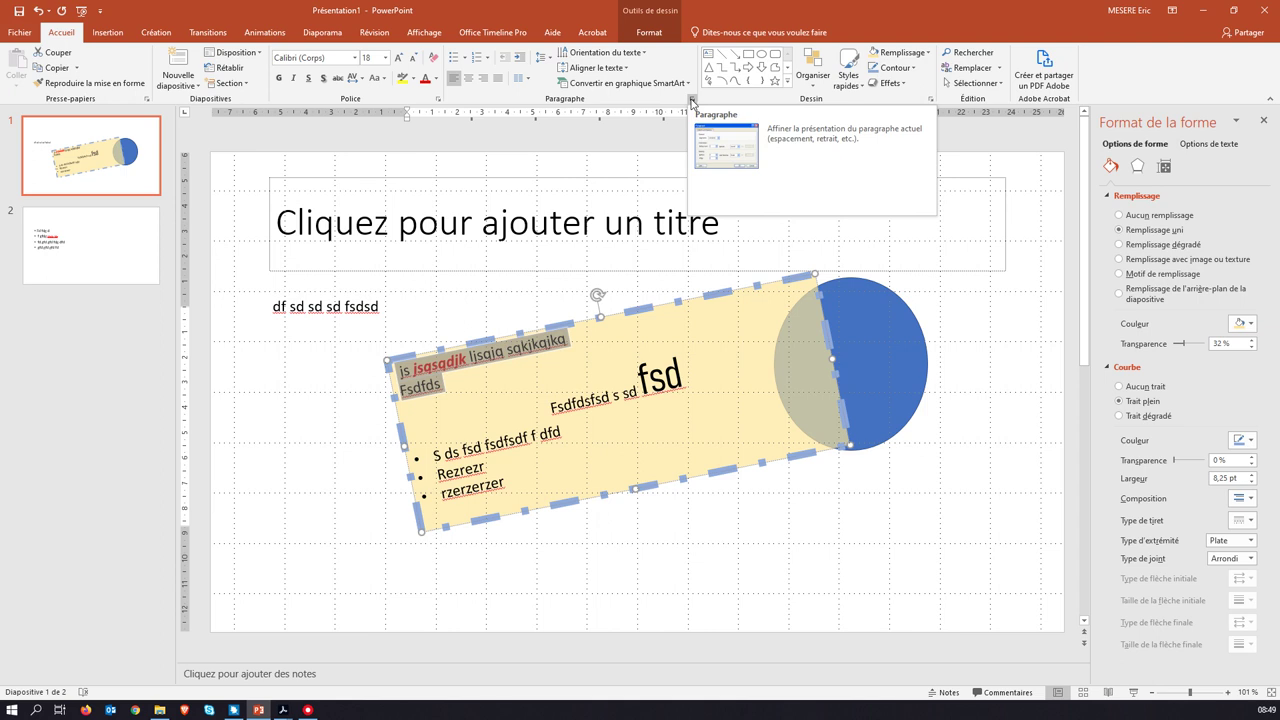
left_click(691, 102)
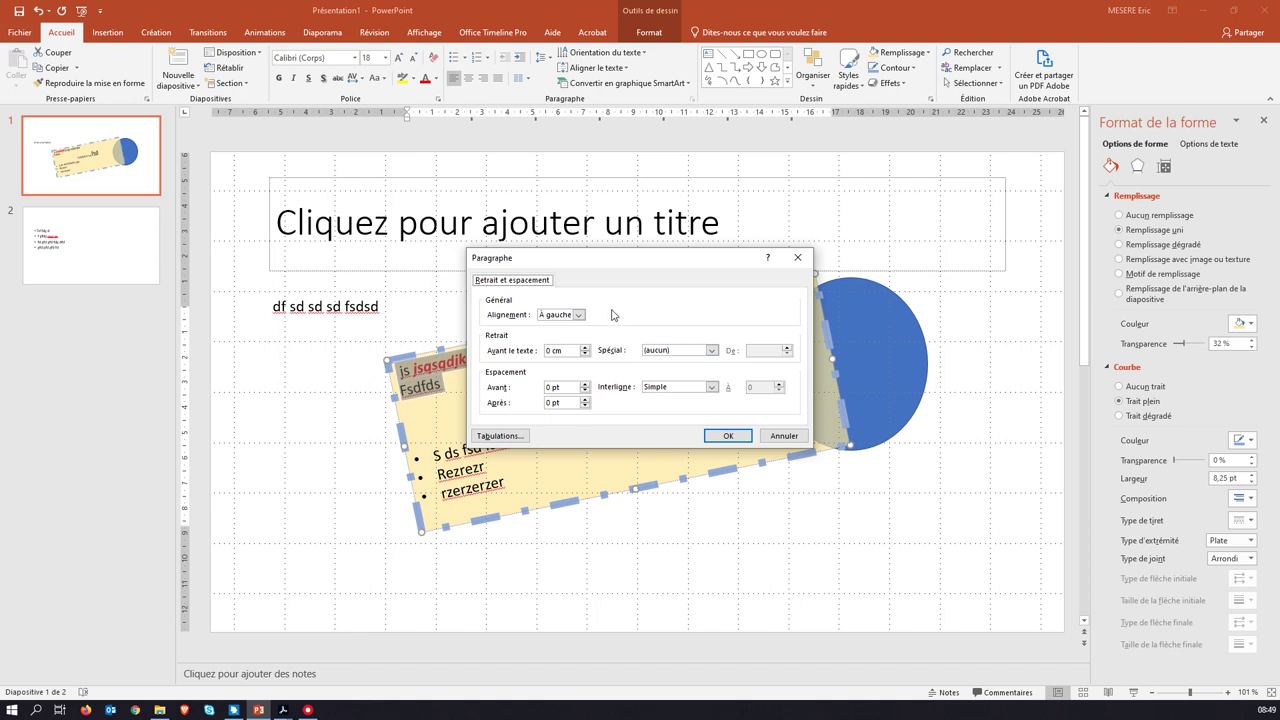
left_click(800, 259)
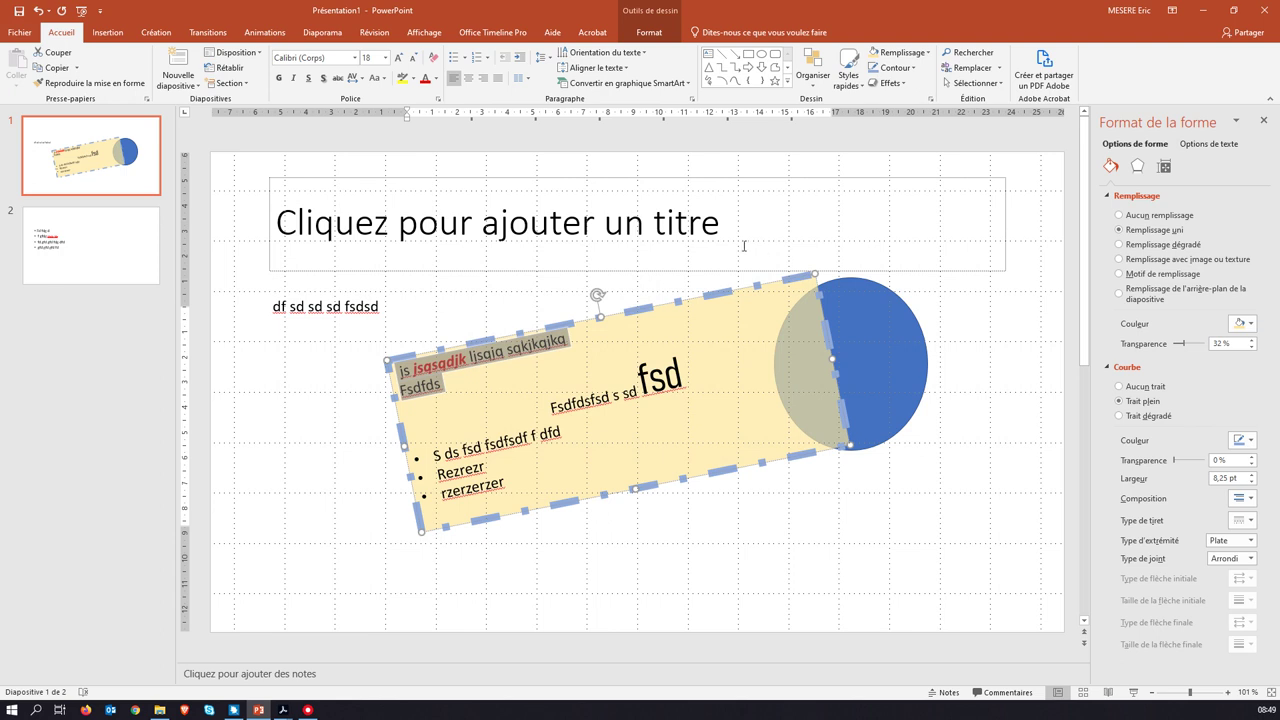
left_click(309, 366)
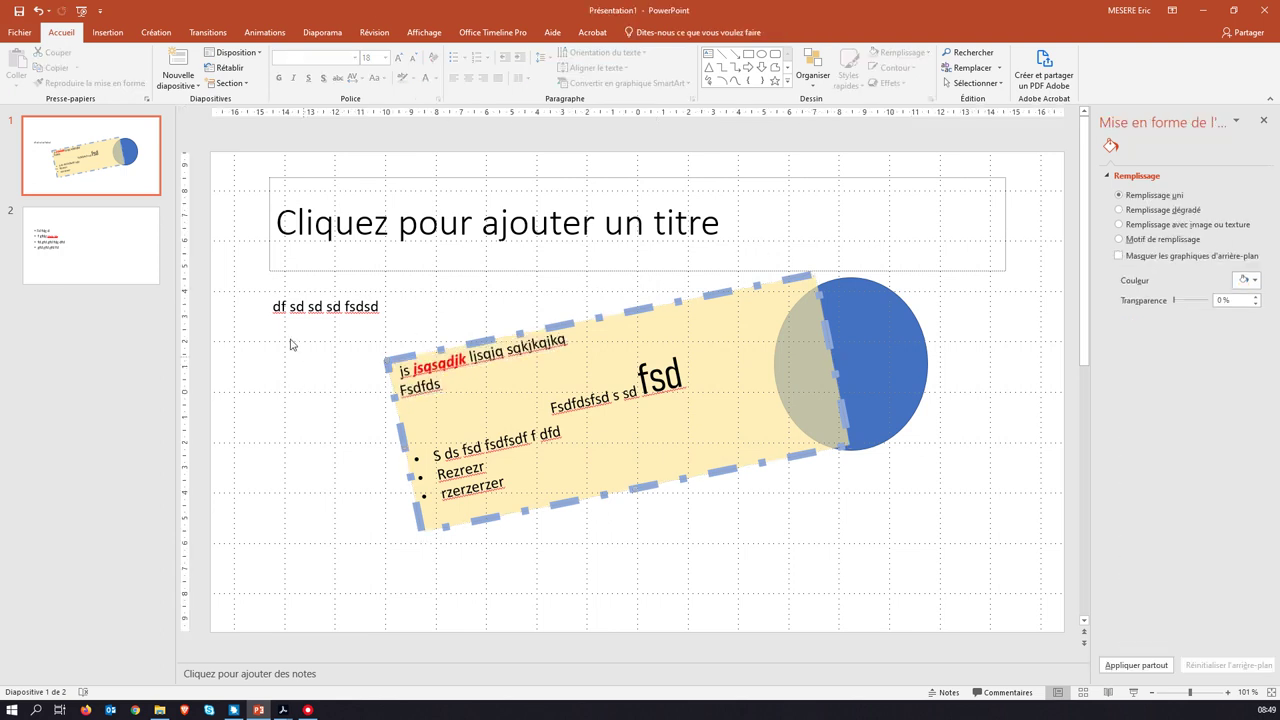
Step: Insert two new blank slides after slide 2
left_click_drag(100, 223, 97, 305)
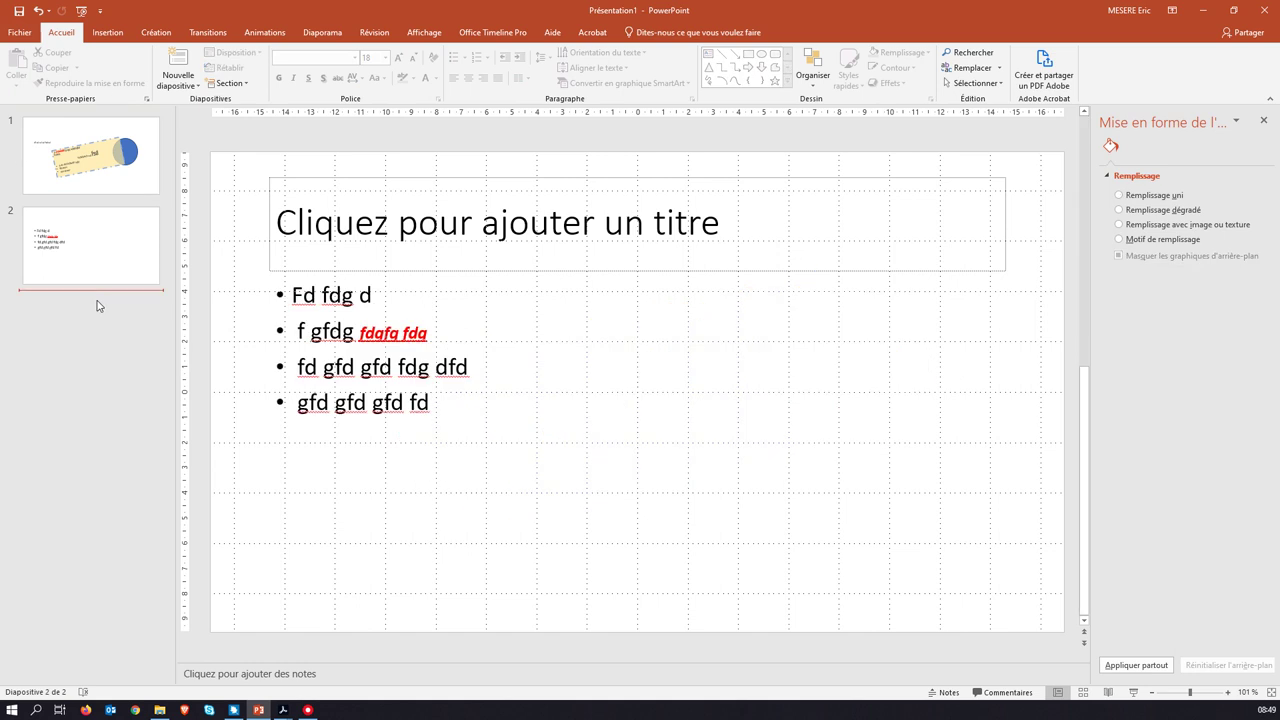
right_click(86, 302)
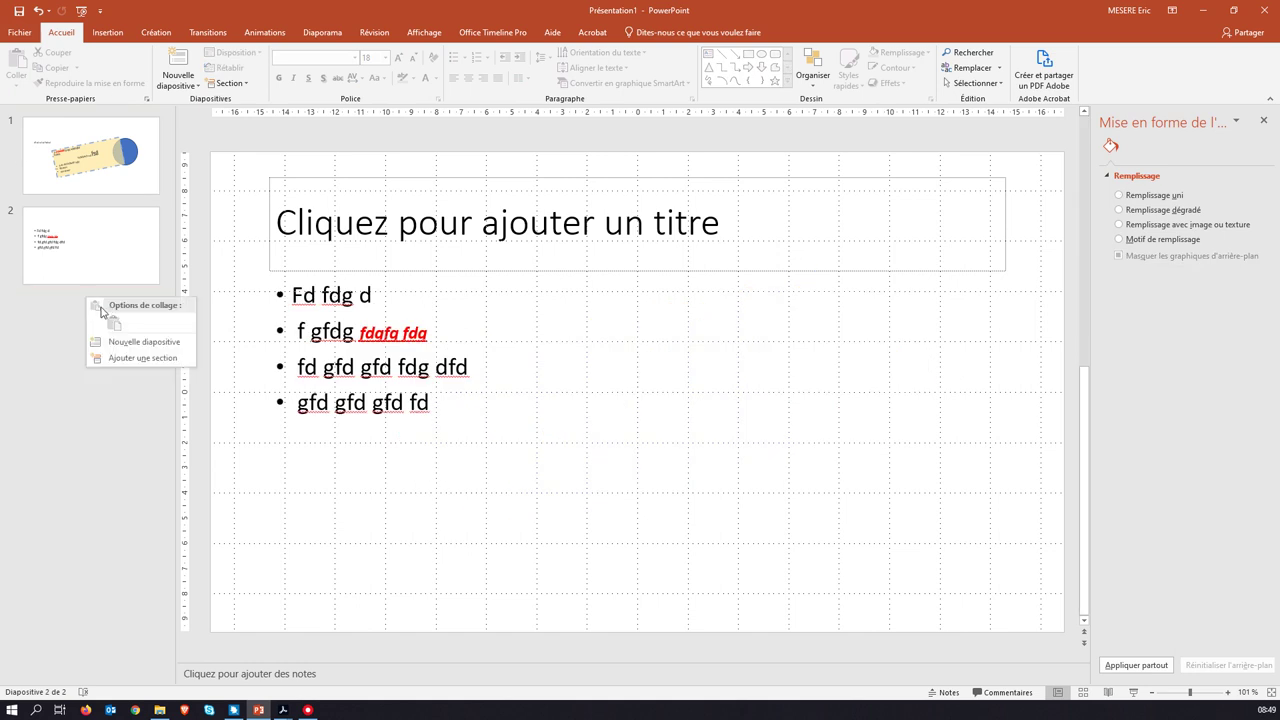
left_click(118, 342)
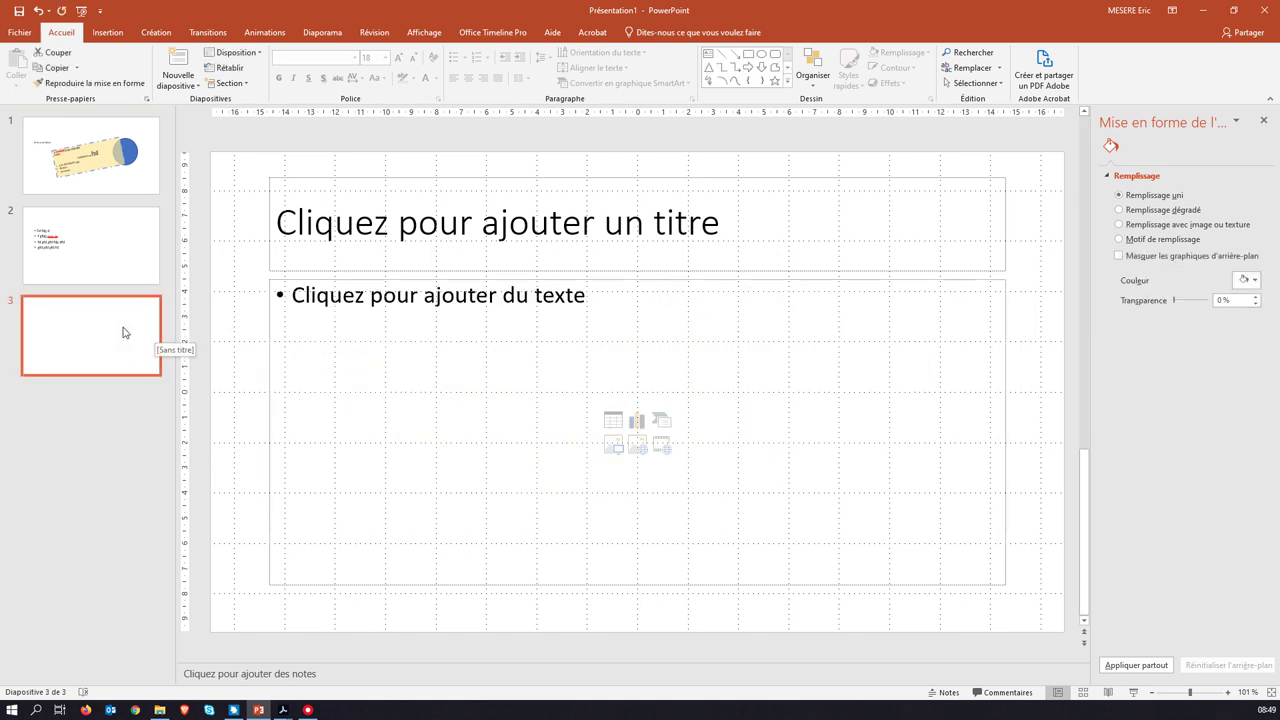
right_click(118, 401)
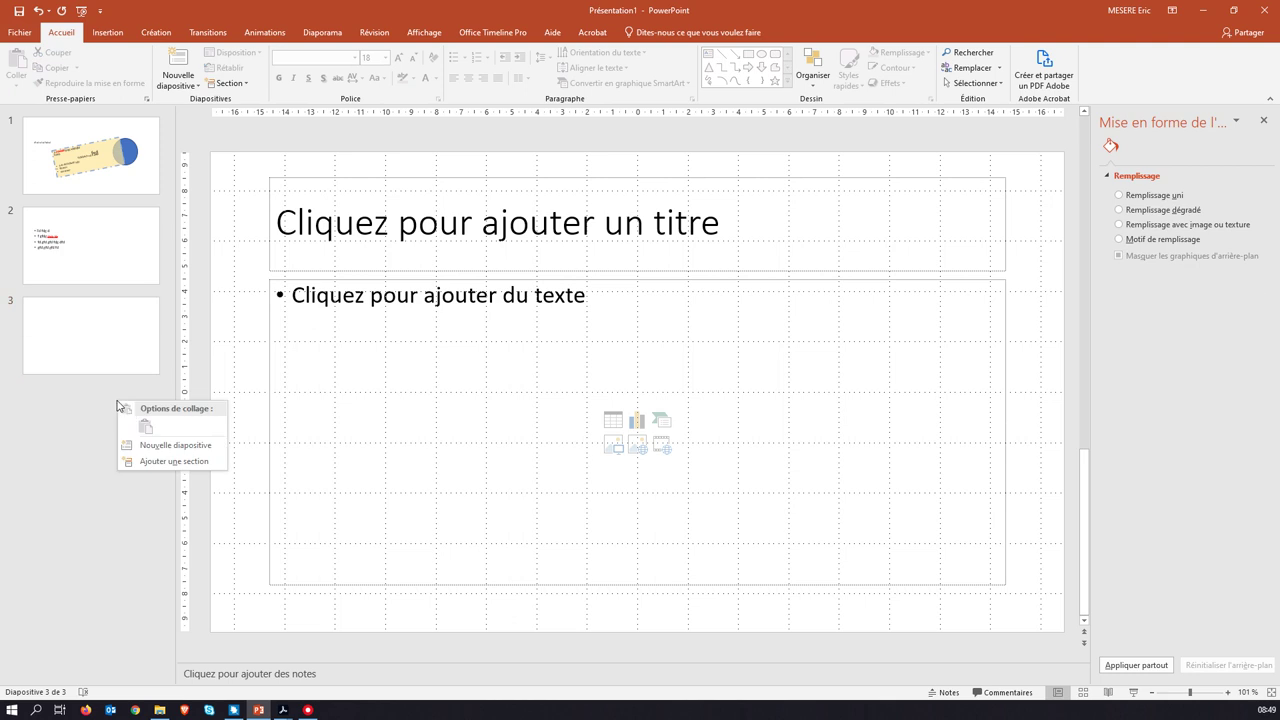
left_click(159, 450)
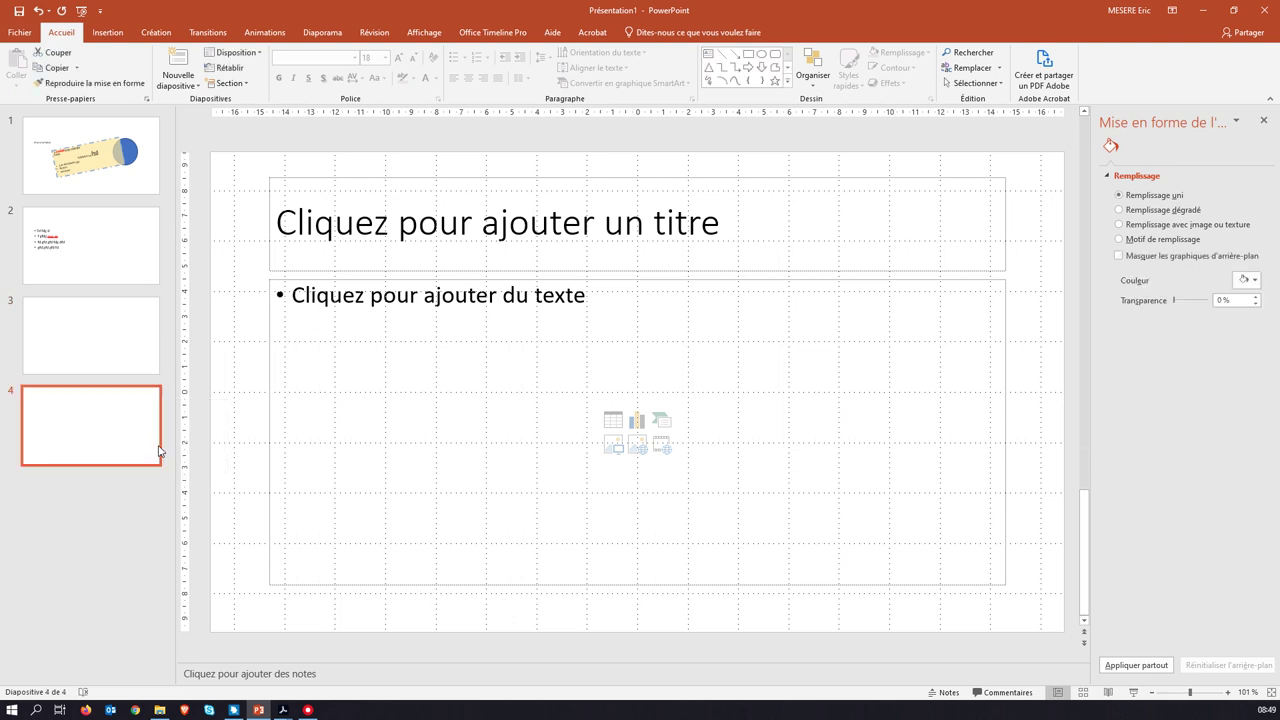
Step: Title slide 3 'test', then select slide 4
left_click(103, 334)
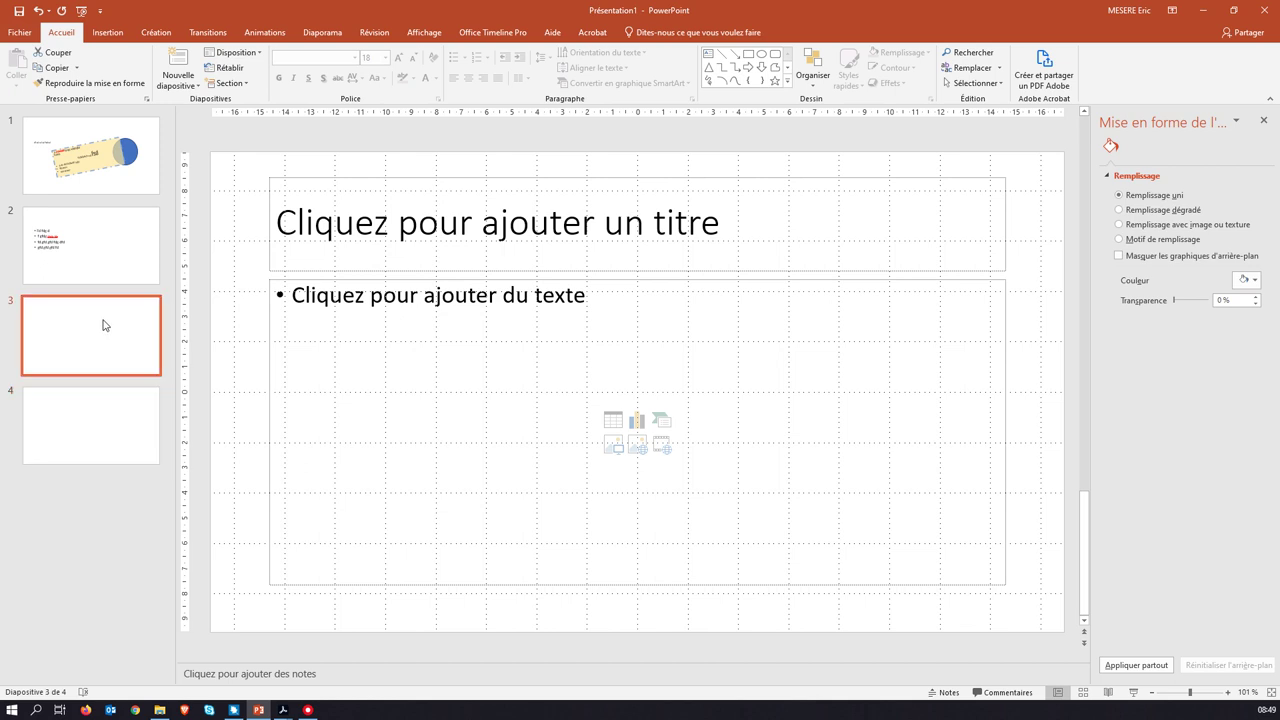
left_click(376, 245)
type("test")
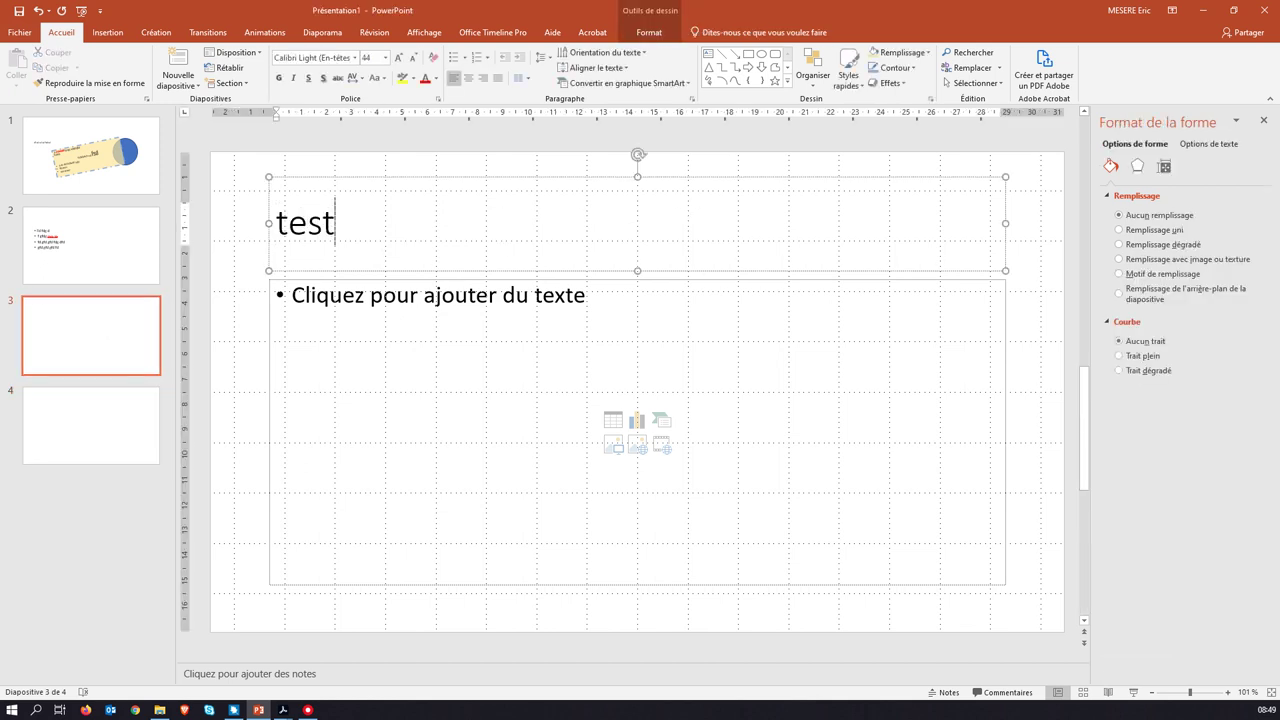
left_click(107, 429)
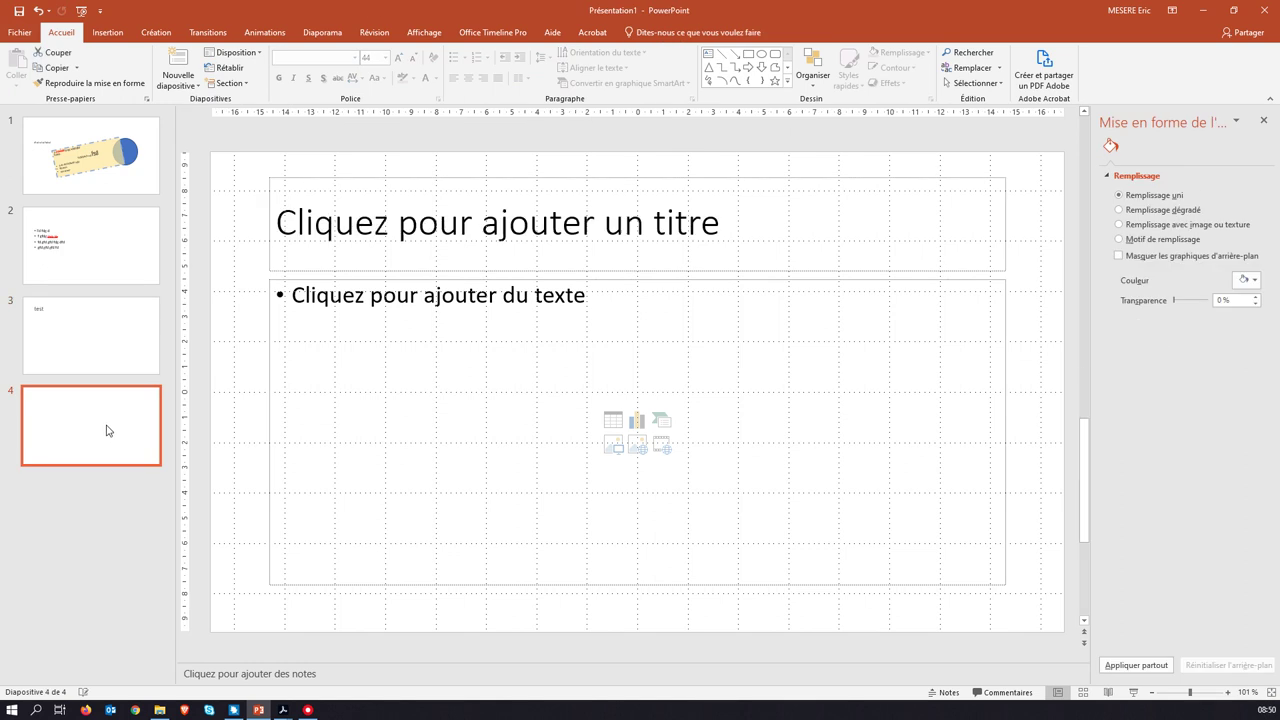
Step: Insert a blank slide after slide 1 and move the bulleted slide back to second place
left_click(85, 203)
right_click(86, 200)
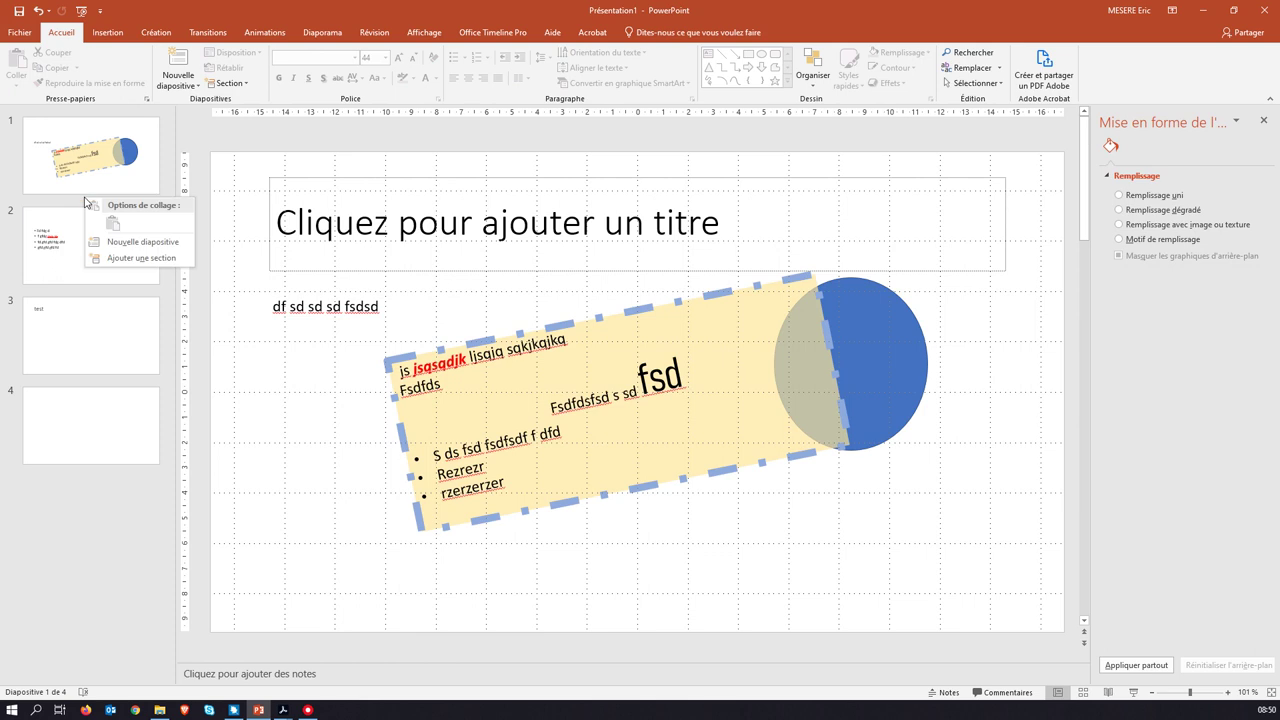
left_click(125, 247)
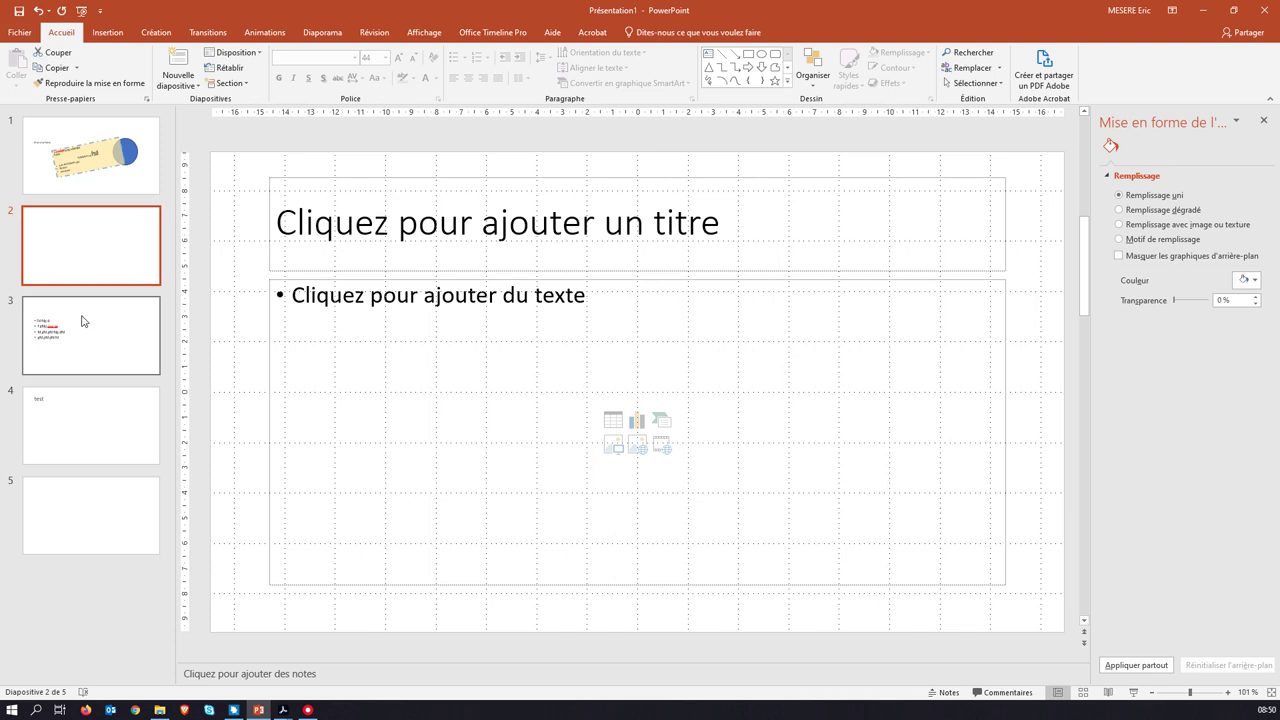
left_click_drag(95, 337, 94, 225)
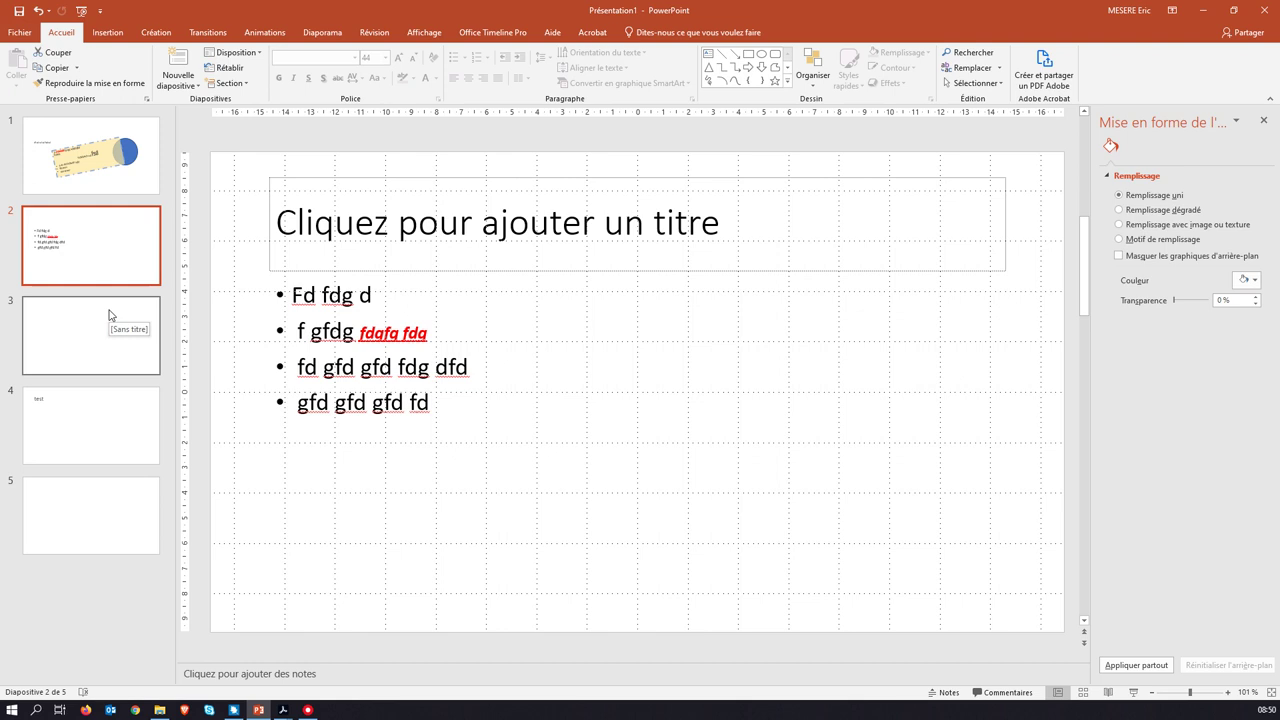
Step: Delete the extra blank fifth slide and return to slide 1
right_click(87, 525)
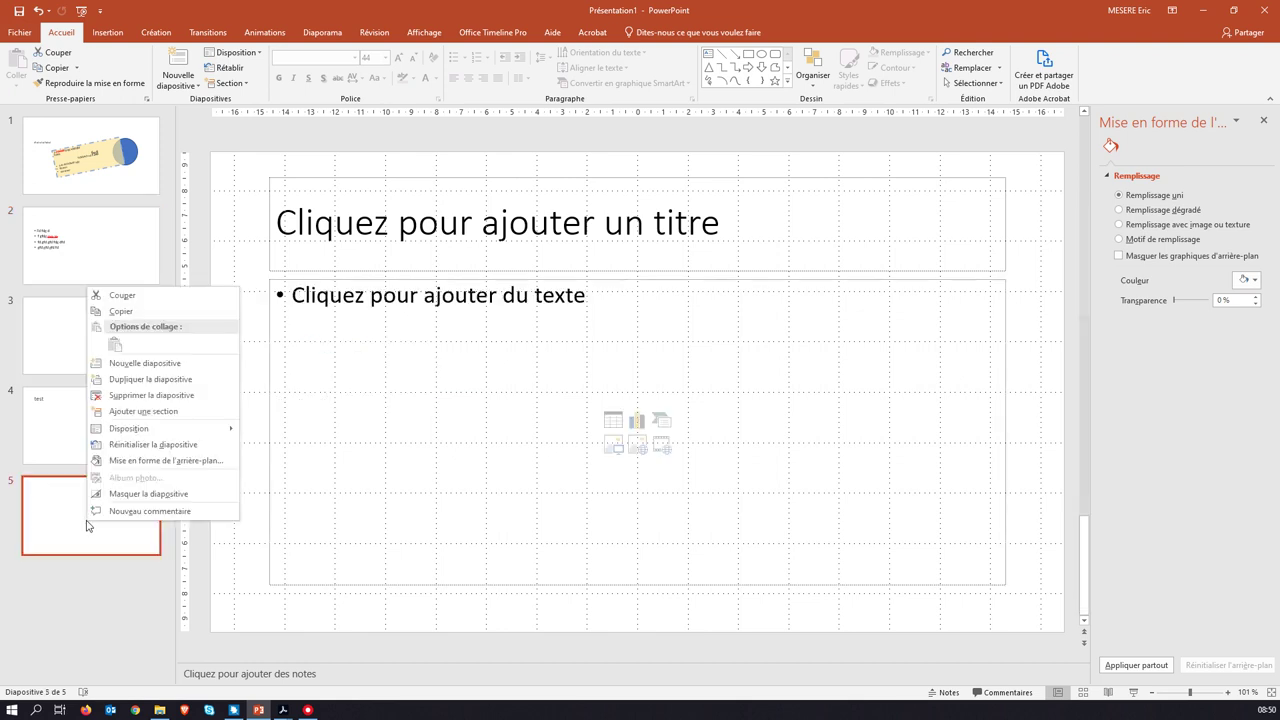
left_click(151, 396)
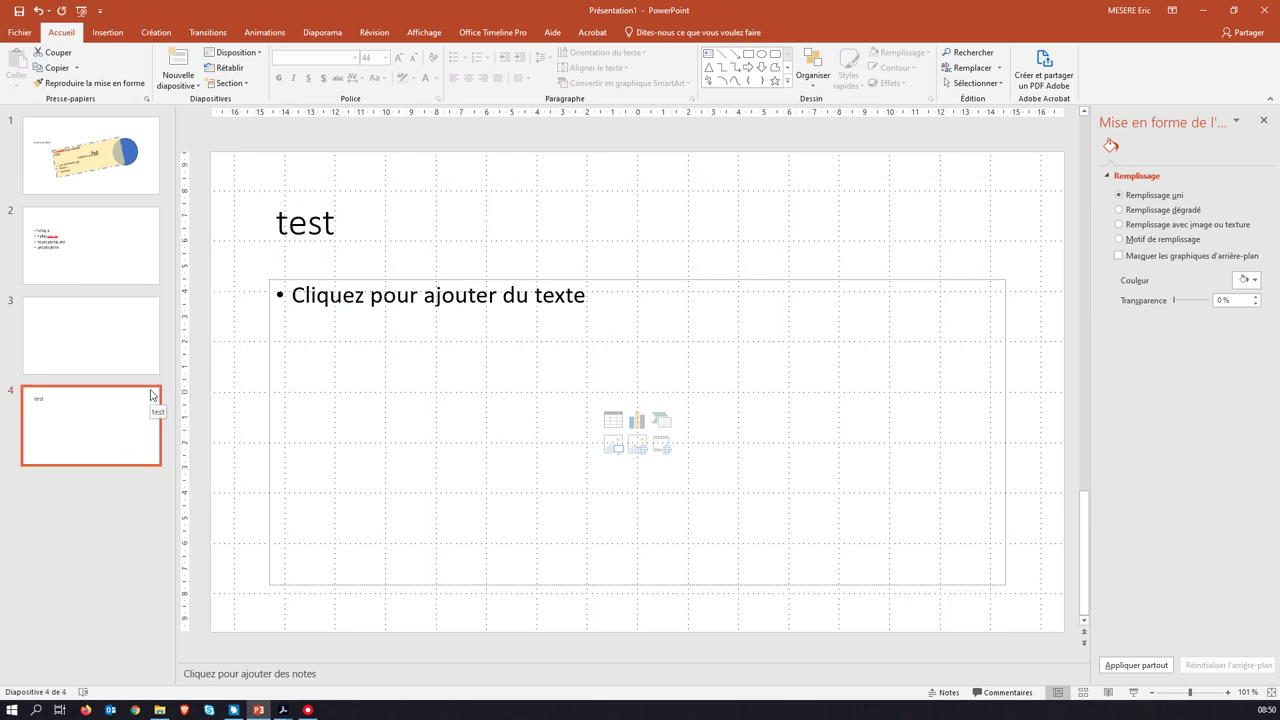
left_click(113, 188)
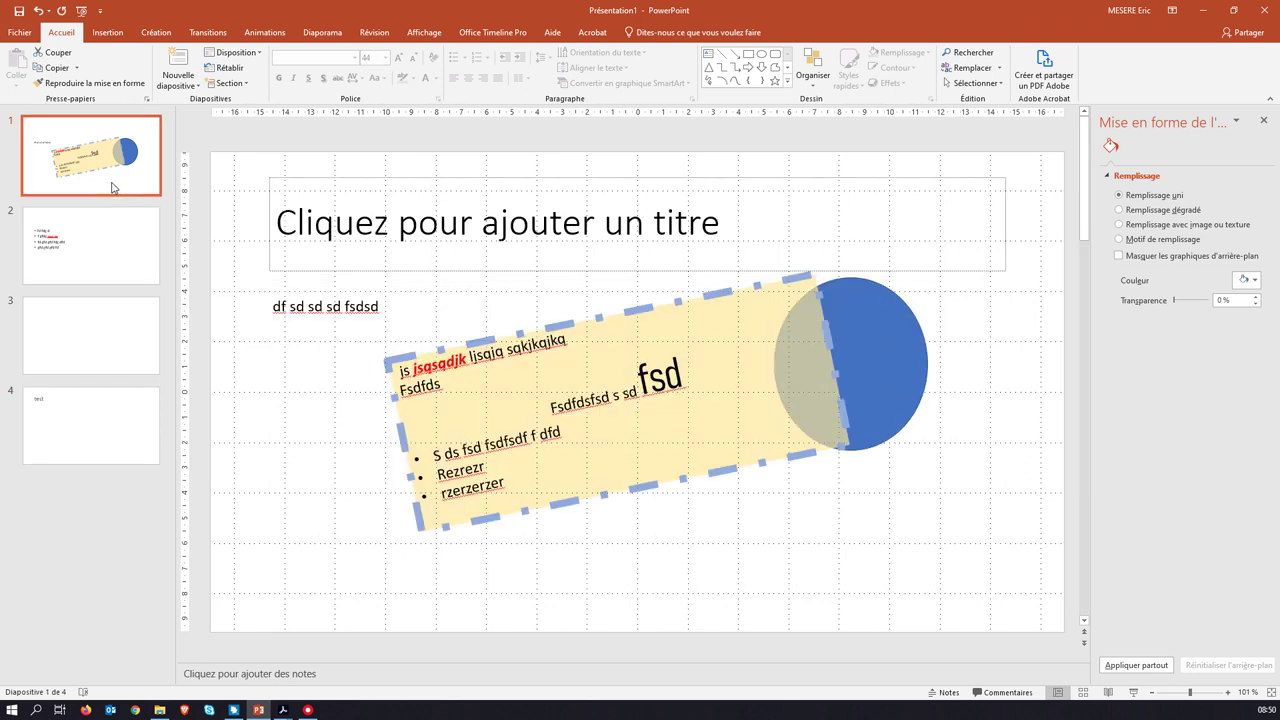
Step: Duplicate slide 1, move the copy to fourth place, then open empty slide 3
right_click(113, 188)
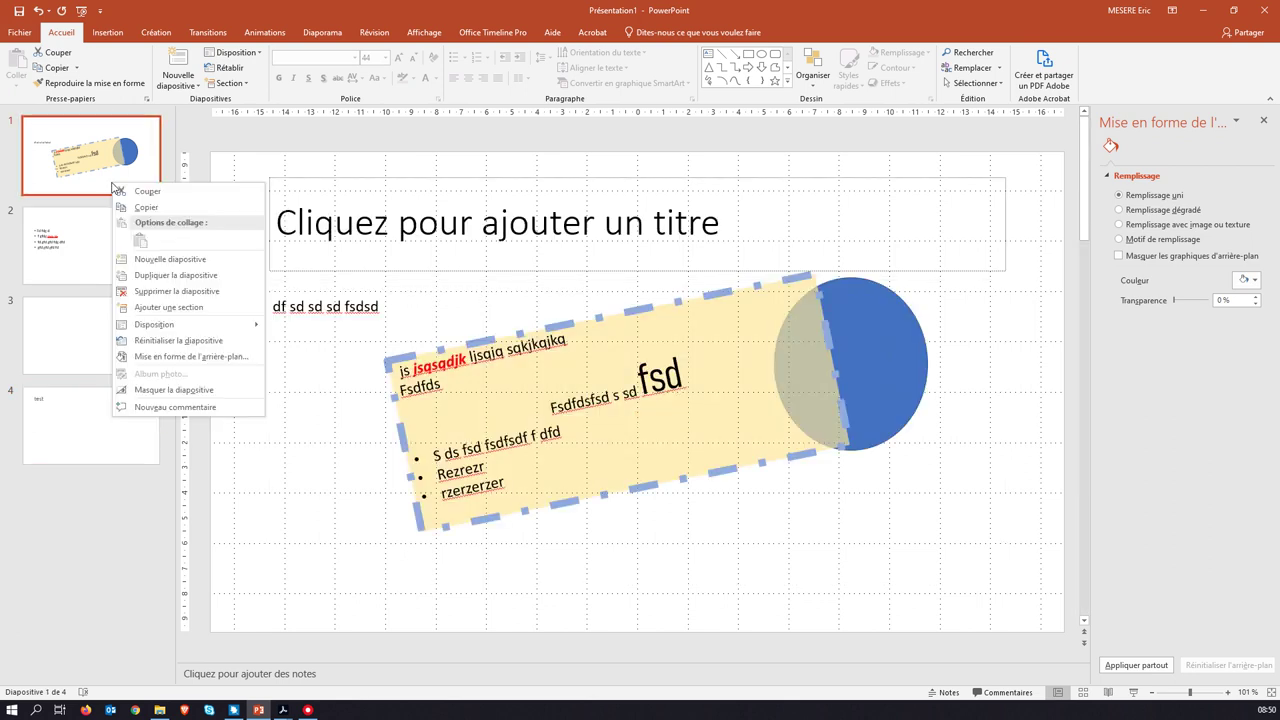
left_click(150, 277)
left_click_drag(100, 245, 100, 451)
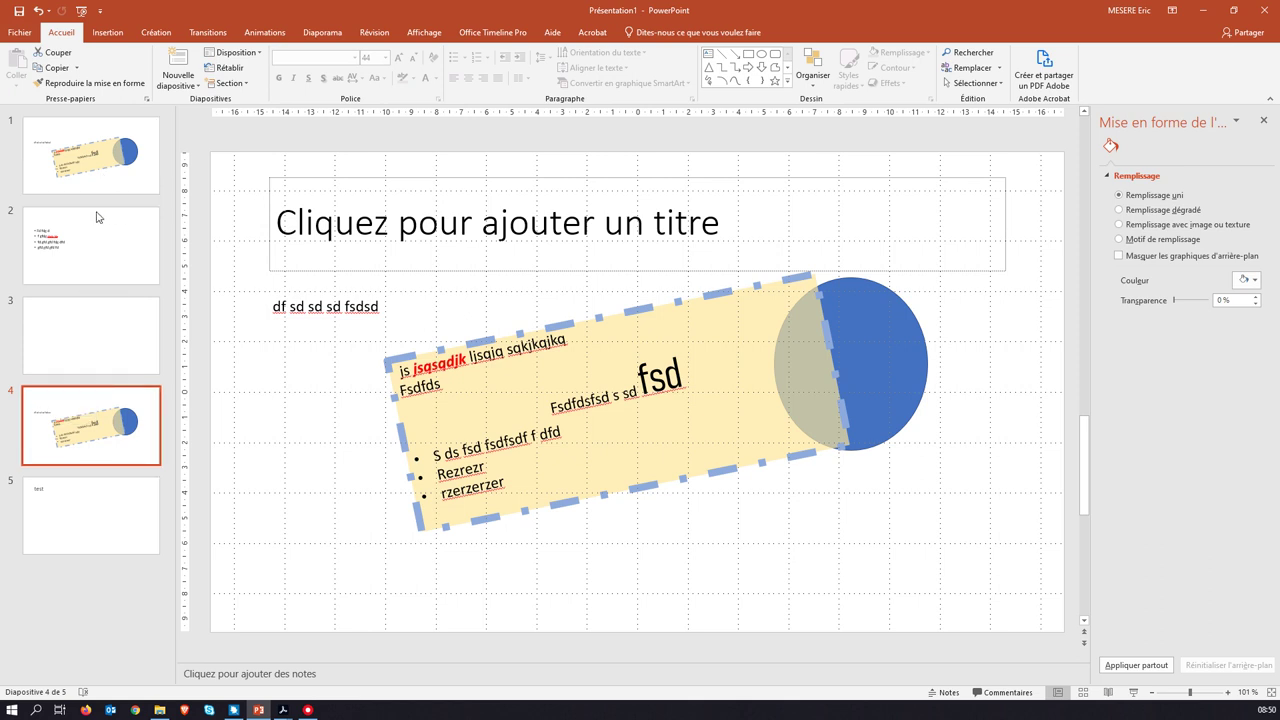
left_click(100, 245)
left_click(98, 328)
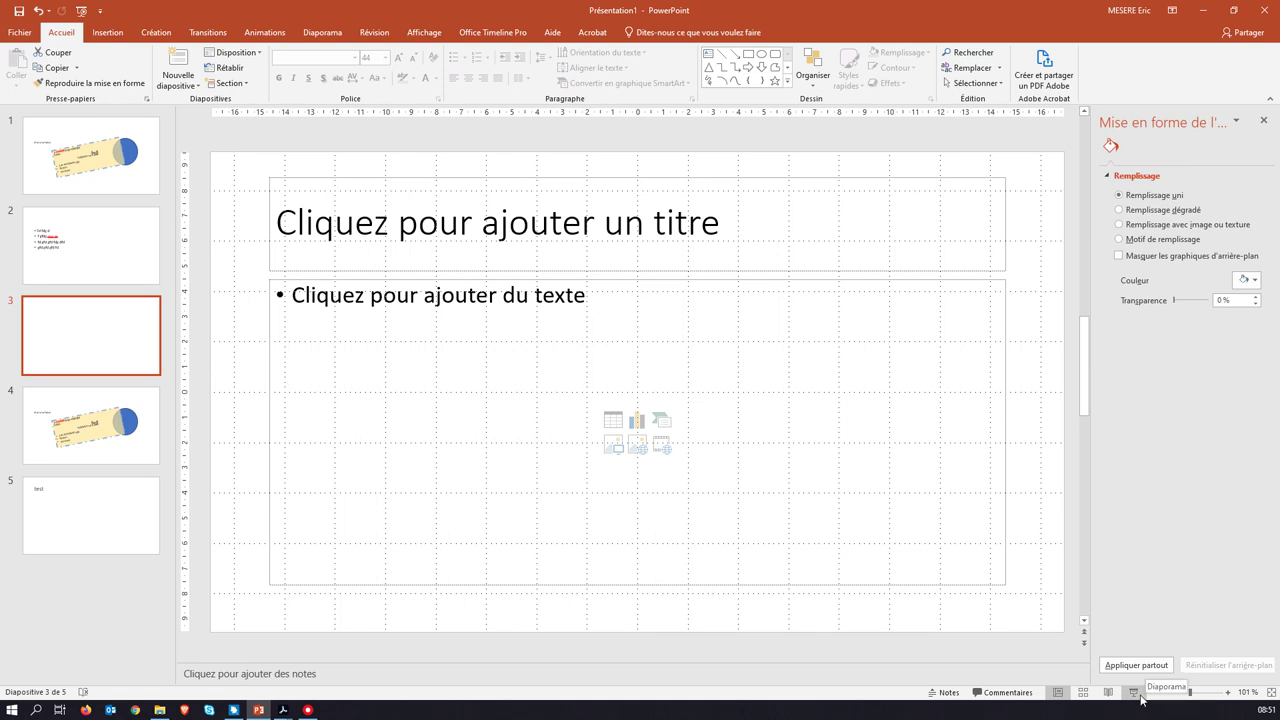
Step: Briefly start the slideshow from slide 3, then from slide 1, exiting each with Esc
left_click(1136, 699)
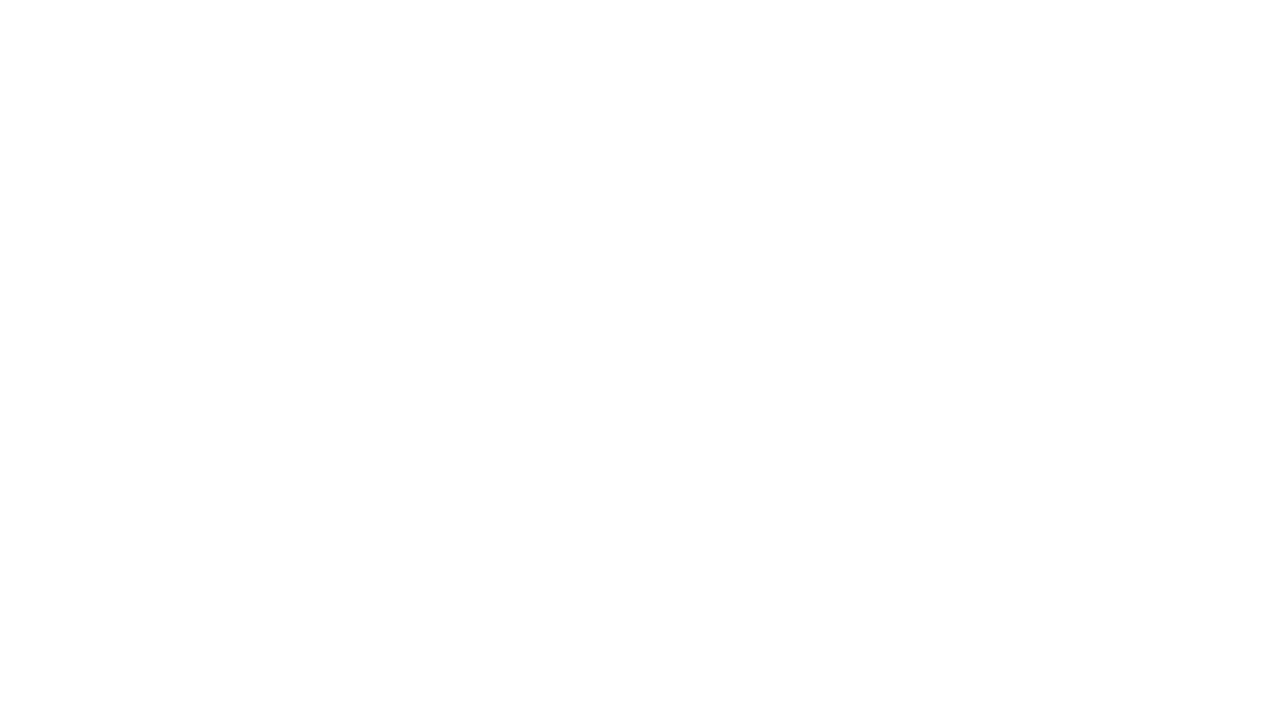
key("Escape")
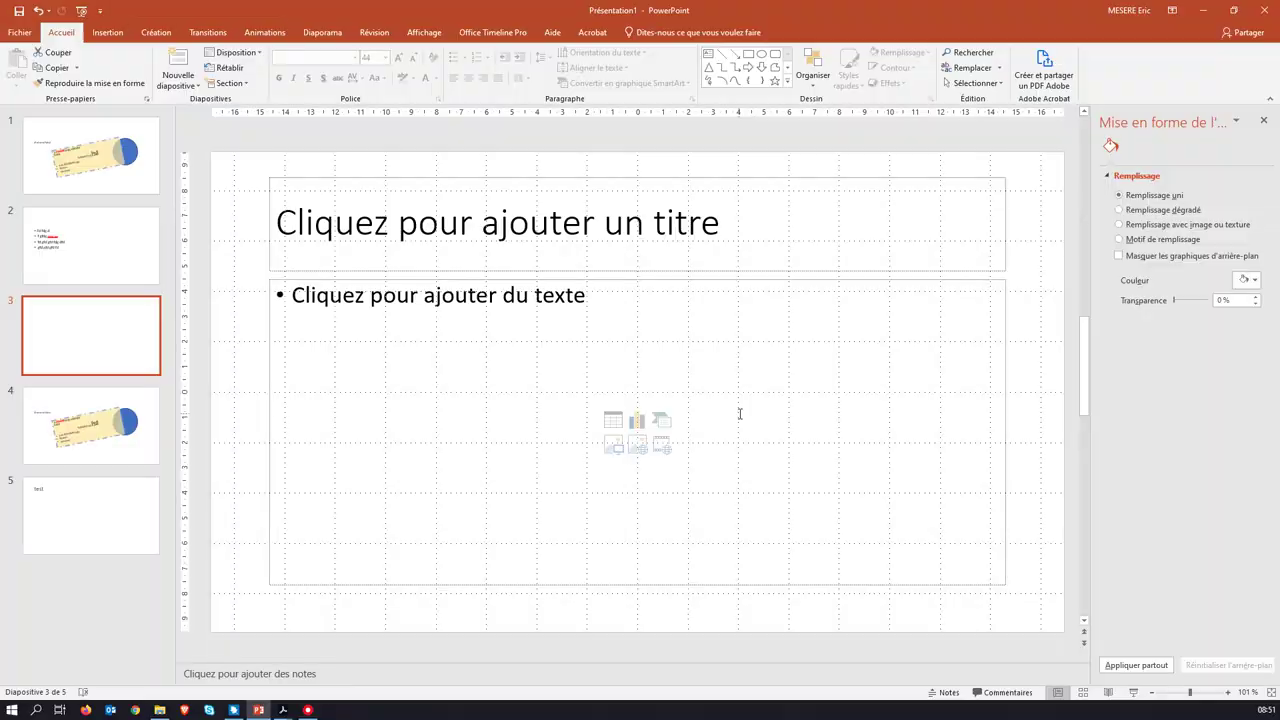
left_click(118, 170)
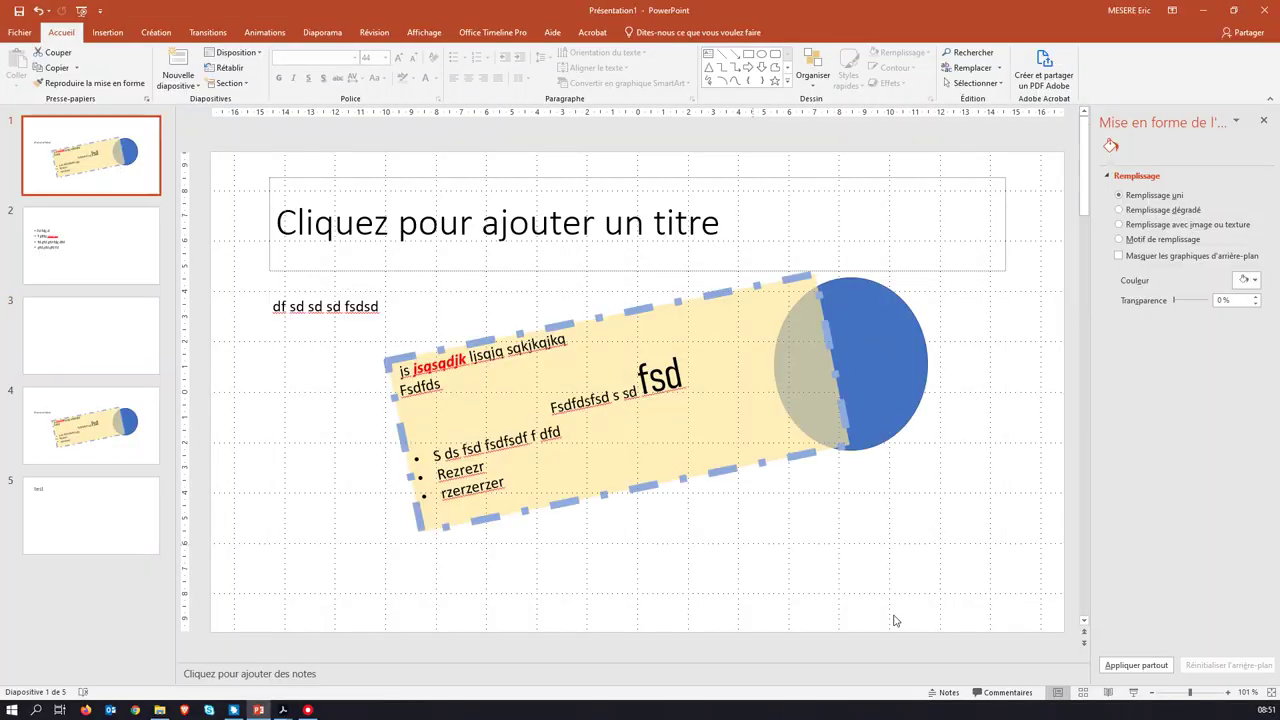
left_click(1131, 698)
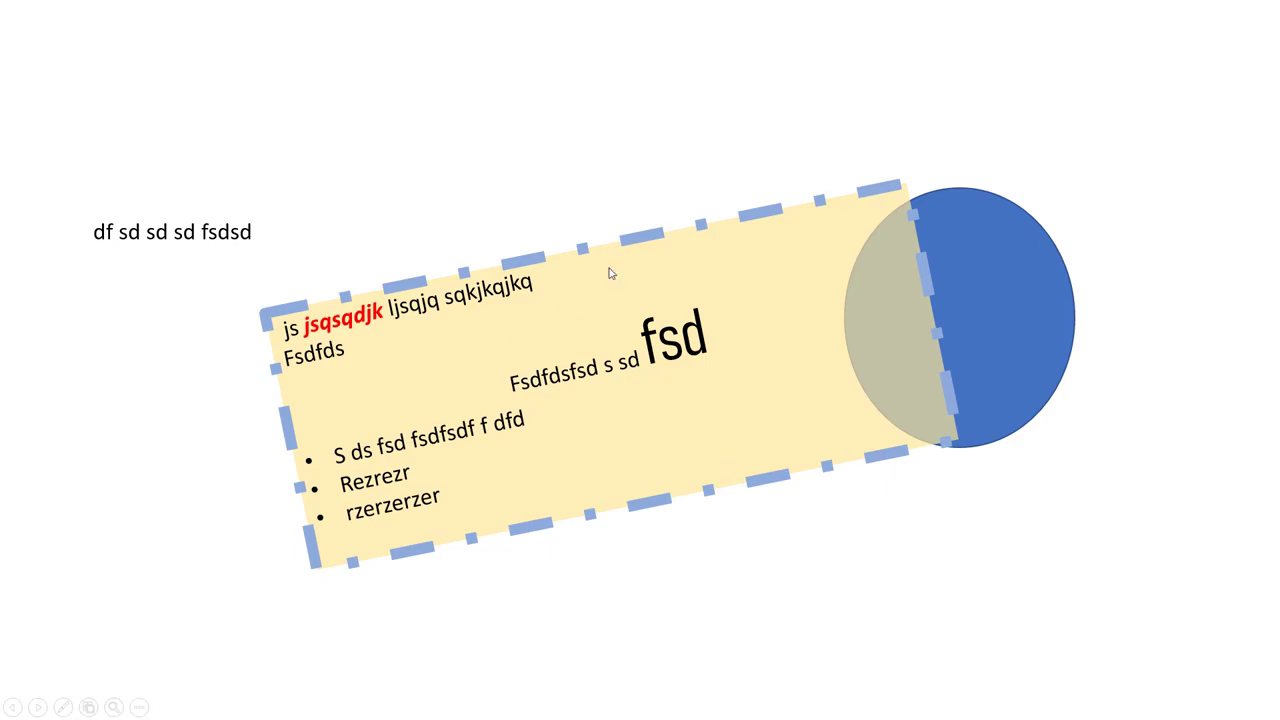
key("Escape")
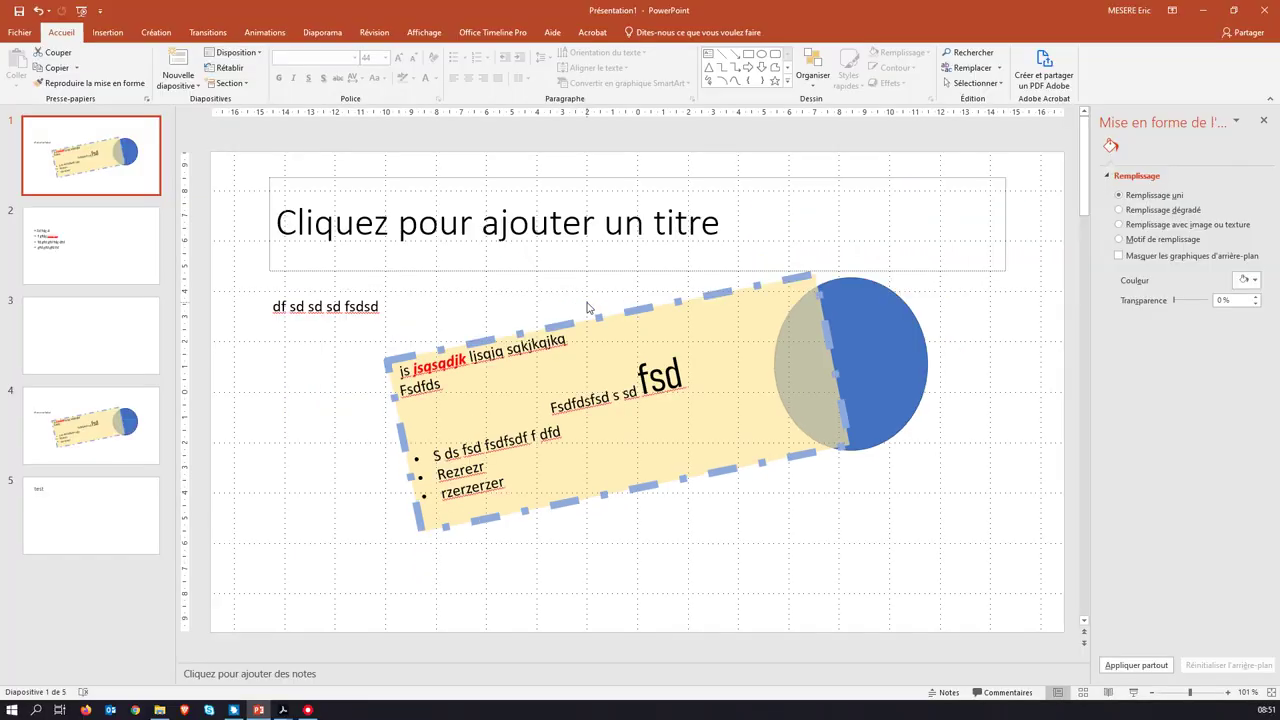
Step: Run the slideshow from slide 1, stepping back and forth through slides 1-3, then exit
left_click(1135, 698)
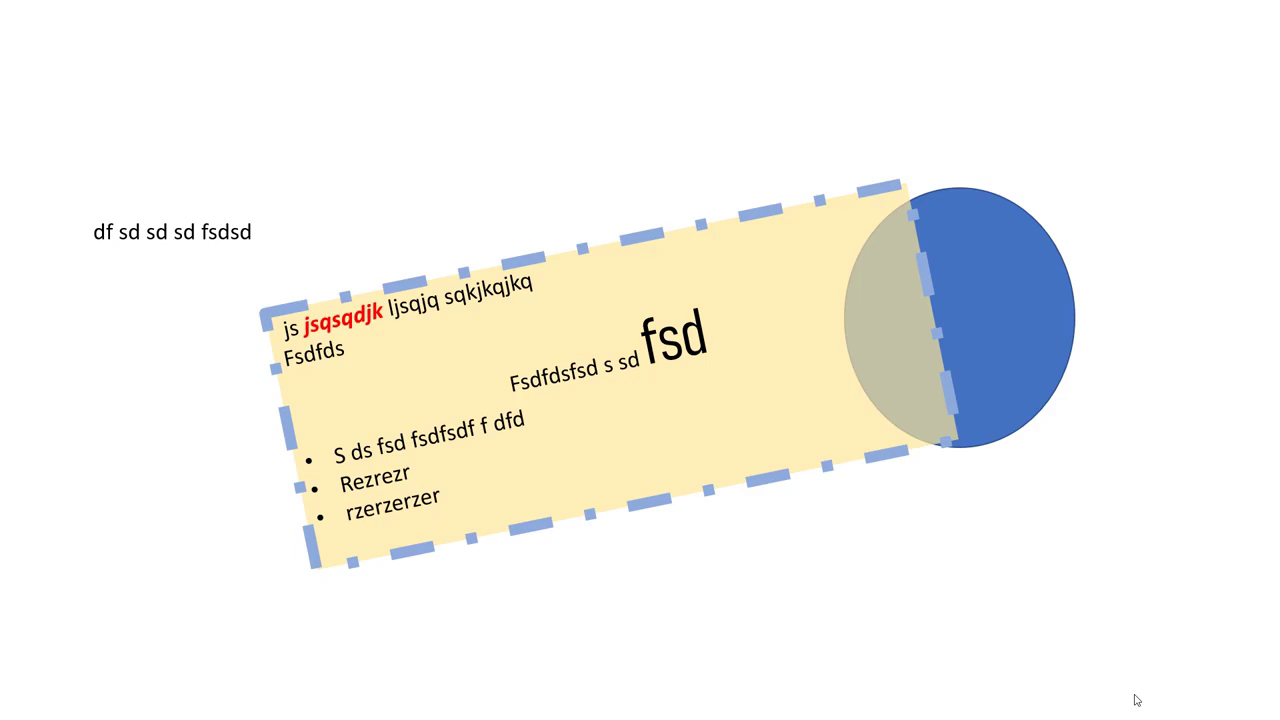
left_click(835, 496)
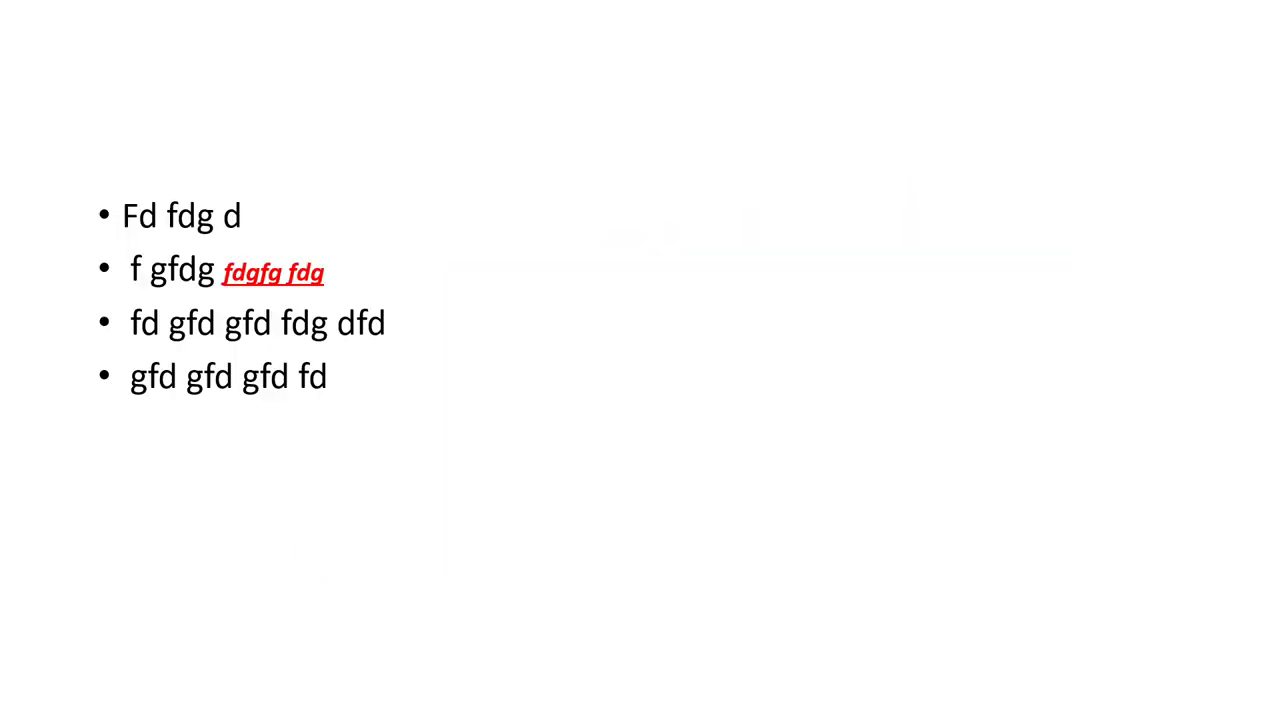
key("Left")
key("Right")
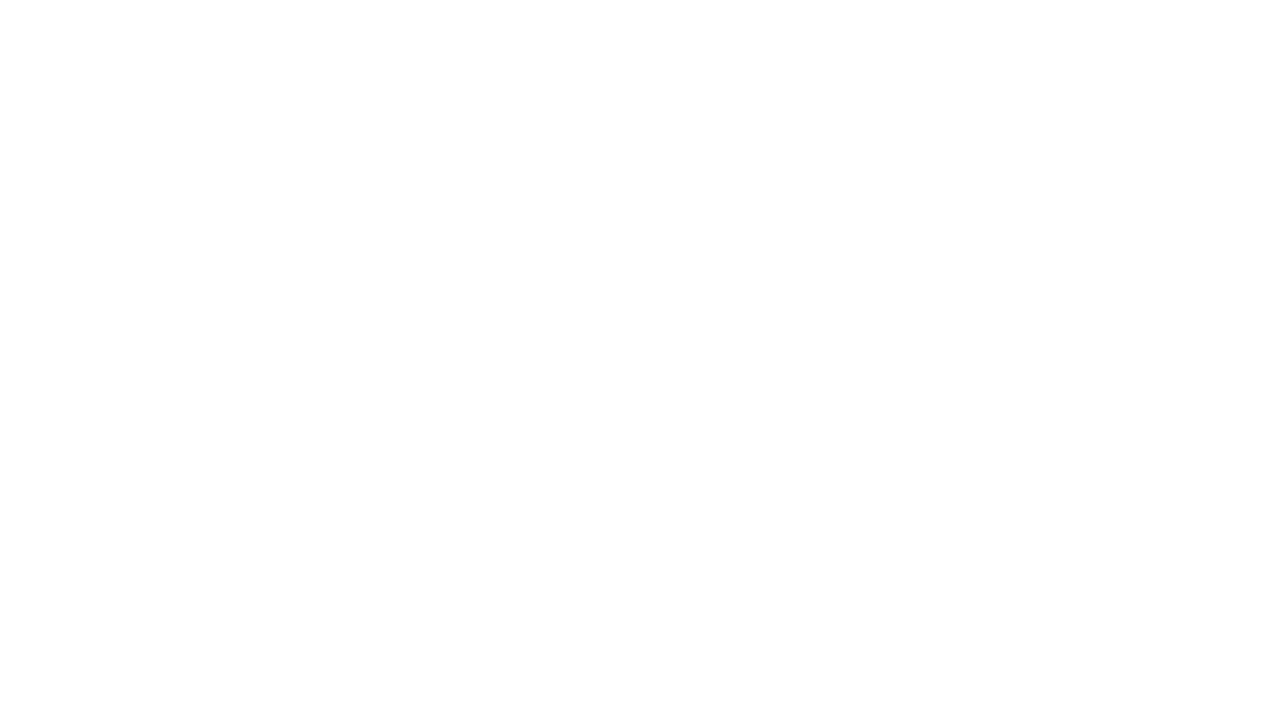
key("Left")
key("Right")
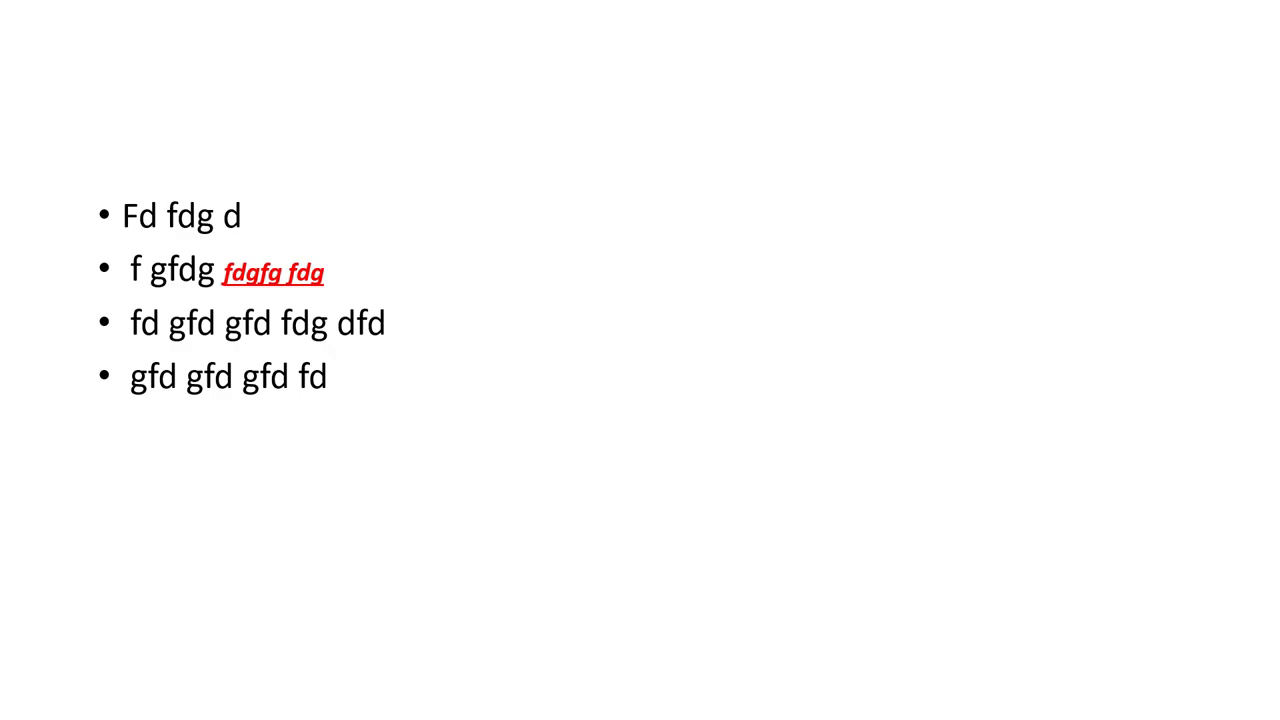
left_click(770, 350)
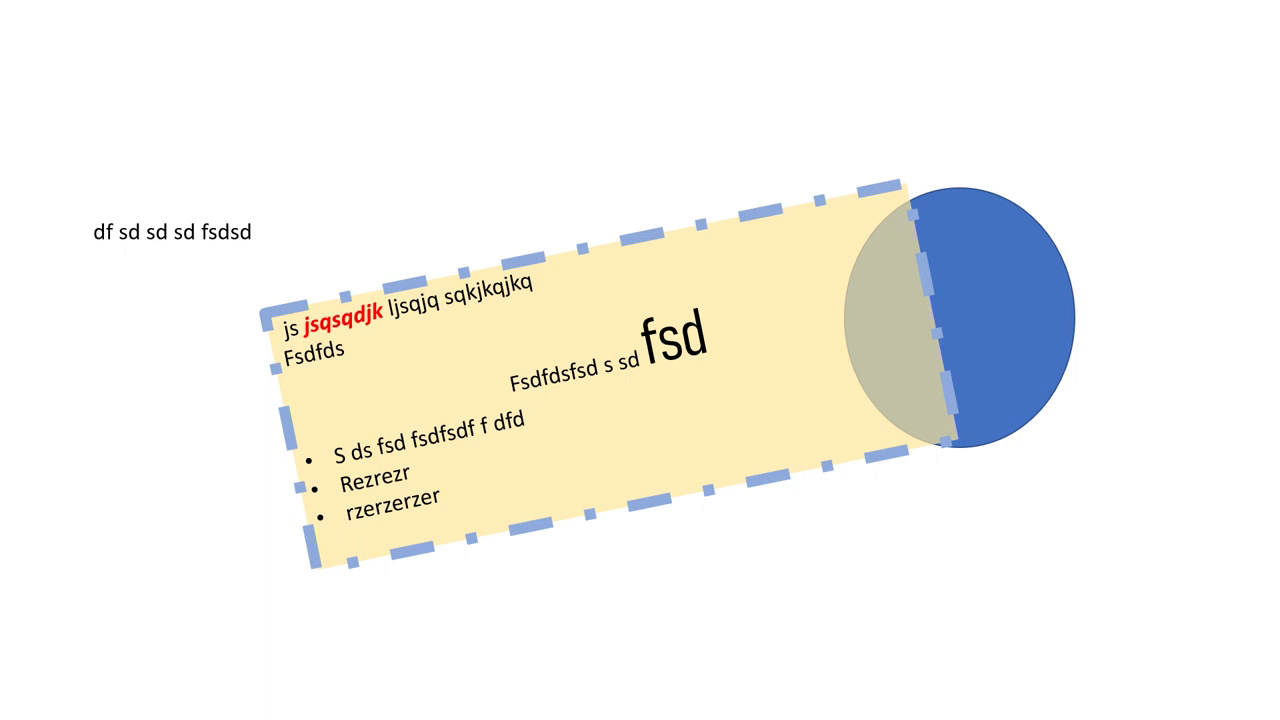
key("Escape")
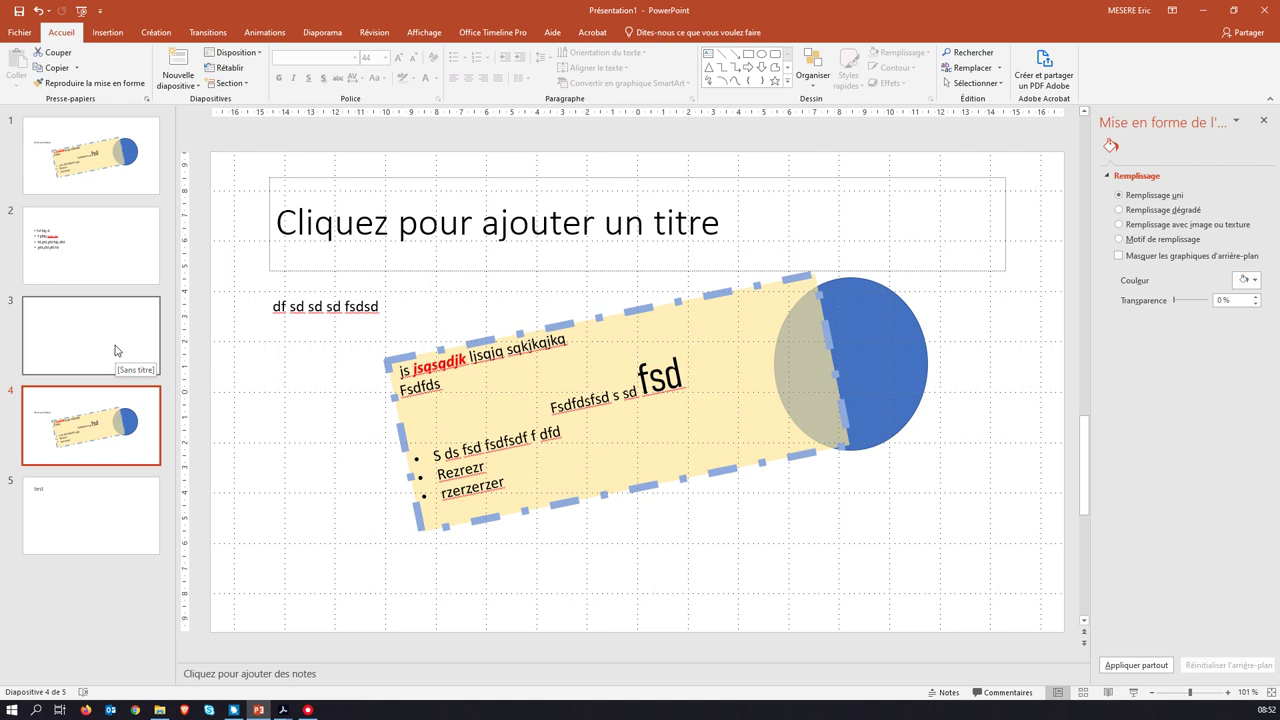
Step: Apply the green Facette theme and review it across all five slides
left_click(160, 36)
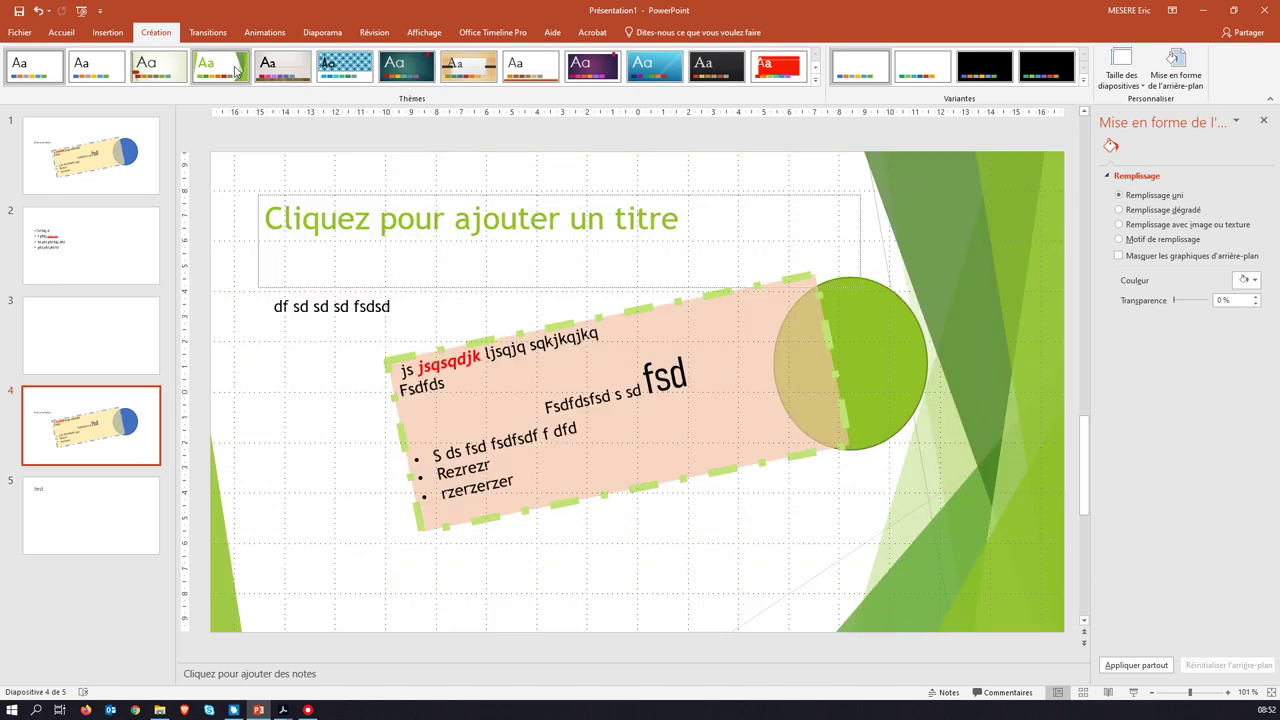
left_click(236, 70)
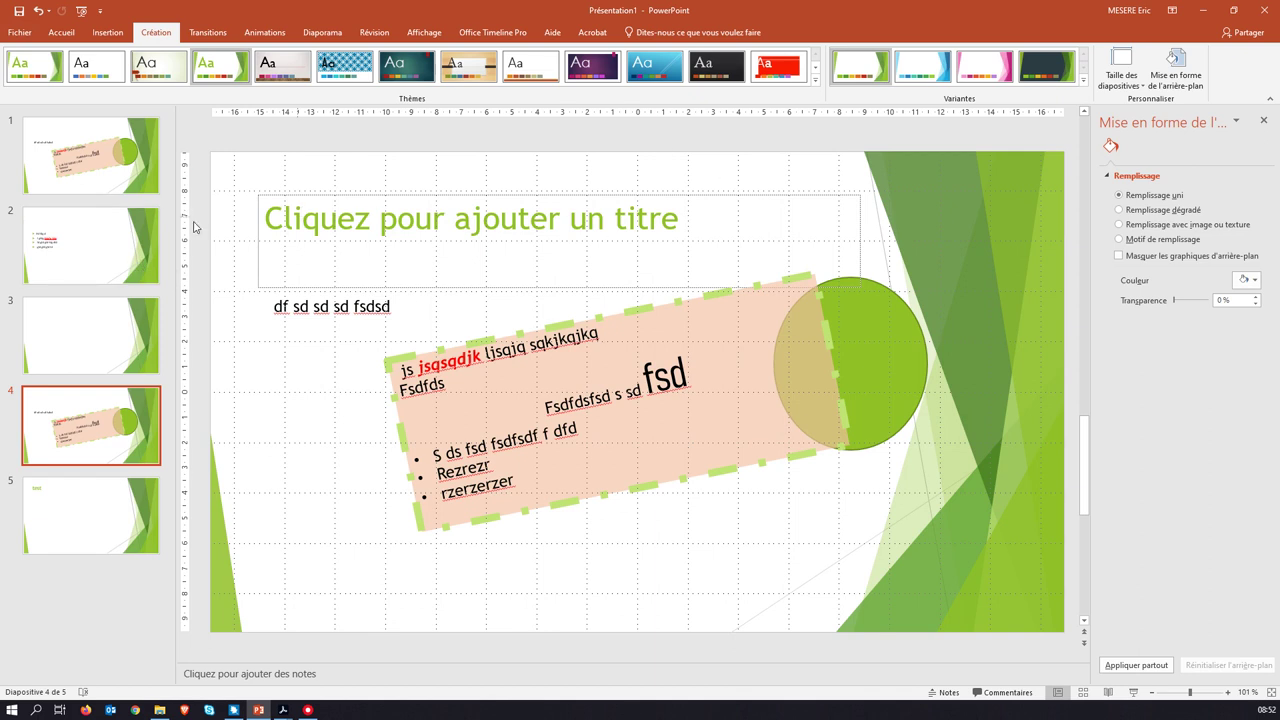
left_click(87, 263)
left_click(90, 343)
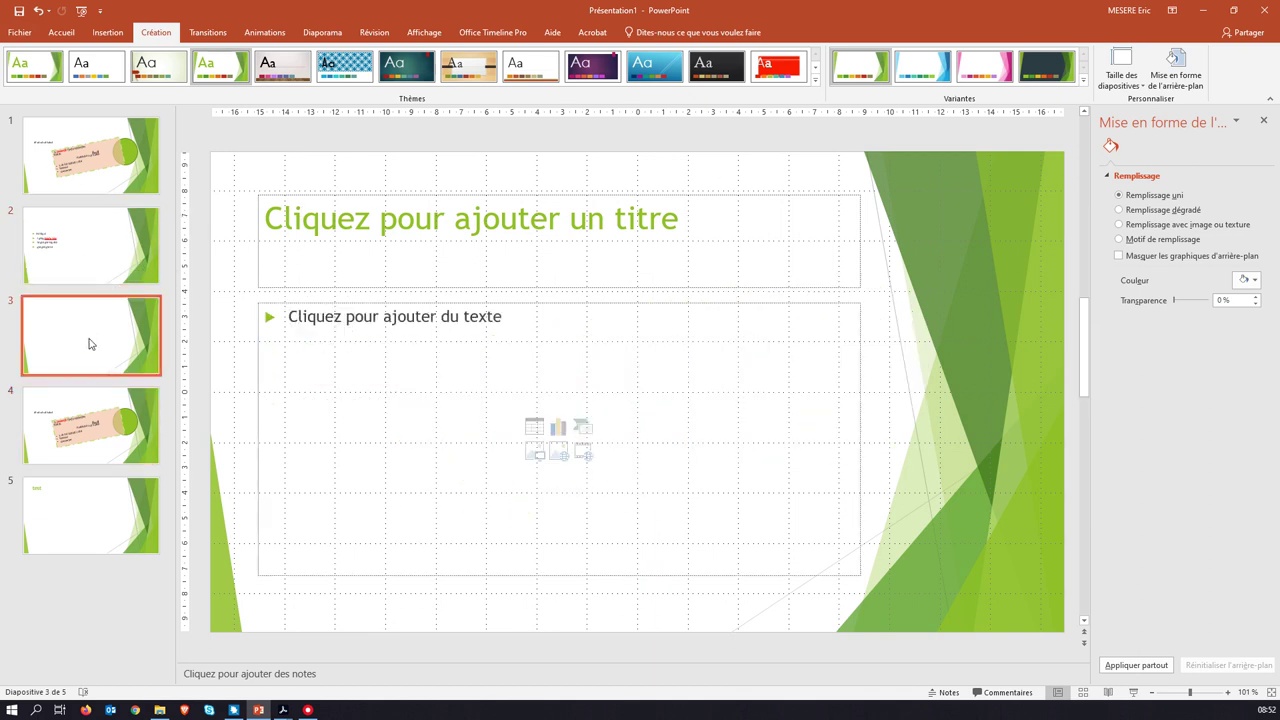
left_click(80, 437)
left_click(76, 528)
left_click(88, 174)
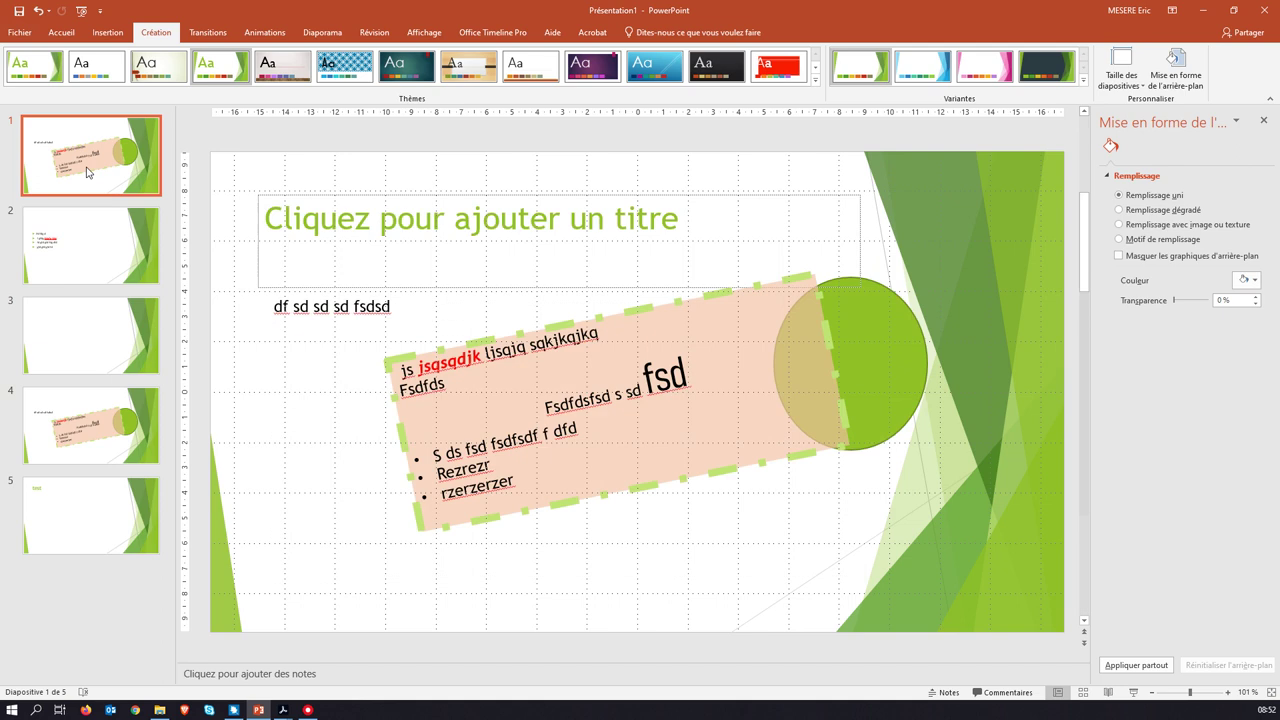
Step: Compare a cream theme and pink and dark-green variants, settling on Facette's green-on-white variant
left_click(158, 68)
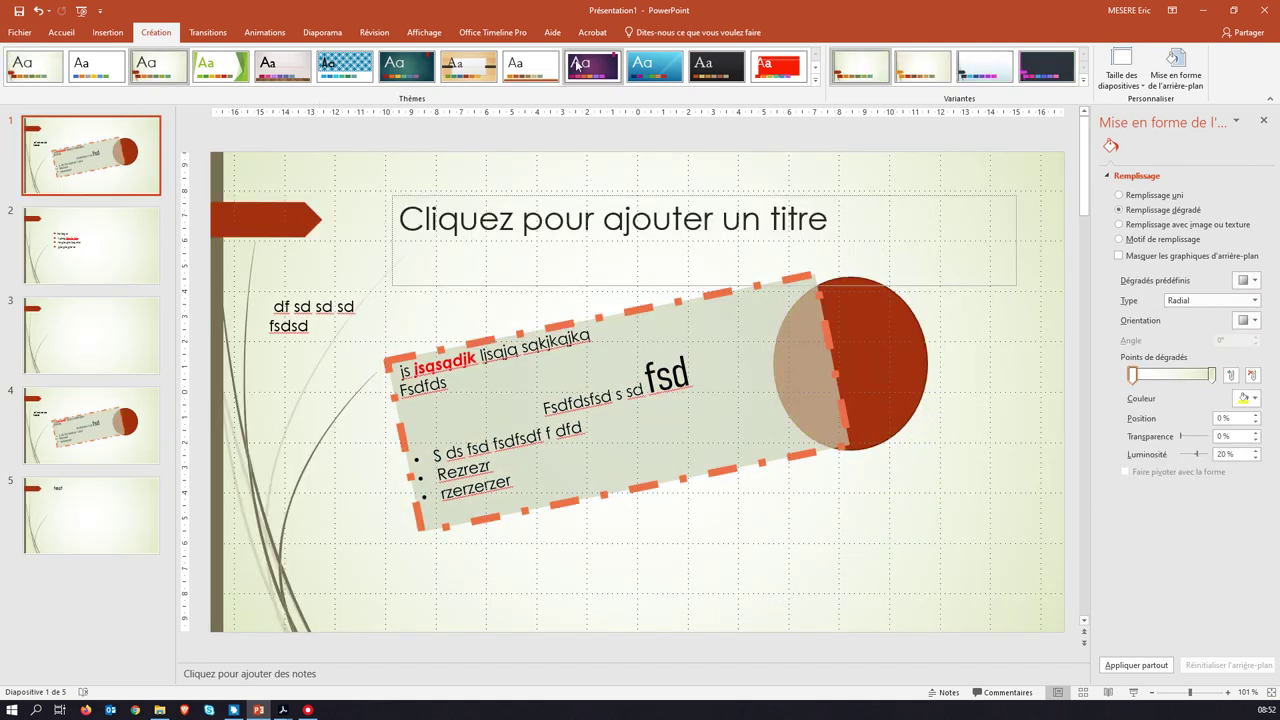
left_click(224, 70)
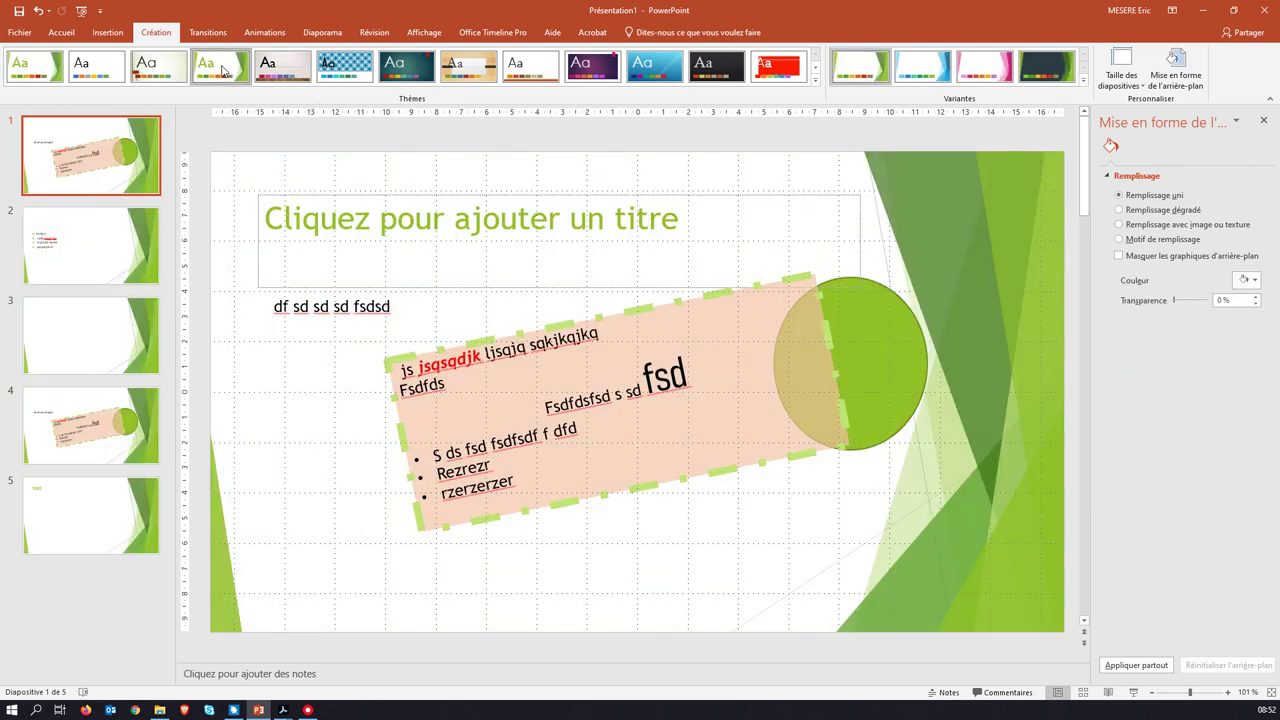
left_click(995, 70)
left_click(1046, 70)
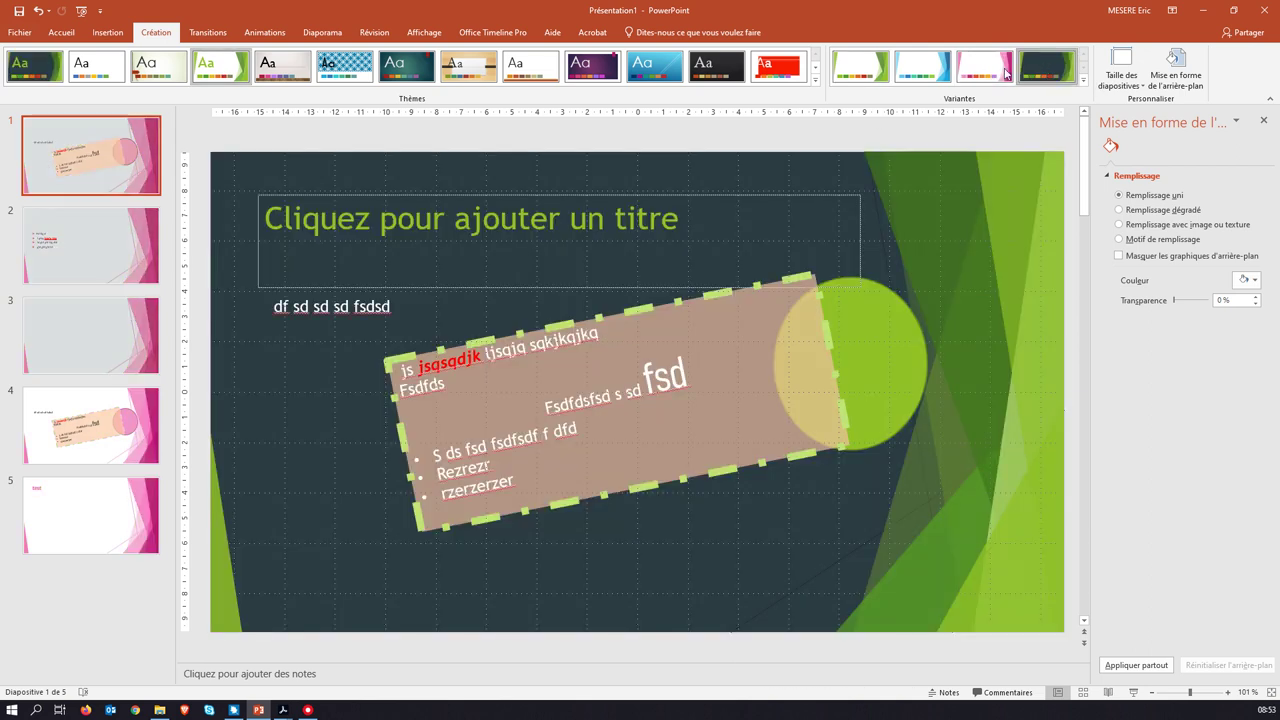
left_click(862, 70)
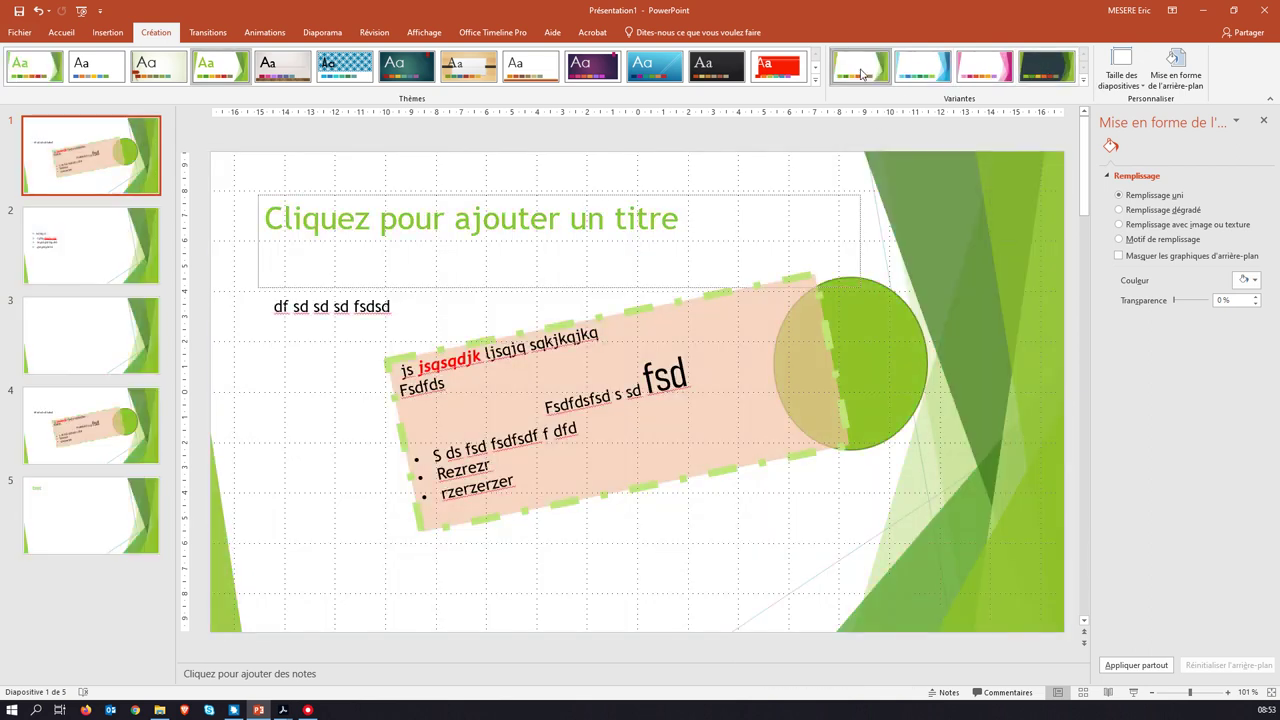